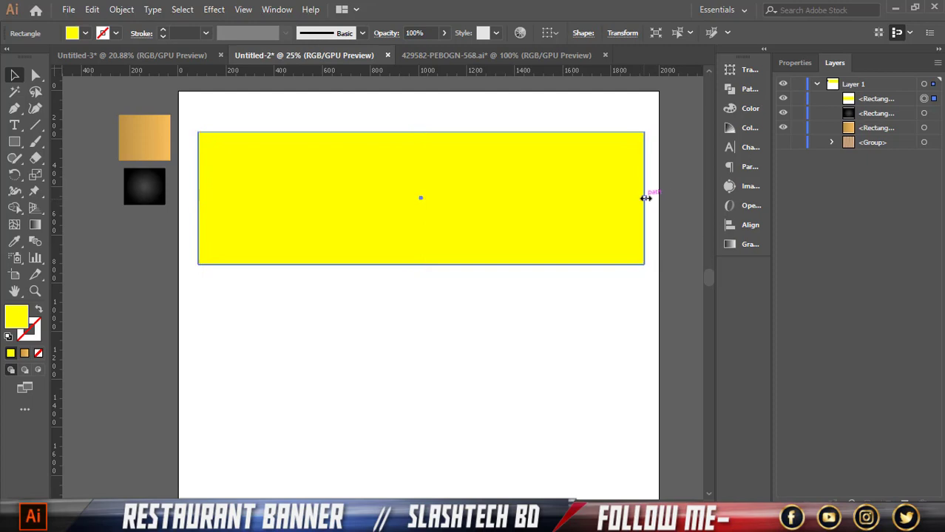
# Widen the yellow rectangle slightly on both sides and place a copy of it lower on the artboard
pyautogui.moveTo(645, 197); pyautogui.dragTo(652, 200)
pyautogui.scroll(-1, 654, 222)
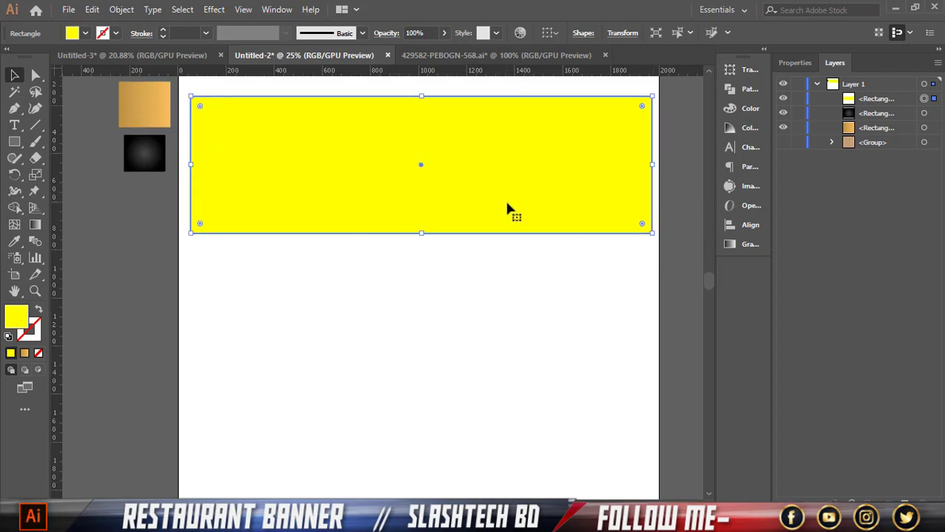
pyautogui.moveTo(507, 209); pyautogui.dragTo(508, 421)
pyautogui.click(671, 299)
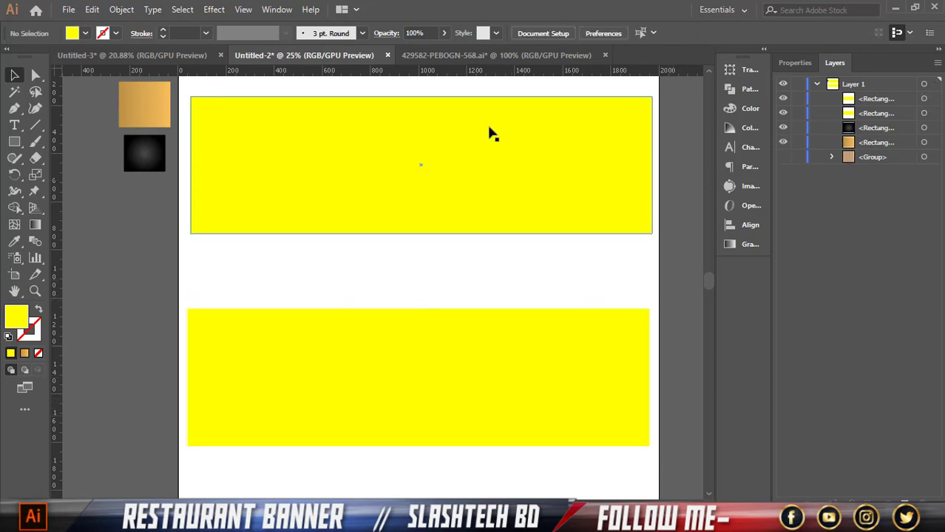
# Lock both yellow rectangles
pyautogui.scroll(1, 407, 268)
pyautogui.moveTo(369, 124); pyautogui.dragTo(394, 487)
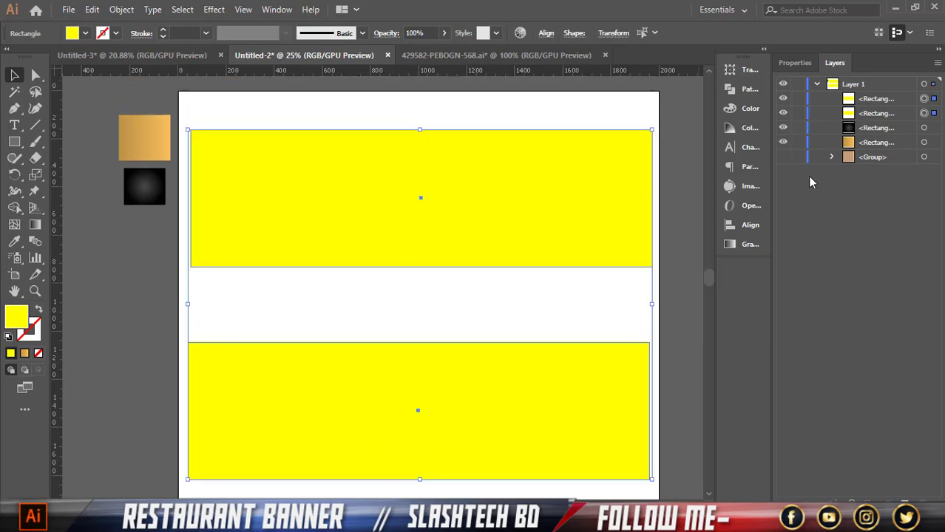
pyautogui.click(797, 98)
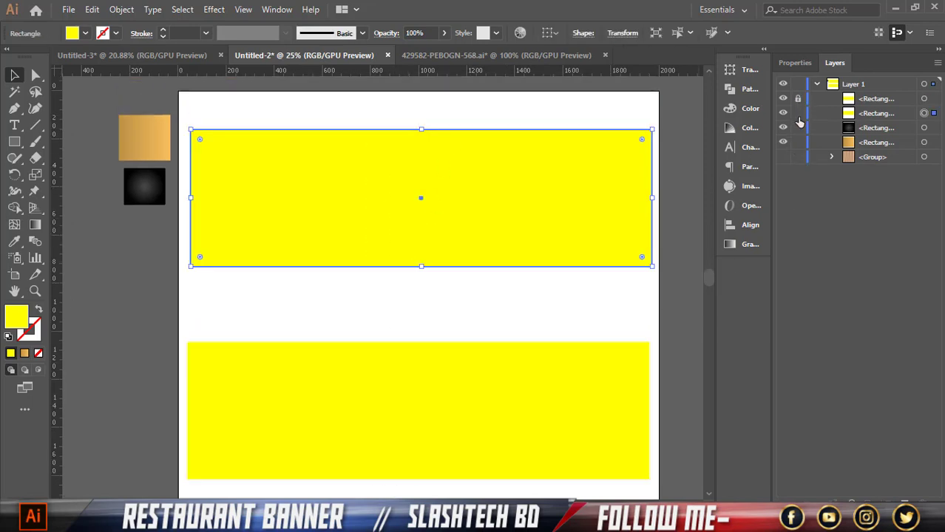
pyautogui.click(797, 113)
pyautogui.scroll(1, 634, 285)
pyautogui.scroll(-2, 632, 286)
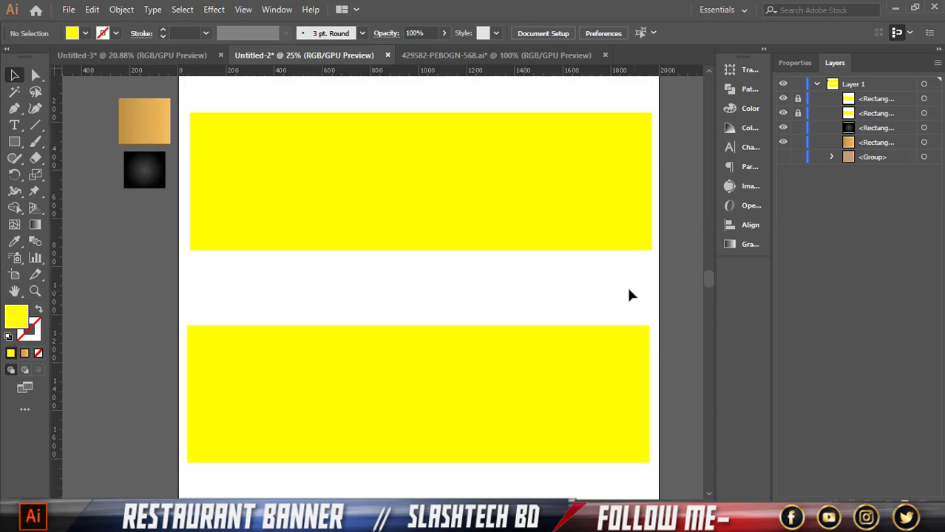
pyautogui.scroll(2, 626, 285)
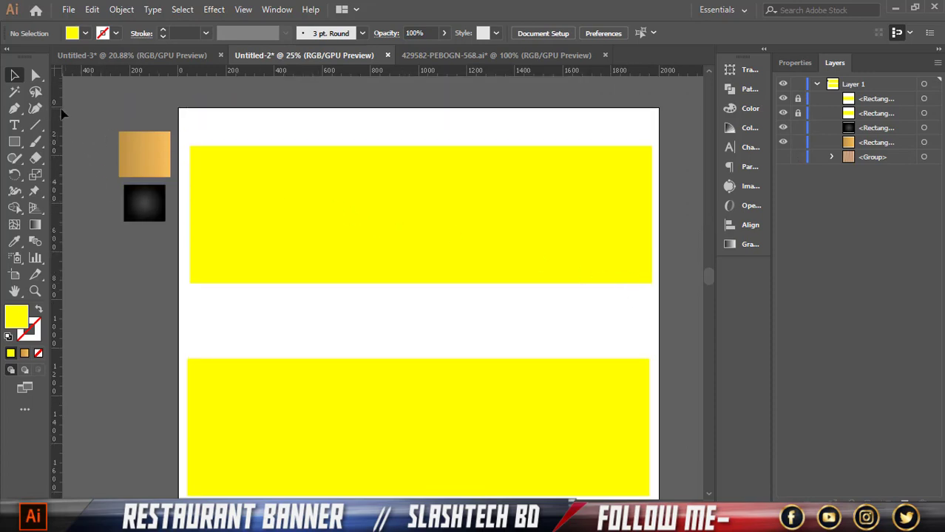
# Add a vertical guide just right of the artboard's centre and draw a rectangle from it to the upper yellow rectangle's right edge, at full height
pyautogui.moveTo(229, 153); pyautogui.dragTo(436, 181)
pyautogui.click(14, 141)
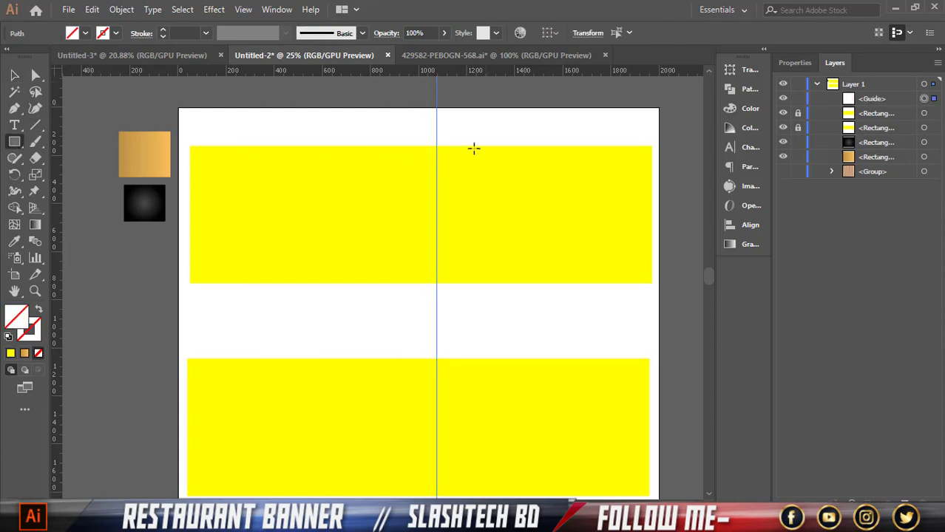
pyautogui.moveTo(437, 147); pyautogui.dragTo(652, 283)
pyautogui.click(15, 75)
# Fill the new rectangle with the dark radial gradient sampled from the black swatch square, redirected diagonally from its upper left to its lower right
pyautogui.click(86, 33)
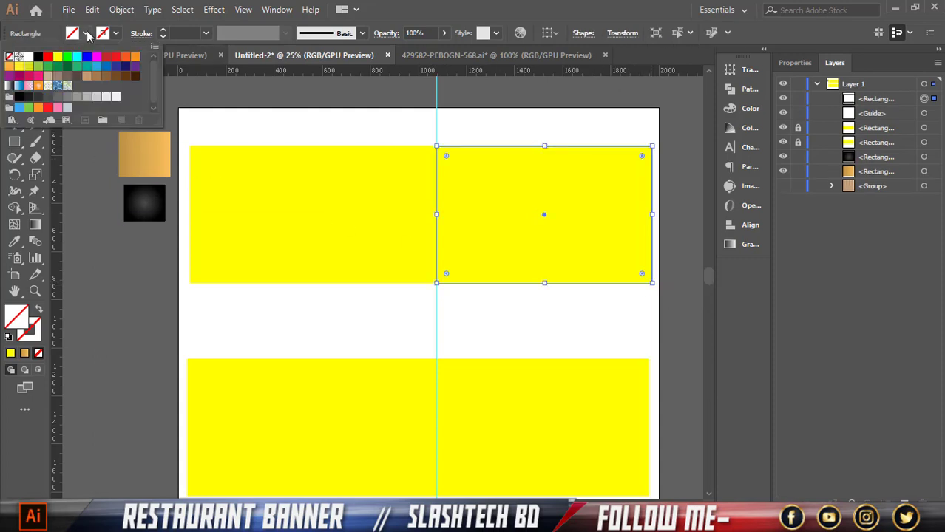
pyautogui.click(38, 57)
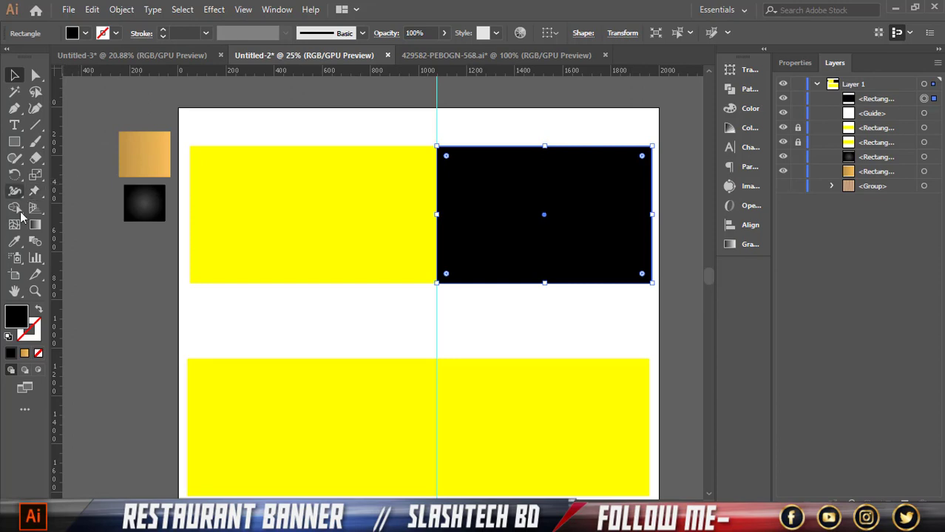
pyautogui.click(14, 241)
pyautogui.click(144, 203)
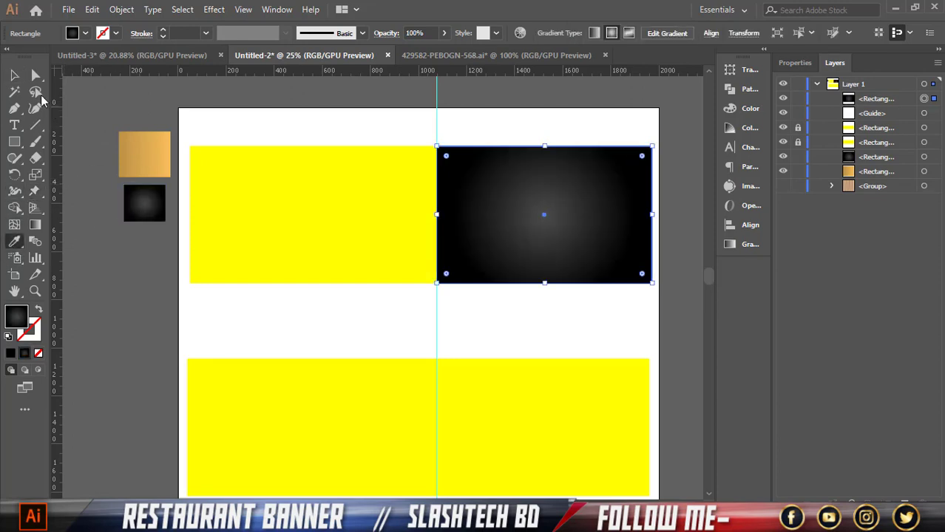
pyautogui.click(34, 224)
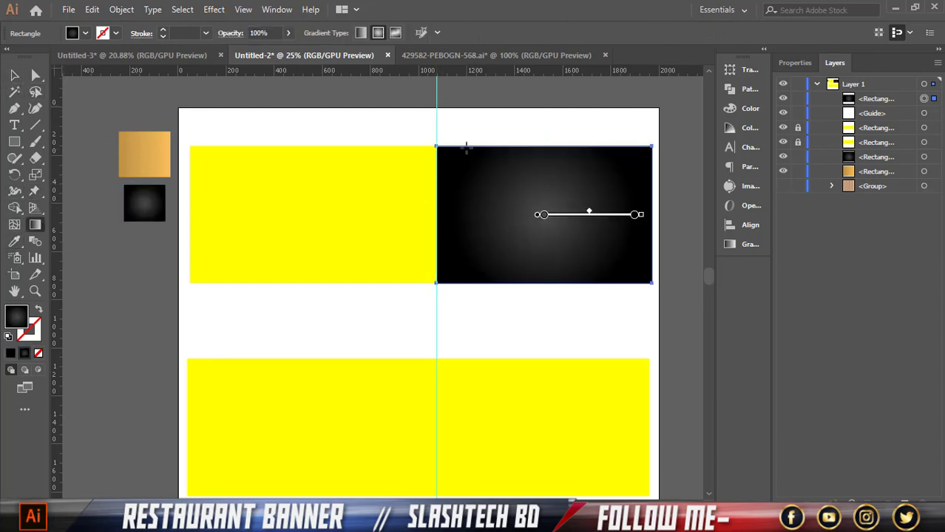
pyautogui.moveTo(466, 145); pyautogui.dragTo(665, 295)
pyautogui.press('v')
pyautogui.click(272, 173)
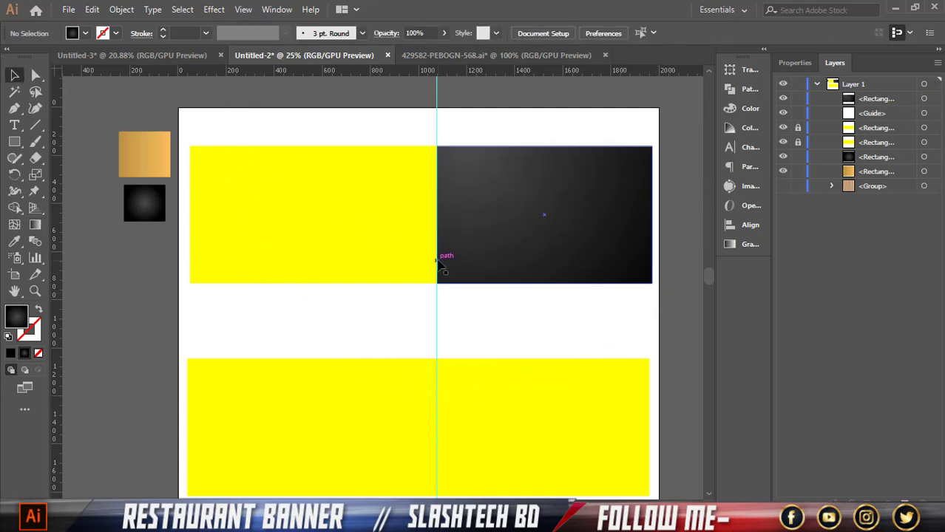
# Start a Pen path on the upper yellow rectangle's top edge, a short distance left of the guide
pyautogui.scroll(1, 430, 250)
pyautogui.scroll(1, 484, 232)
pyautogui.scroll(1, 446, 210)
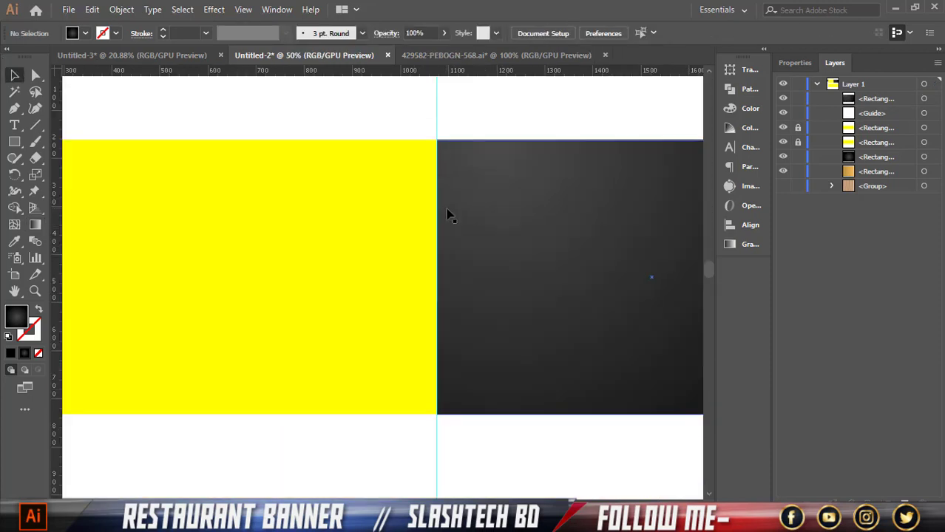
pyautogui.click(14, 108)
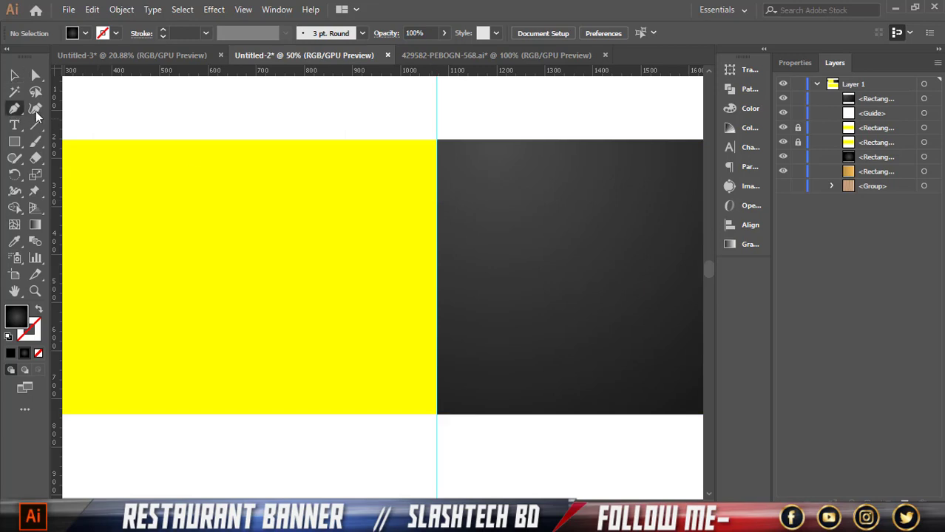
pyautogui.click(390, 141)
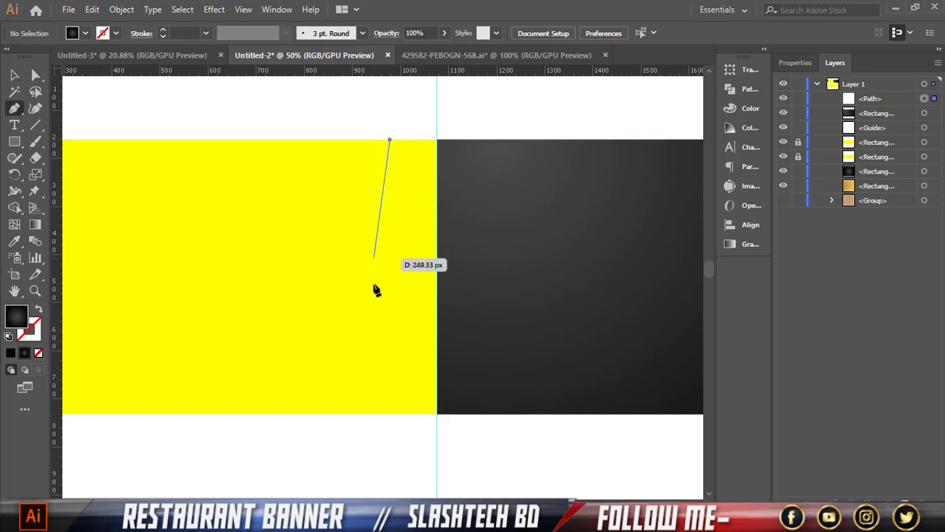
pyautogui.click(389, 414)
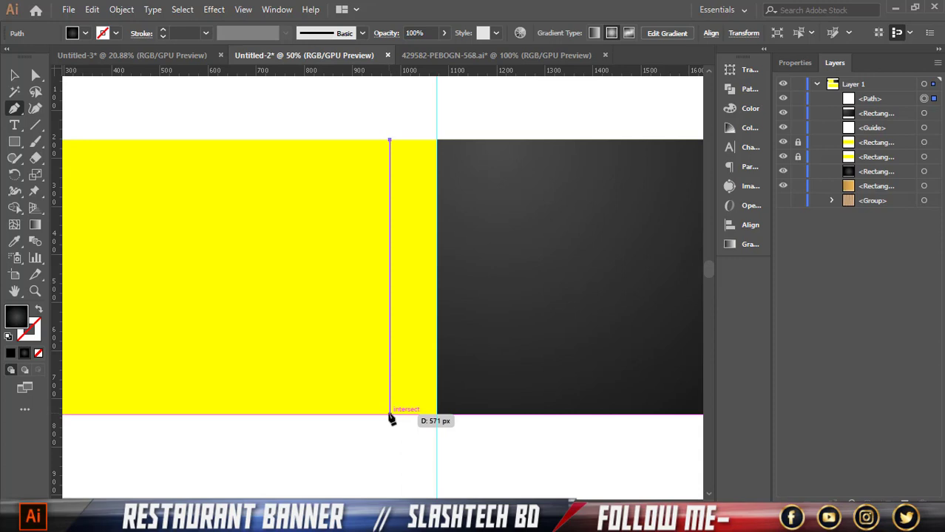
pyautogui.moveTo(387, 416); pyautogui.dragTo(360, 461)
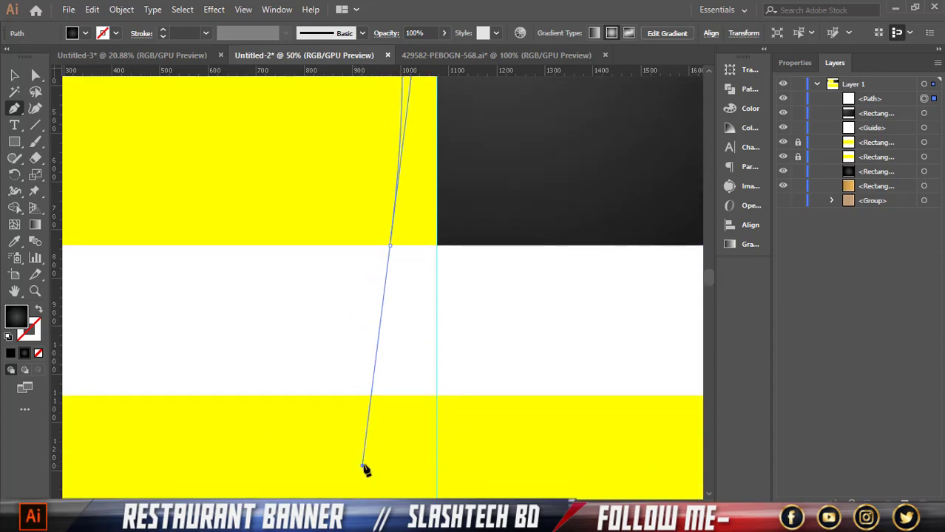
pyautogui.scroll(4, 362, 461)
pyautogui.scroll(-1, 397, 422)
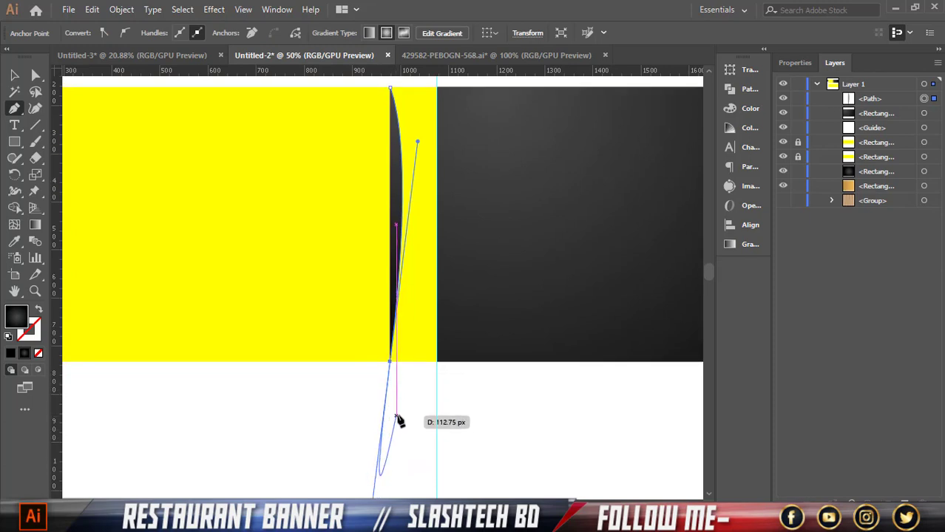
pyautogui.hotkey('ctrl', 'z')
pyautogui.scroll(-1, 392, 377)
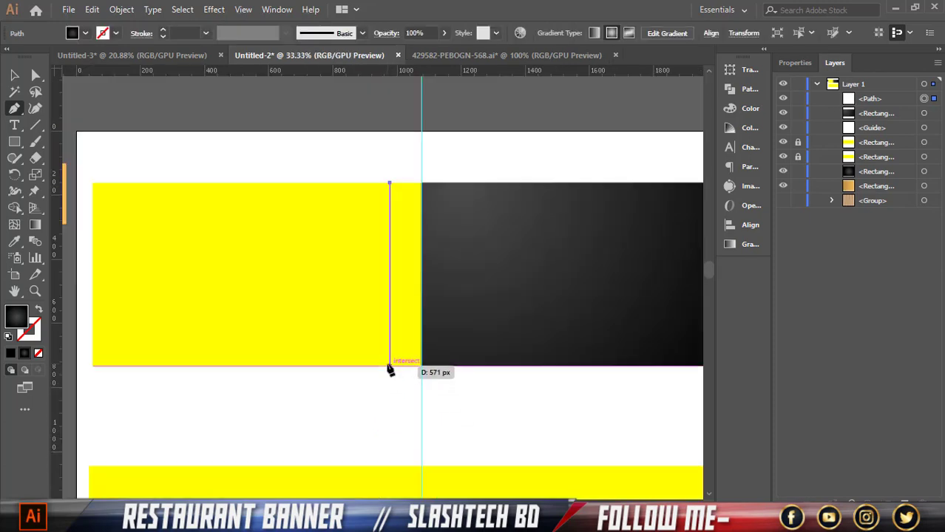
# Continue the path as a curve to the bottom edge, then close it into a curved vertical band about 571 px tall that bulges right across the guide
pyautogui.moveTo(390, 365); pyautogui.dragTo(362, 477)
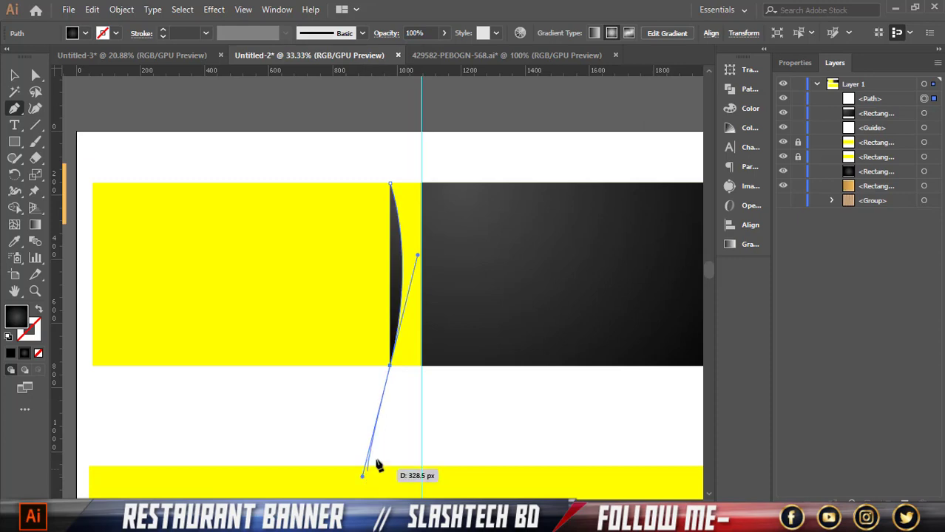
pyautogui.click(390, 366)
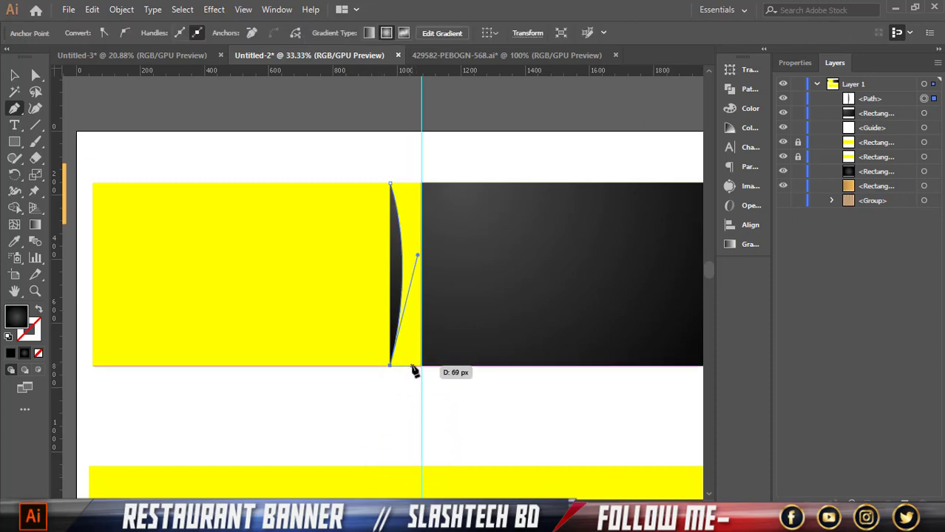
pyautogui.click(419, 363)
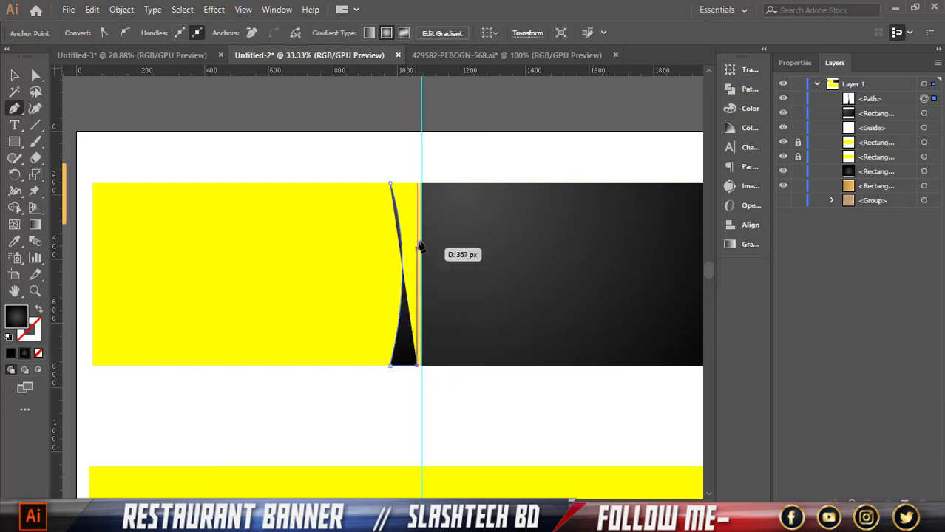
pyautogui.click(417, 183)
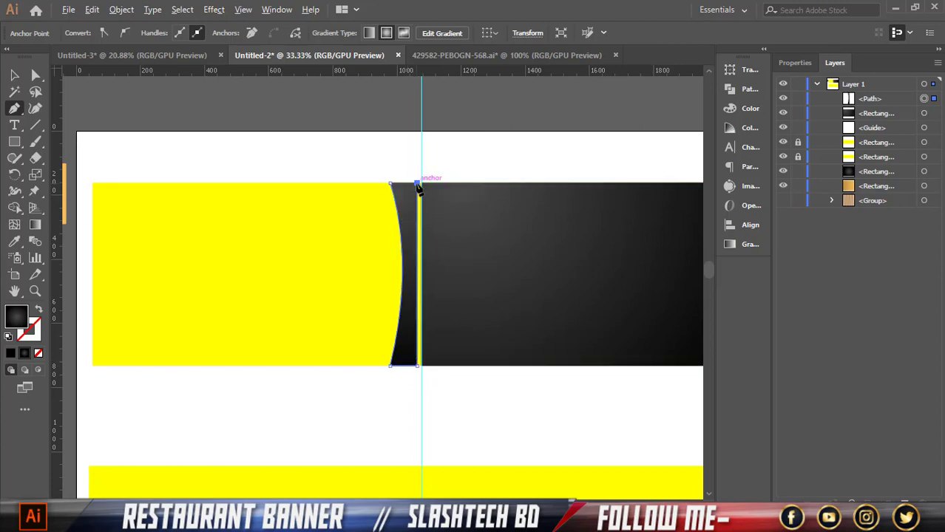
pyautogui.moveTo(417, 185); pyautogui.dragTo(396, 110)
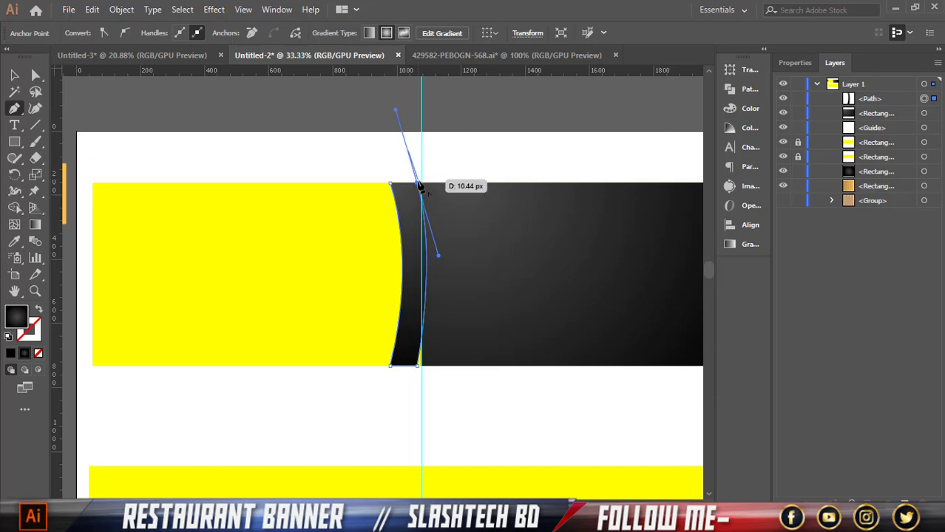
pyautogui.click(418, 184)
pyautogui.click(391, 183)
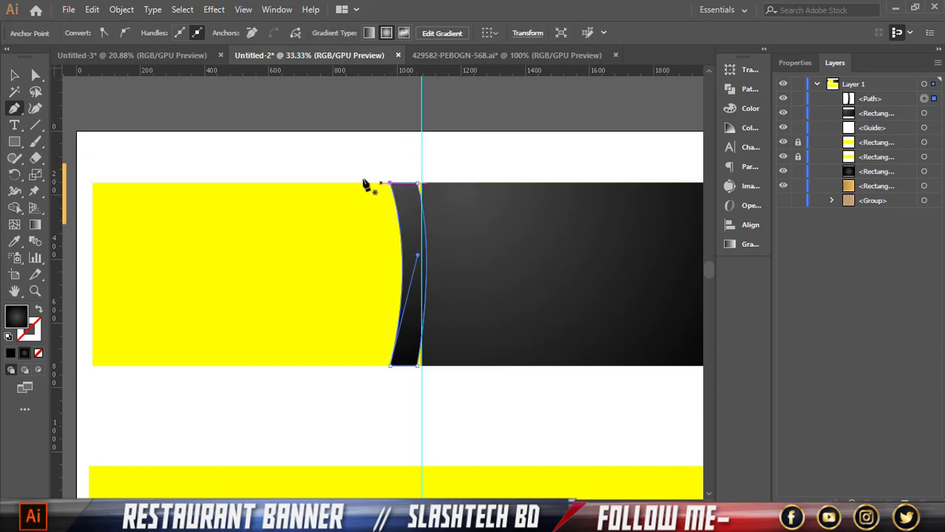
pyautogui.press('v')
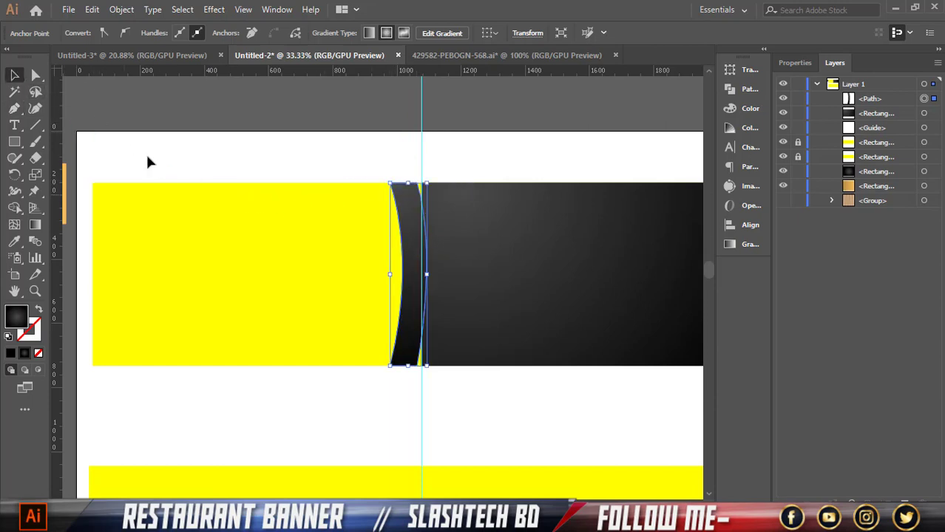
# Apply the orange gradient from the sample square to the curved band
pyautogui.scroll(-1, 233, 229)
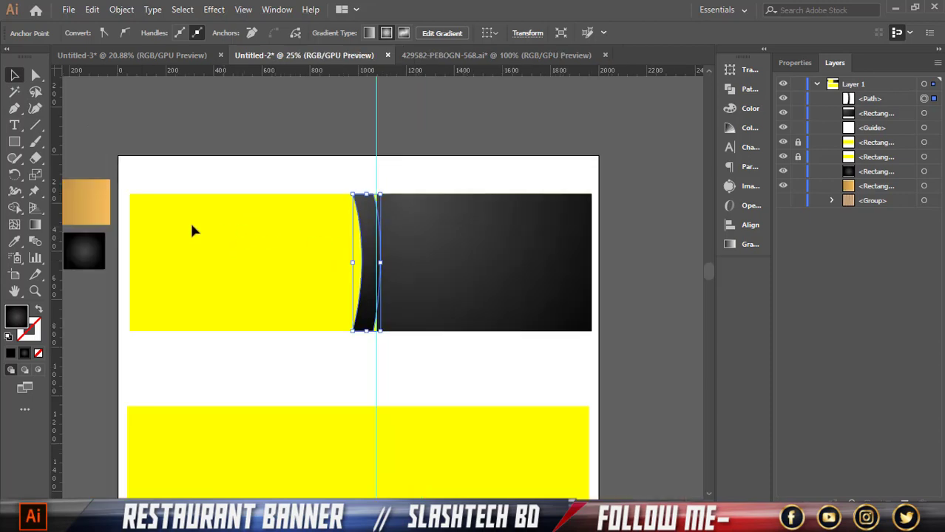
pyautogui.click(14, 241)
pyautogui.click(87, 201)
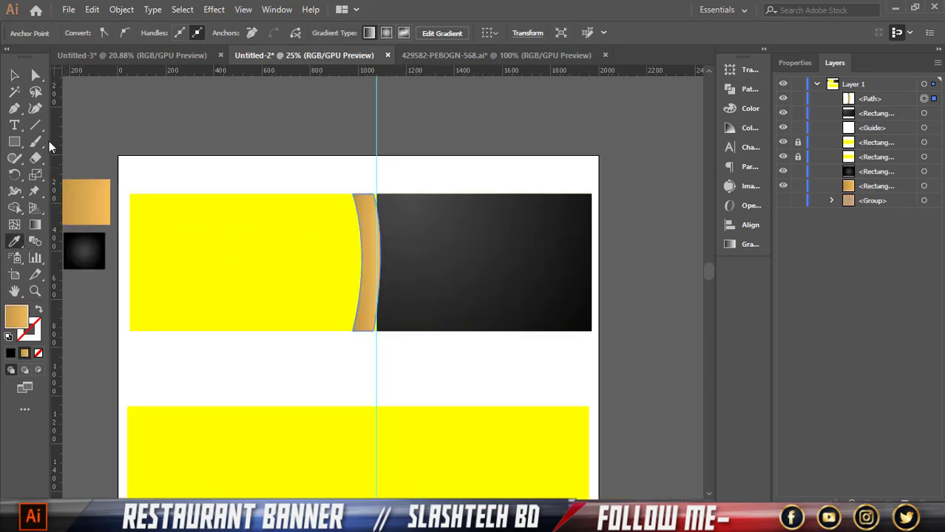
pyautogui.press('v')
# Try to nudge the curved band's upper-left anchor to the right, then undo the nudge and the gradient fill
pyautogui.scroll(1, 332, 222)
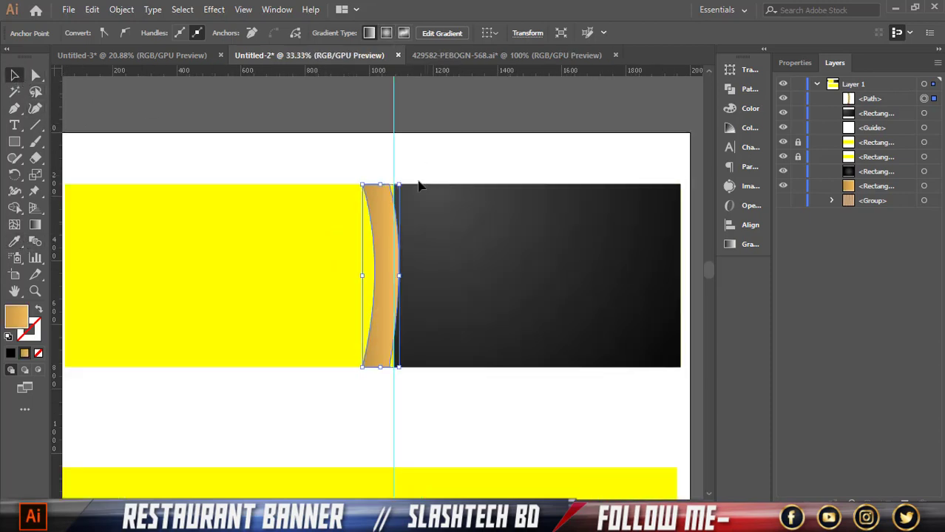
pyautogui.press('Right')
pyautogui.press('Right')
pyautogui.press('Right')
pyautogui.press('Right')
pyautogui.press('Right')
pyautogui.press('Right')
pyautogui.press('Right')
pyautogui.press('Right')
pyautogui.press('Right')
pyautogui.press('Right')
pyautogui.press('Right')
pyautogui.press('Right')
pyautogui.press('Right')
pyautogui.press('Right')
pyautogui.press('Right')
pyautogui.press('Right')
pyautogui.press('Right')
pyautogui.press('Right')
pyautogui.press('Right')
pyautogui.press('Right')
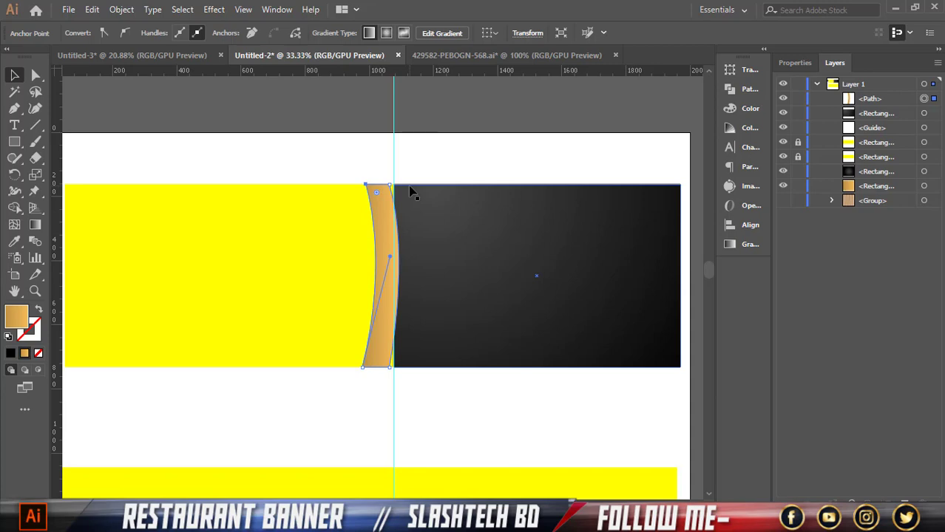
pyautogui.hotkey('ctrl', 'z')
pyautogui.hotkey('ctrl', 'z')
pyautogui.hotkey('ctrl', 'z')
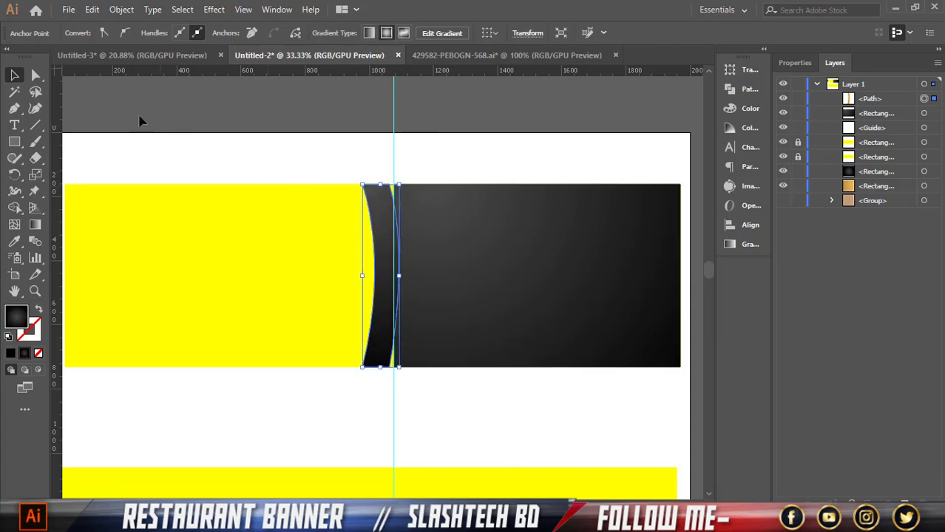
pyautogui.click(143, 98)
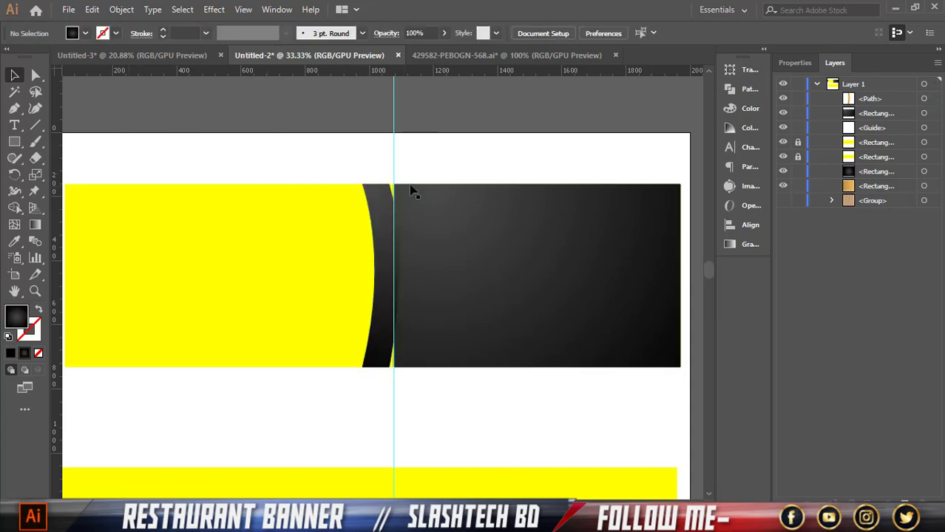
# Reselect the curved band, fill it with the orange gradient sampled from the swatch square, and deselect it
pyautogui.click(377, 208)
pyautogui.scroll(-1, 159, 215)
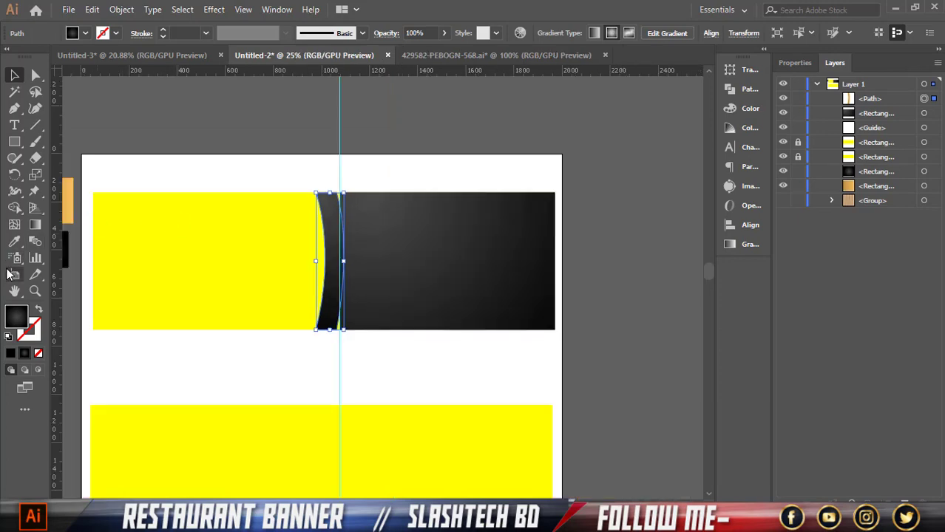
pyautogui.click(14, 241)
pyautogui.click(68, 199)
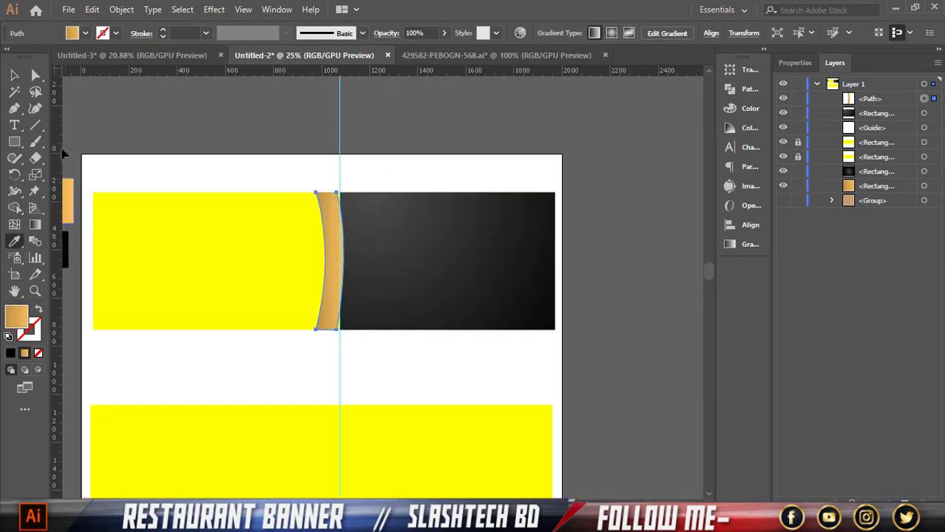
pyautogui.click(14, 74)
pyautogui.click(280, 237)
pyautogui.scroll(1, 280, 236)
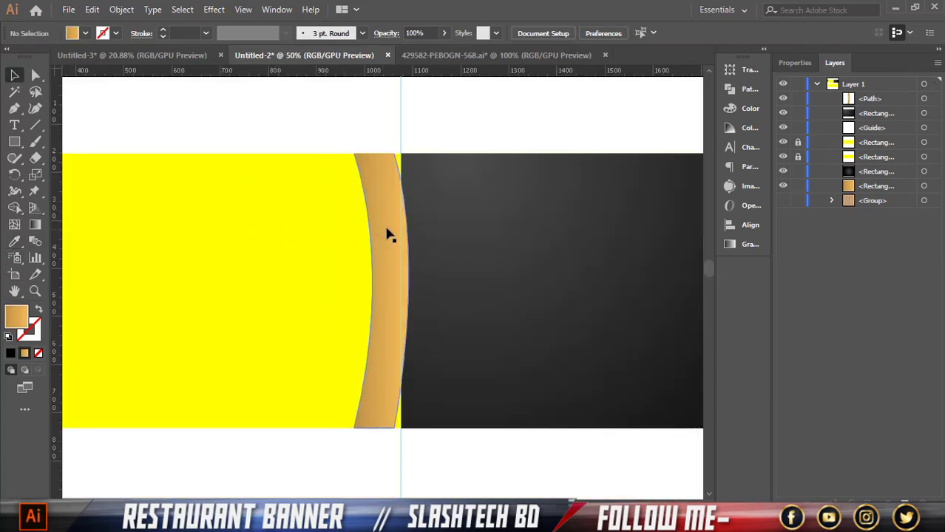
# Shift the curved orange band right until it fully covers the dark panel's left edge, then deselect it
pyautogui.click(376, 235)
pyautogui.press('Right')
pyautogui.press('Right')
pyautogui.press('Right')
pyautogui.press('Right')
pyautogui.press('Right')
pyautogui.press('Right')
pyautogui.press('Right')
pyautogui.press('Right')
pyautogui.press('Right')
pyautogui.press('Right')
pyautogui.press('Right')
pyautogui.press('Right')
pyautogui.press('Right')
pyautogui.press('Right')
pyautogui.press('Right')
pyautogui.press('Right')
pyautogui.press('Right')
pyautogui.press('Right')
pyautogui.press('Right')
pyautogui.press('Right')
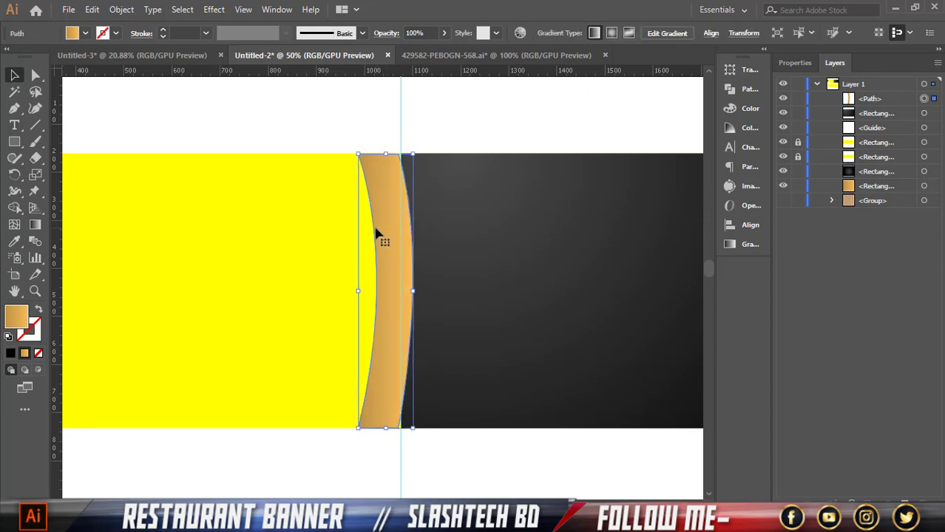
pyautogui.click(466, 123)
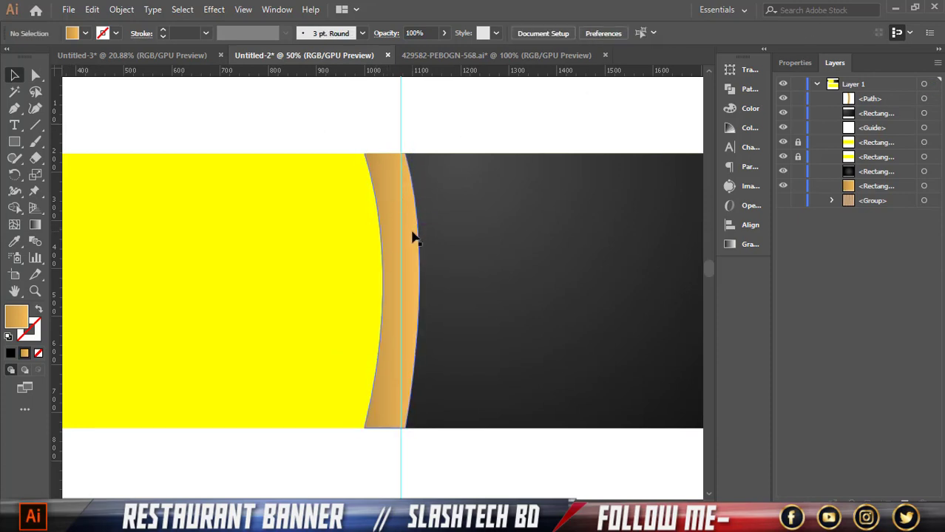
# Redraw the curved band's linear gradient from its left to its right edge at a slight downward tilt, then deselect it
pyautogui.click(411, 232)
pyautogui.click(31, 225)
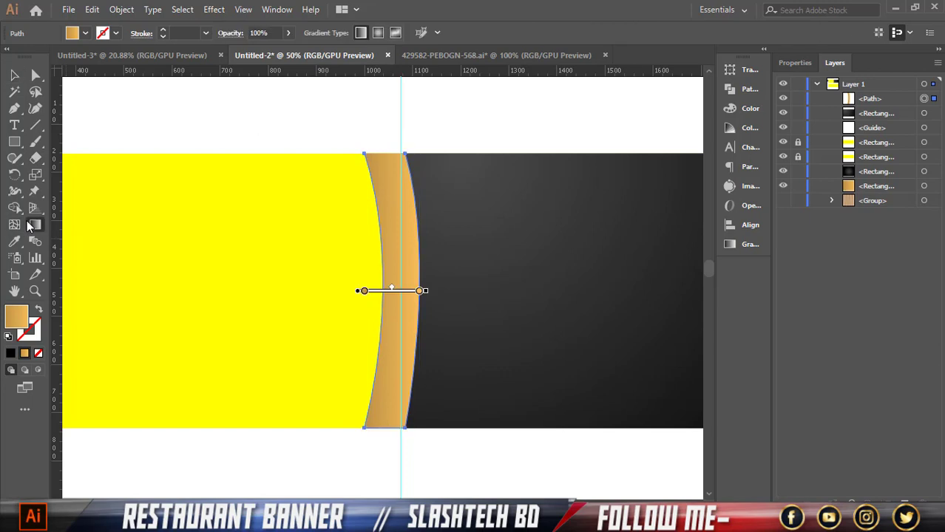
pyautogui.moveTo(371, 270); pyautogui.dragTo(415, 275)
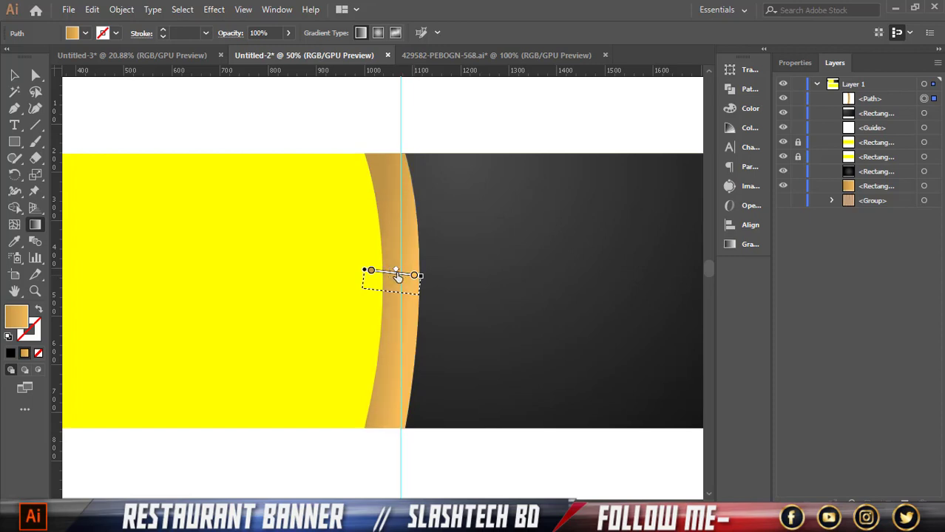
pyautogui.scroll(-2, 416, 261)
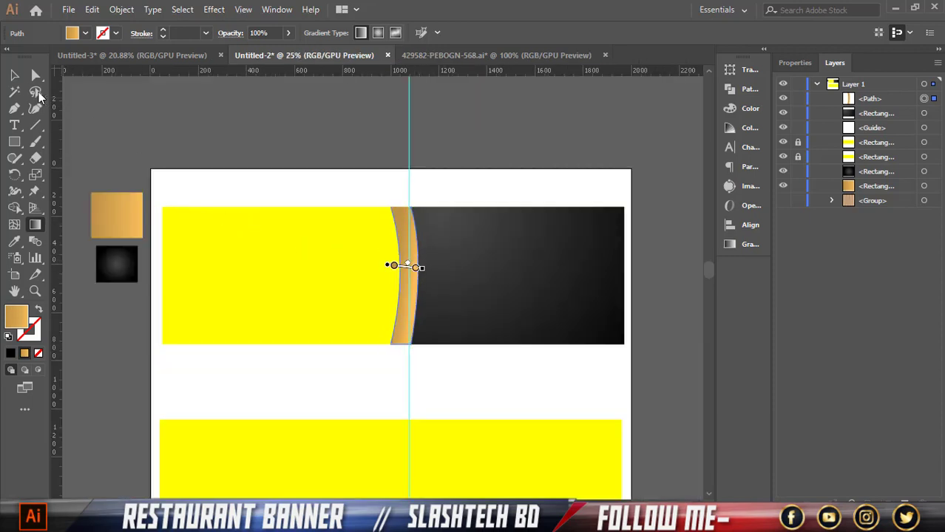
pyautogui.click(16, 74)
pyautogui.click(143, 99)
pyautogui.scroll(-2, 511, 266)
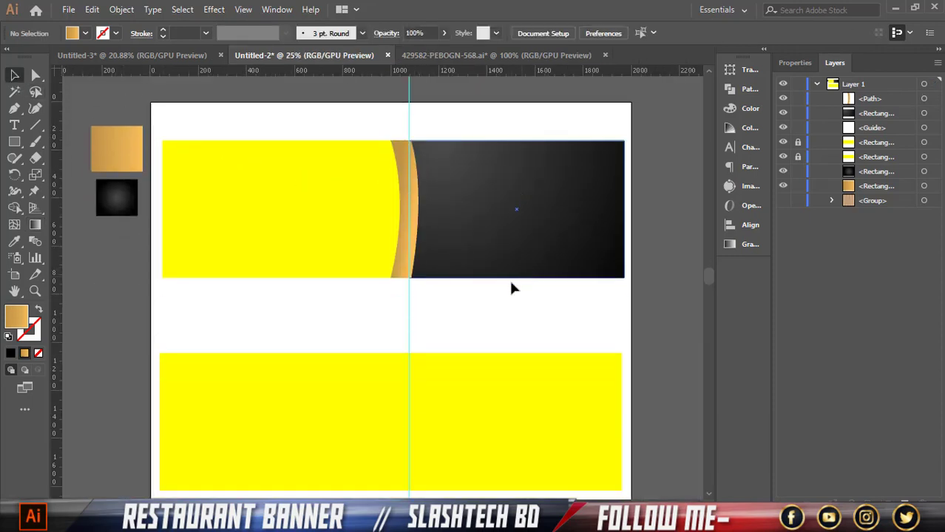
# Extend the curve handle of the band's right edge outward so that edge bulges further into the dark panel
pyautogui.click(417, 207)
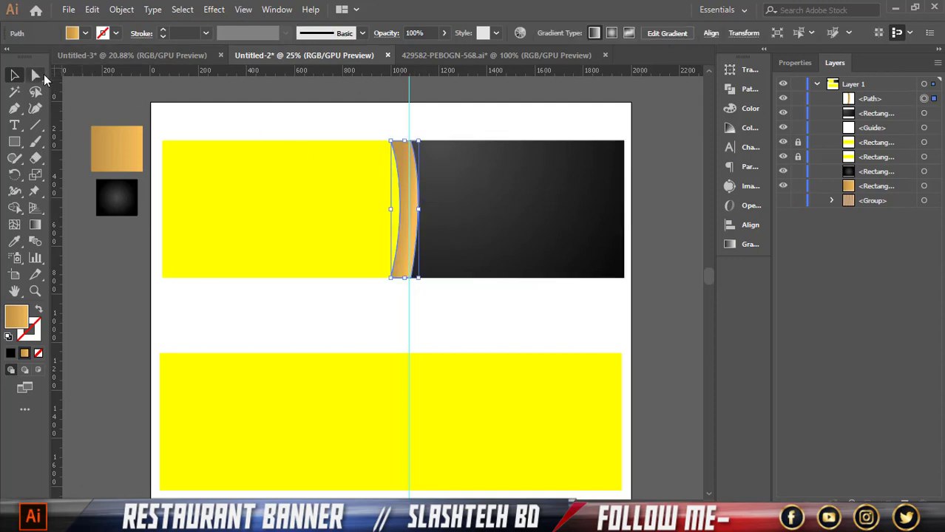
pyautogui.click(36, 75)
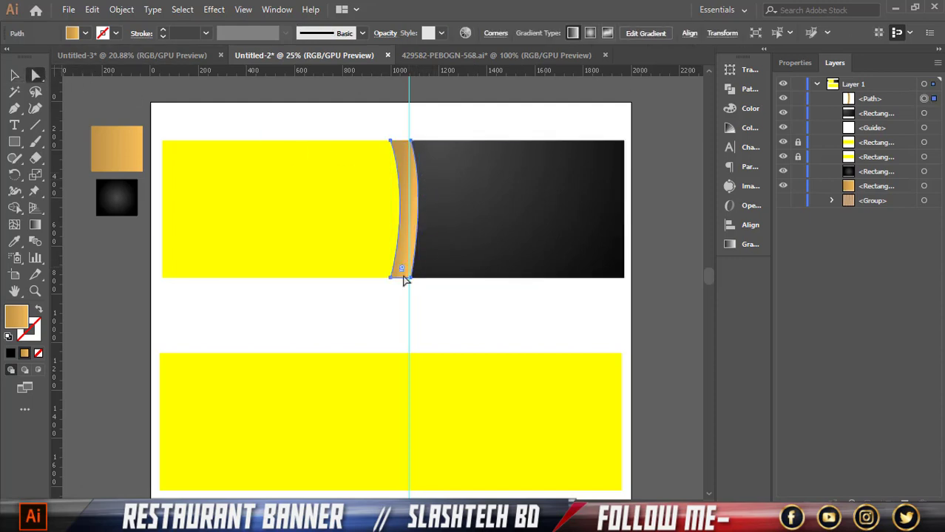
pyautogui.click(411, 279)
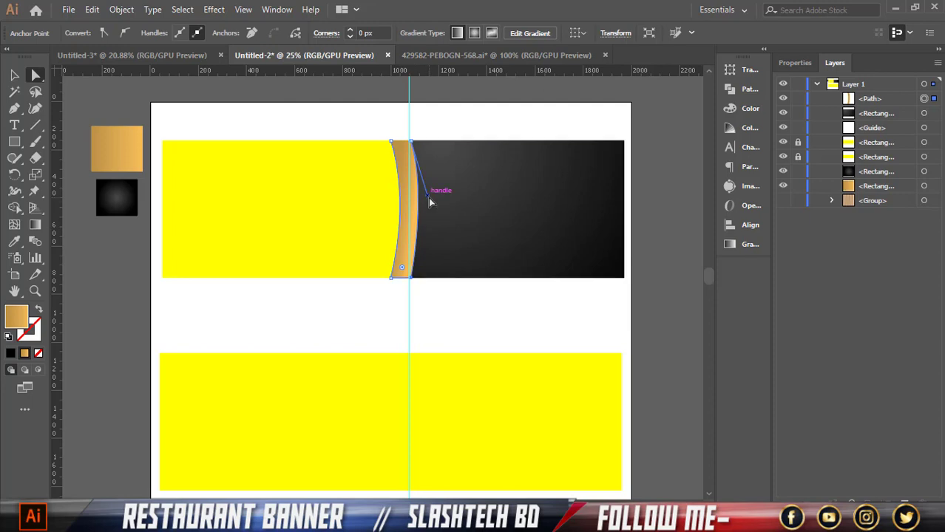
pyautogui.moveTo(429, 197); pyautogui.dragTo(435, 201)
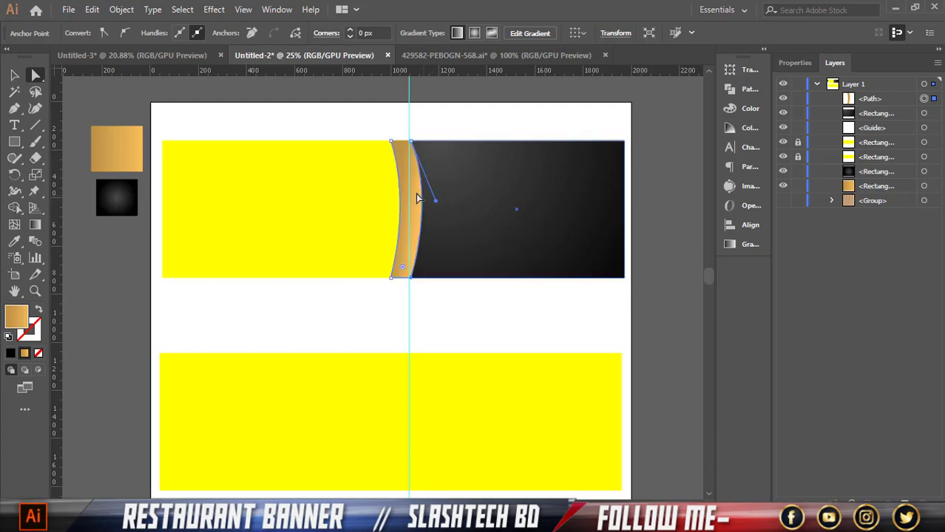
# Extend the curve handle of the band's left edge to the right to match the stronger bulge, then deselect the band
pyautogui.click(392, 142)
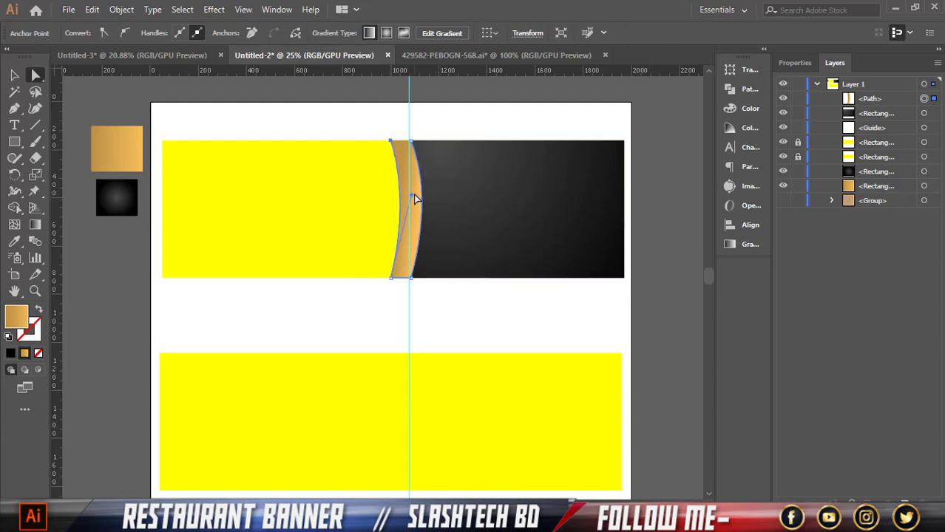
pyautogui.moveTo(412, 198)
pyautogui.mouseDown()
pyautogui.moveTo(428, 205)
pyautogui.moveTo(419, 207)
pyautogui.mouseUp()
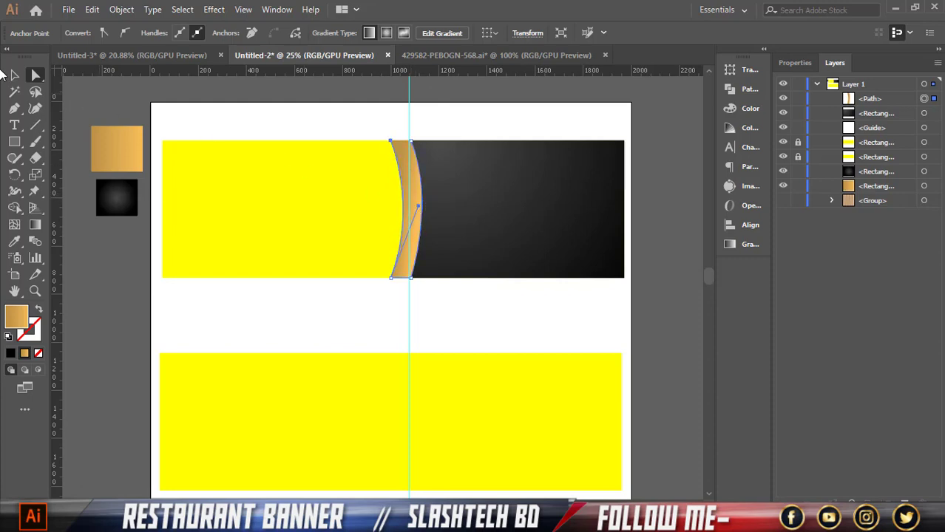
pyautogui.click(15, 74)
pyautogui.click(263, 208)
pyautogui.scroll(2, 296, 213)
pyautogui.scroll(-1, 358, 222)
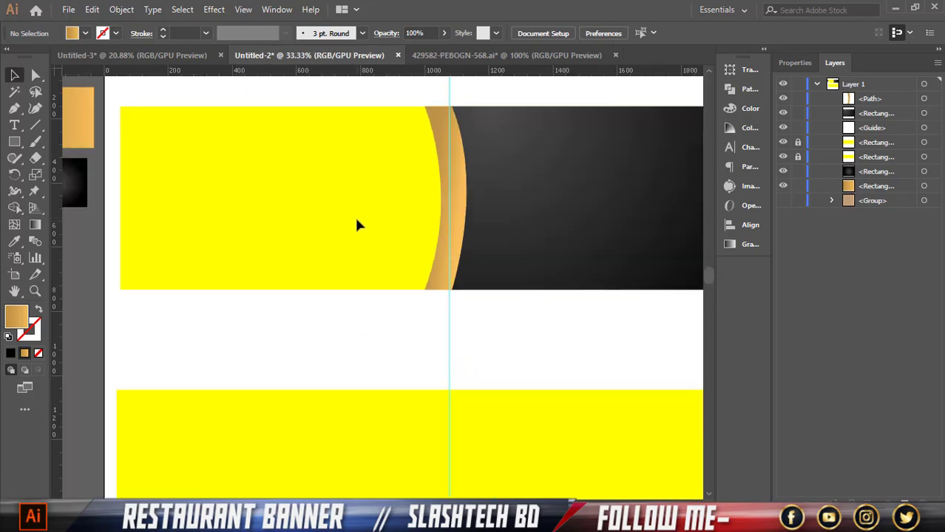
# Move the vertical guide left until it lines up with the curved band's lower-left corner
pyautogui.scroll(-1, 355, 225)
pyautogui.scroll(-3, 458, 303)
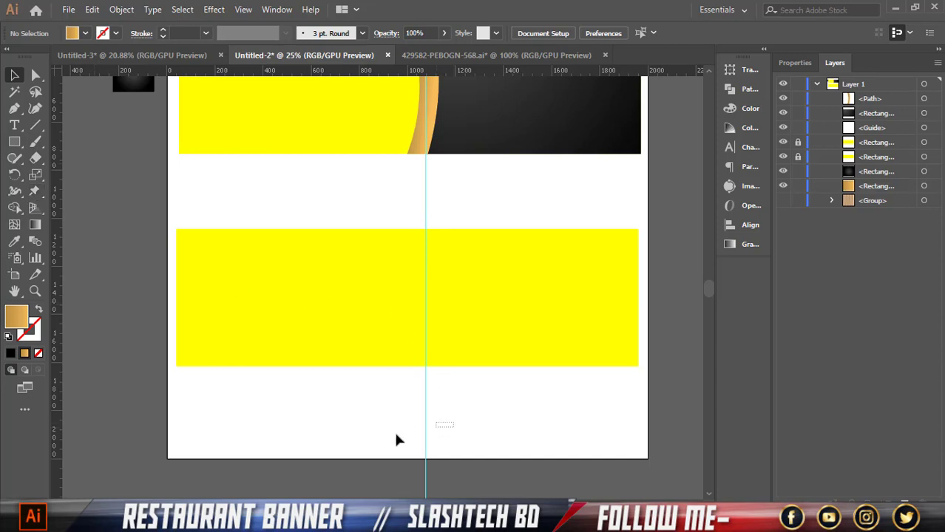
pyautogui.moveTo(453, 422); pyautogui.dragTo(396, 435)
pyautogui.press('Left')
pyautogui.press('Left')
pyautogui.press('Left')
pyautogui.press('Left')
pyautogui.press('Left')
pyautogui.press('Left')
pyautogui.press('Left')
pyautogui.press('Left')
pyautogui.press('Left')
pyautogui.press('Left')
pyautogui.press('Left')
pyautogui.press('Left')
pyautogui.press('Left')
pyautogui.press('Left')
pyautogui.press('Left')
pyautogui.press('Left')
pyautogui.press('Left')
pyautogui.press('Left')
pyautogui.press('Left')
pyautogui.press('Left')
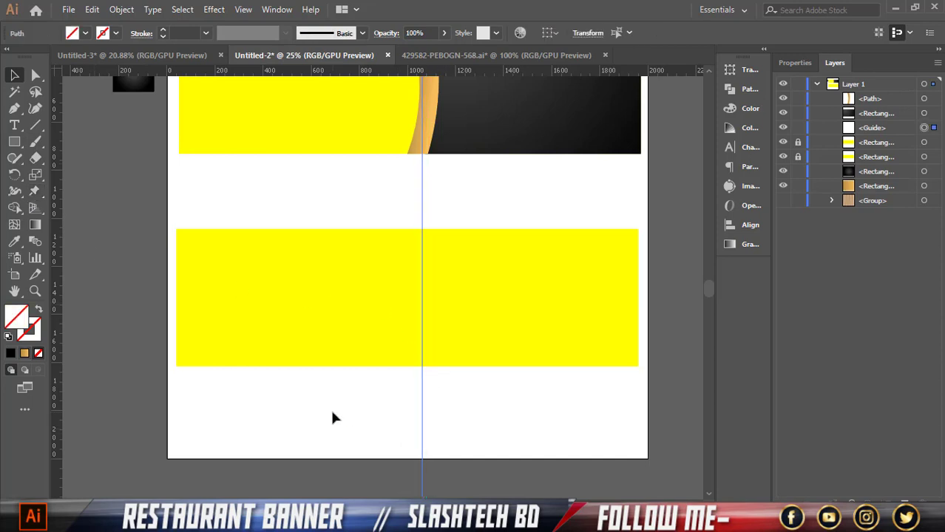
pyautogui.press('Left')
pyautogui.press('Left')
pyautogui.press('Left')
pyautogui.press('Left')
pyautogui.press('Left')
pyautogui.press('Left')
pyautogui.press('Left')
pyautogui.press('Left')
pyautogui.press('Left')
pyautogui.press('Left')
pyautogui.press('Left')
pyautogui.press('Left')
pyautogui.press('Left')
pyautogui.press('Left')
pyautogui.press('Left')
pyautogui.press('Left')
pyautogui.press('Left')
pyautogui.press('Left')
pyautogui.press('Left')
pyautogui.press('Left')
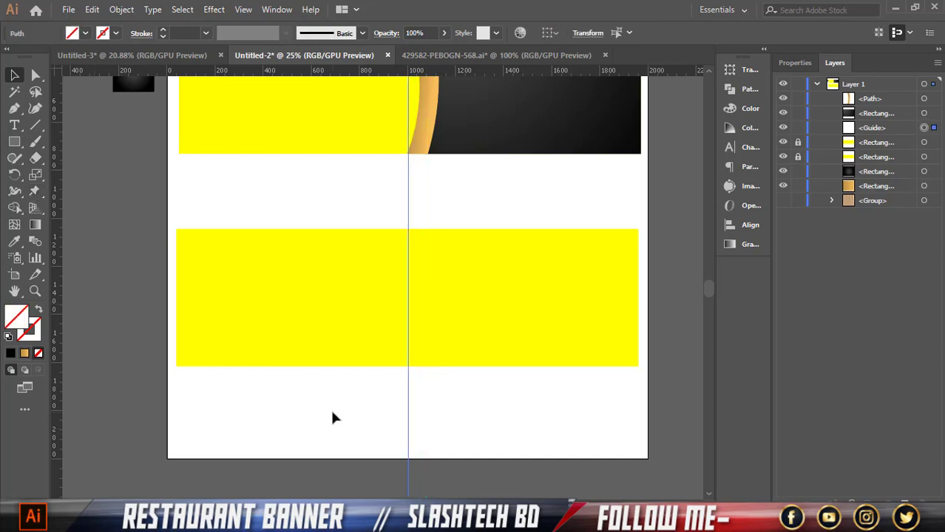
pyautogui.click(13, 109)
pyautogui.scroll(1, 395, 332)
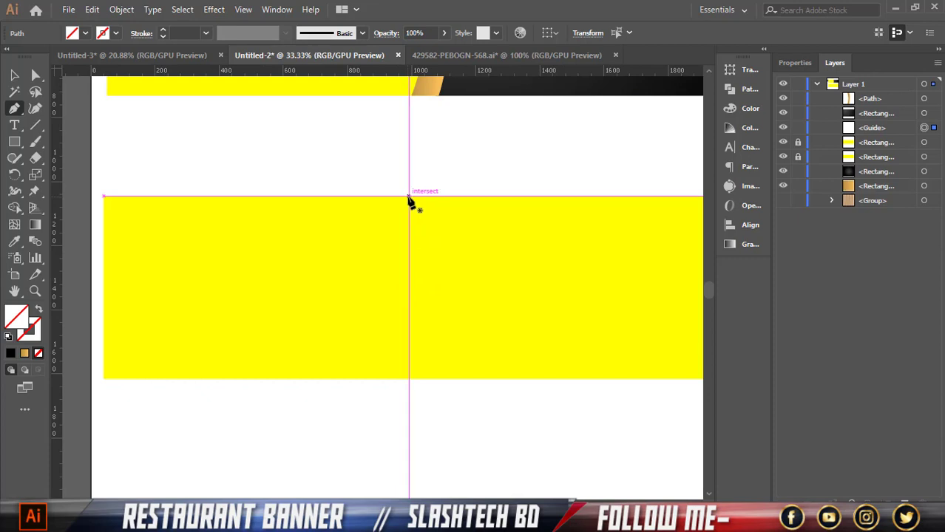
pyautogui.click(409, 197)
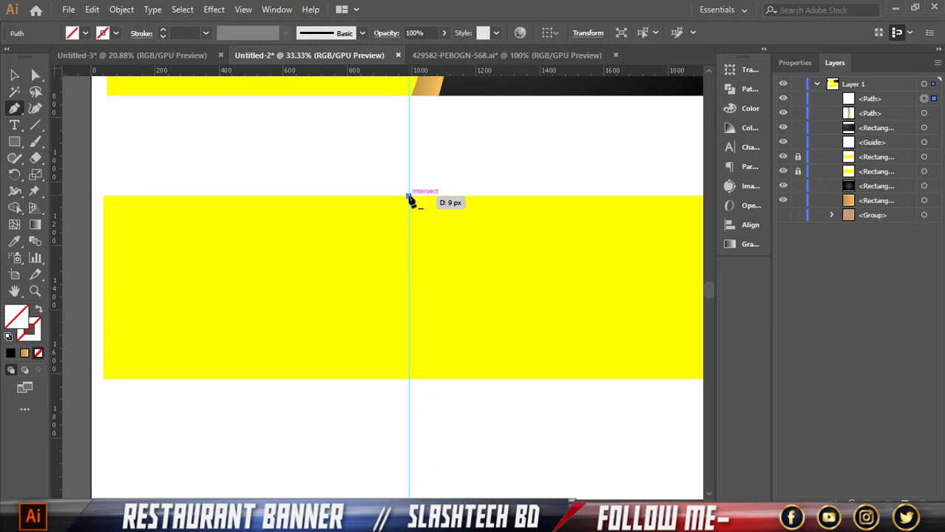
pyautogui.click(408, 198)
pyautogui.click(405, 198)
pyautogui.hotkey('ctrl', 'z')
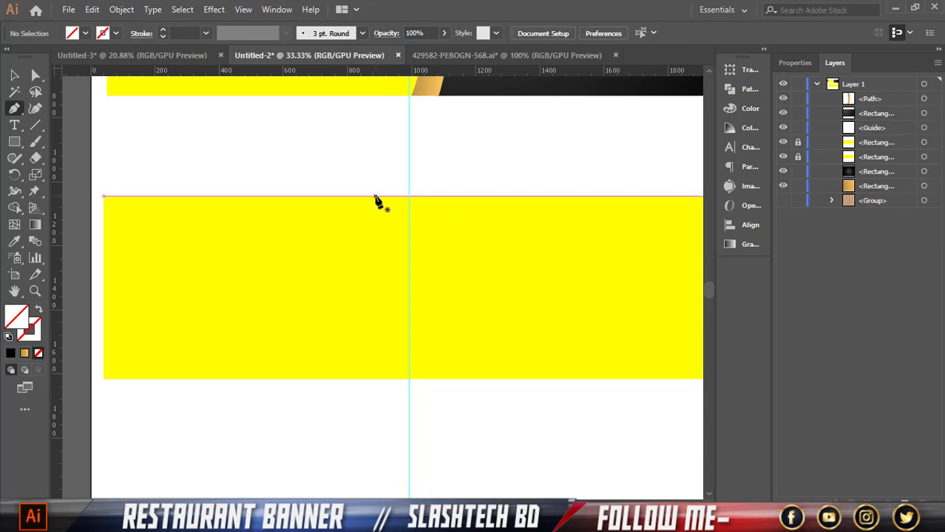
# Draw an S-curved path from the lower yellow rectangle's top edge through about X 853, Y 1330 px to its bottom edge, adding a 75 px base
pyautogui.click(375, 196)
pyautogui.scroll(-1, 376, 240)
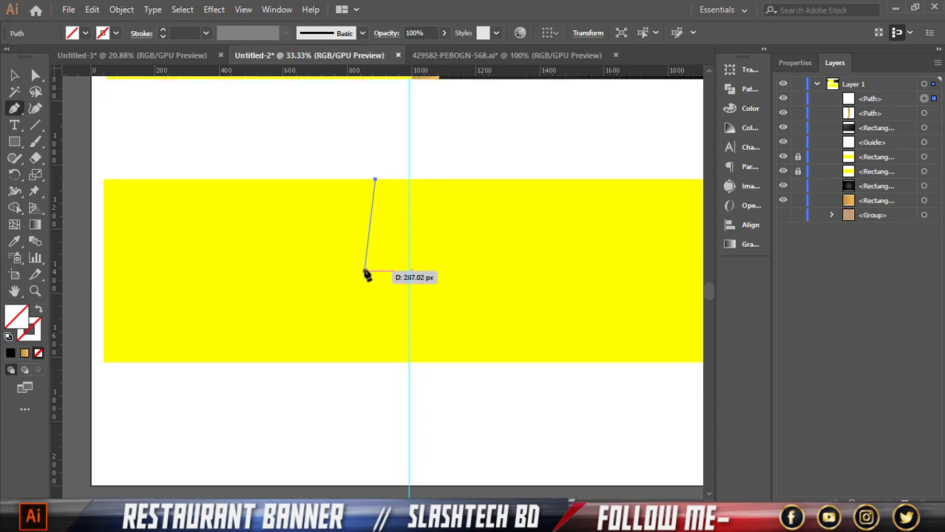
pyautogui.moveTo(365, 272); pyautogui.dragTo(369, 325)
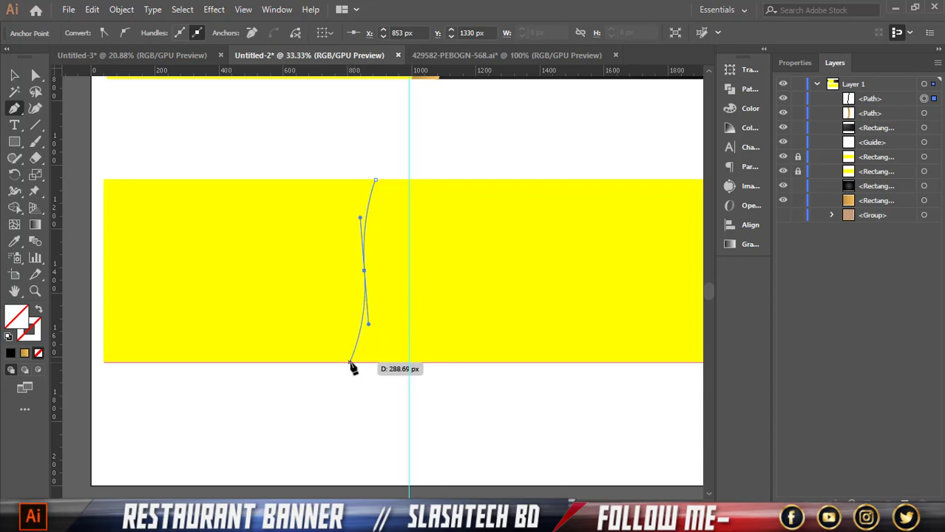
pyautogui.click(351, 363)
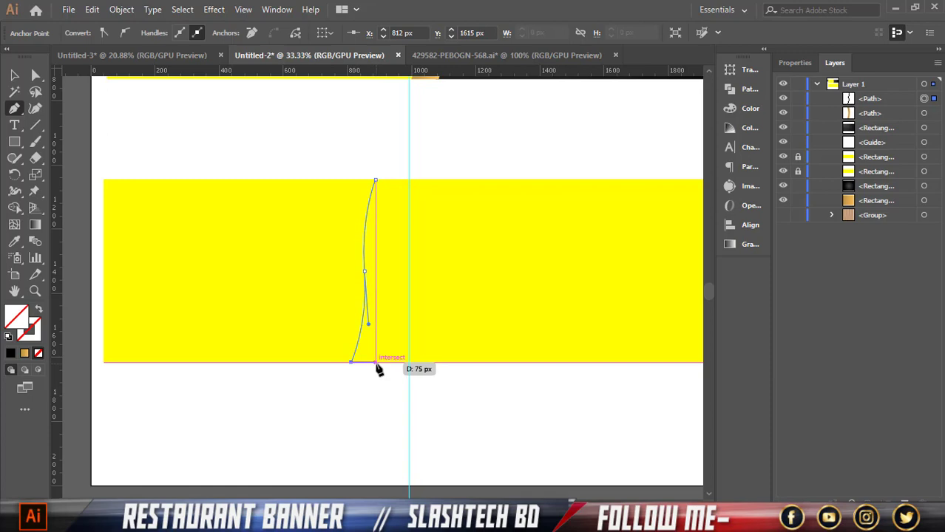
pyautogui.click(376, 363)
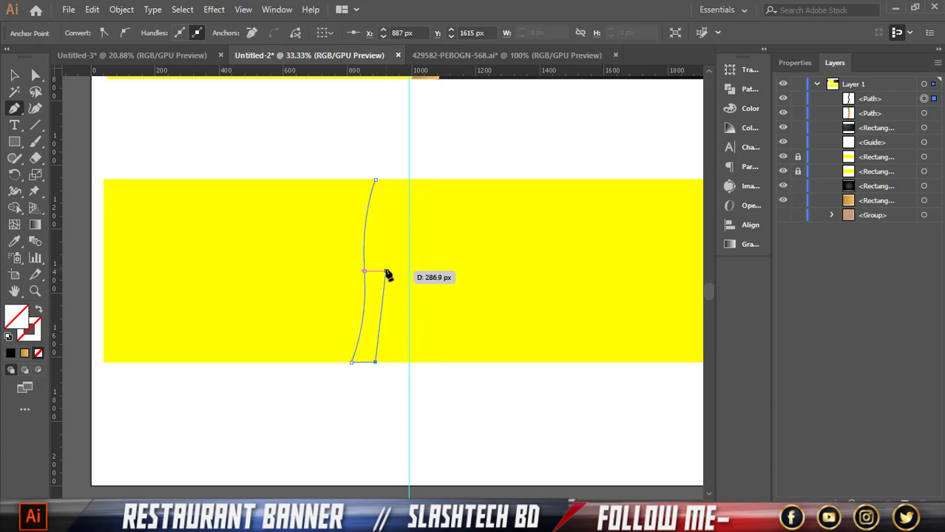
# Curve the path back up through about X 920, Y 1330 px and close it into a wavy vertical band
pyautogui.moveTo(386, 272); pyautogui.dragTo(380, 226)
pyautogui.moveTo(379, 212); pyautogui.dragTo(380, 213)
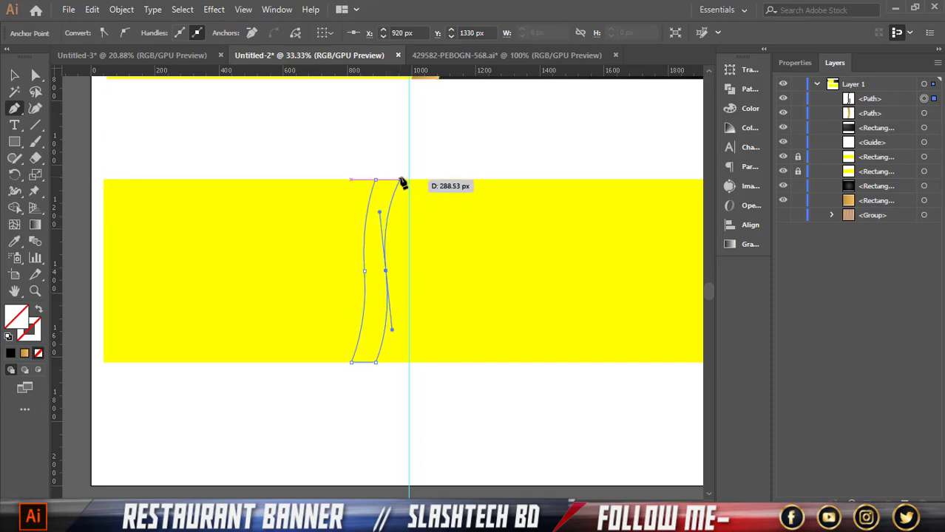
pyautogui.moveTo(399, 180)
pyautogui.mouseDown()
pyautogui.moveTo(415, 182)
pyautogui.moveTo(405, 182)
pyautogui.mouseUp()
pyautogui.click(375, 181)
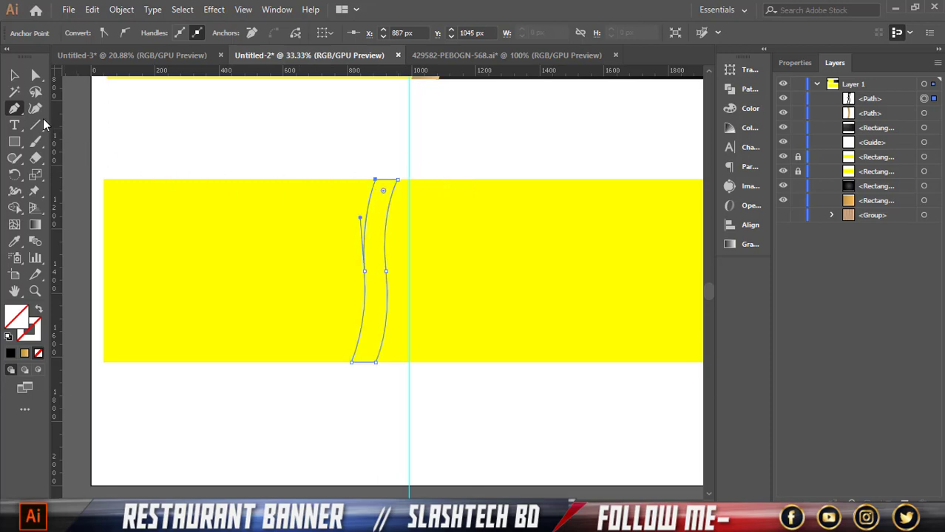
# Fill the wavy band with the orange gradient sampled from the upper curved band, then deselect it
pyautogui.click(14, 75)
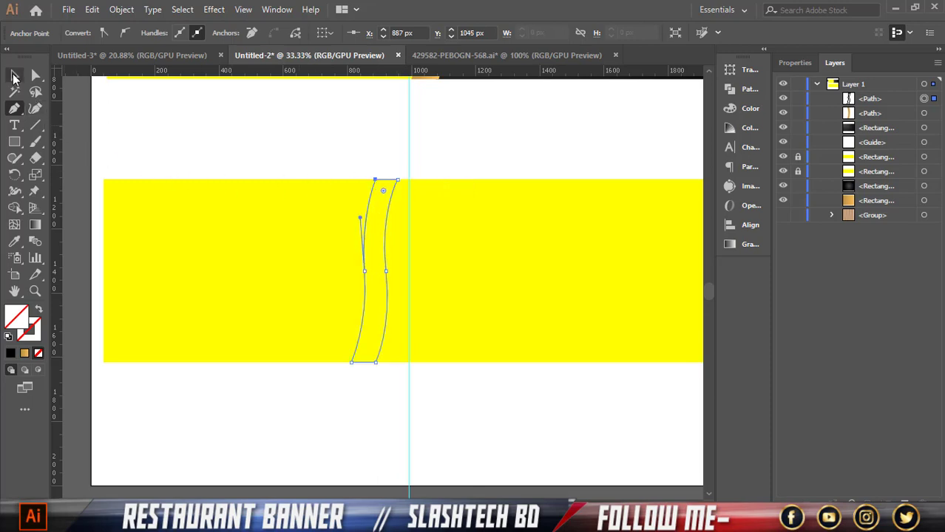
pyautogui.click(14, 241)
pyautogui.scroll(3, 181, 298)
pyautogui.click(441, 179)
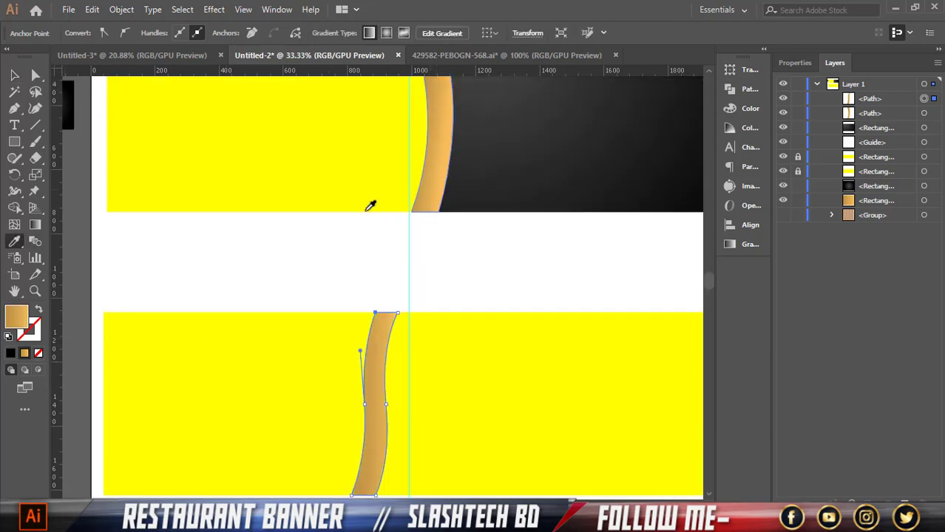
pyautogui.click(14, 77)
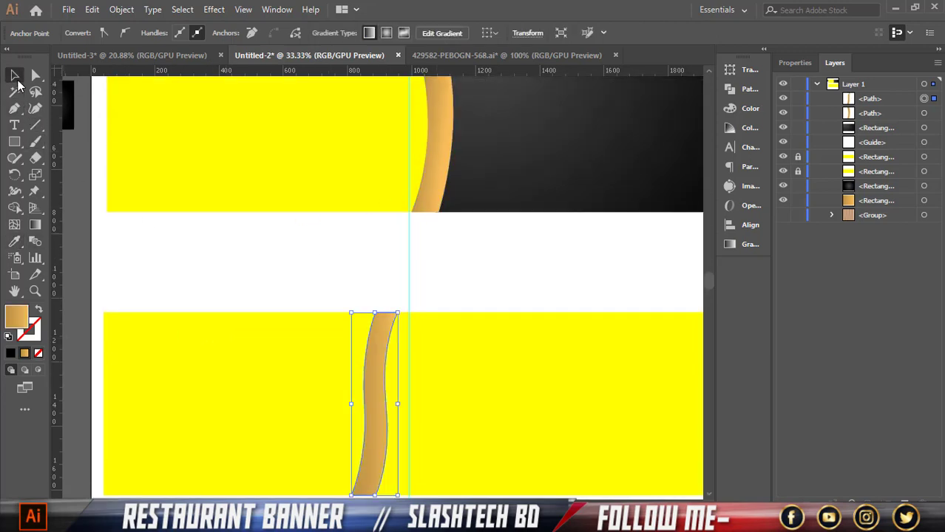
pyautogui.click(270, 247)
# Select the vertical guide and delete it
pyautogui.scroll(-2, 479, 396)
pyautogui.moveTo(338, 468); pyautogui.dragTo(337, 460)
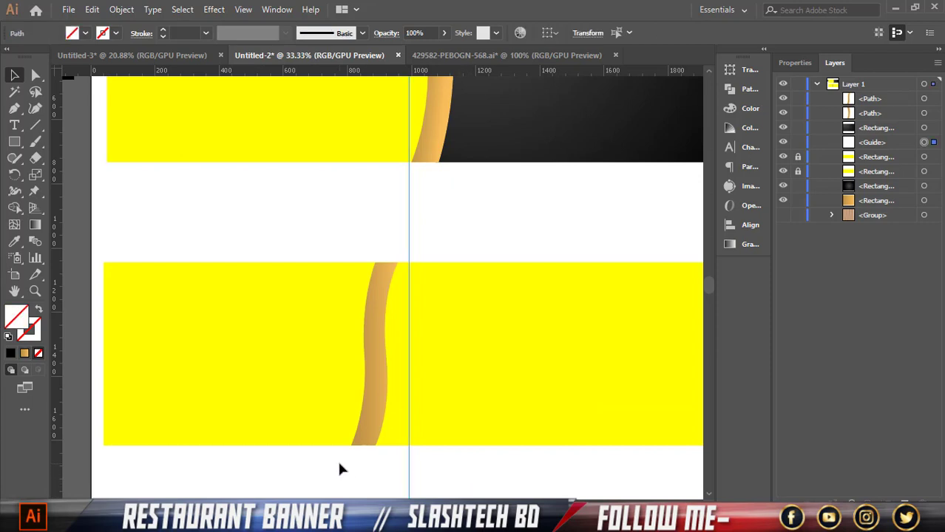
pyautogui.press('Delete')
# Draw a rectangle from the lower base's upper-left corner to the wavy band at full height, and fill it with the upper panel's dark gradient
pyautogui.click(16, 138)
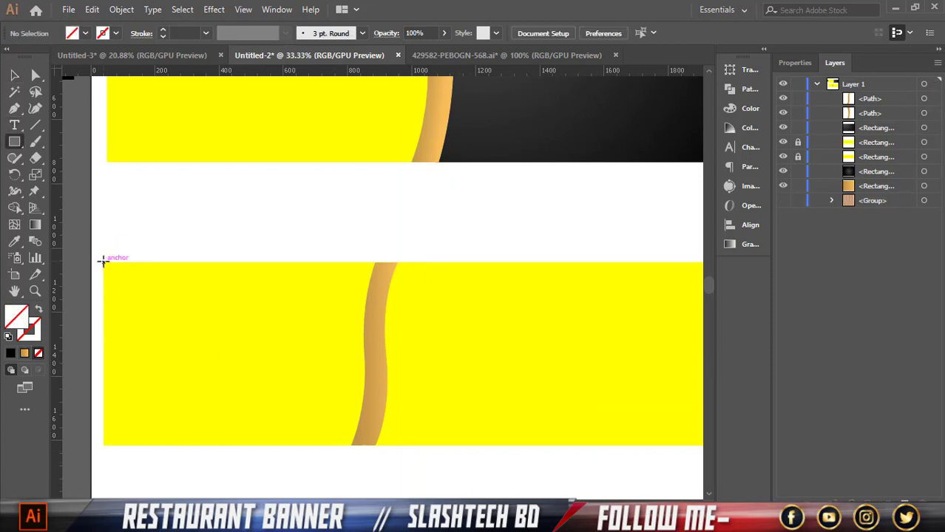
pyautogui.moveTo(103, 262); pyautogui.dragTo(365, 446)
pyautogui.click(15, 75)
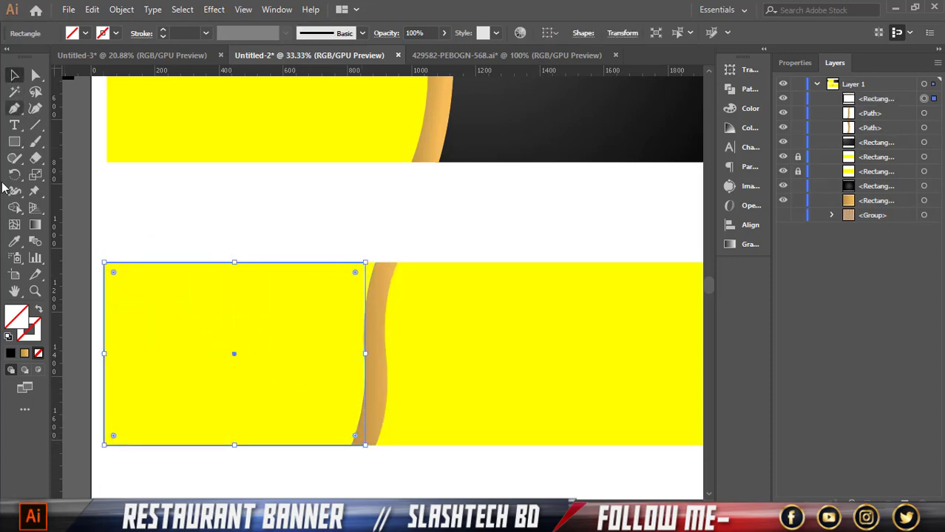
pyautogui.click(14, 241)
pyautogui.click(545, 131)
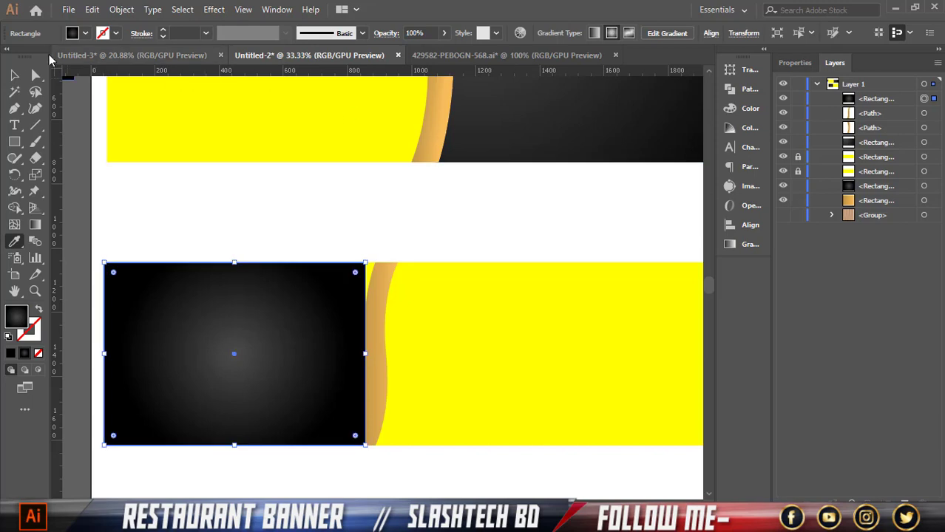
# Bring the wavy band in front of the dark rectangle and widen the rectangle so its right edge tucks under the band
pyautogui.click(14, 75)
pyautogui.click(376, 314)
pyautogui.rightClick(379, 317)
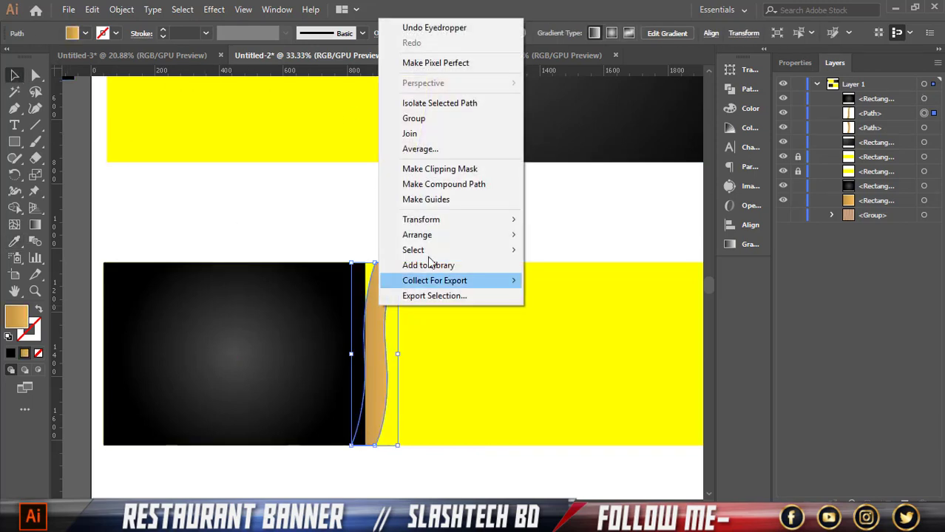
pyautogui.moveTo(429, 235)
pyautogui.click(552, 236)
pyautogui.click(346, 308)
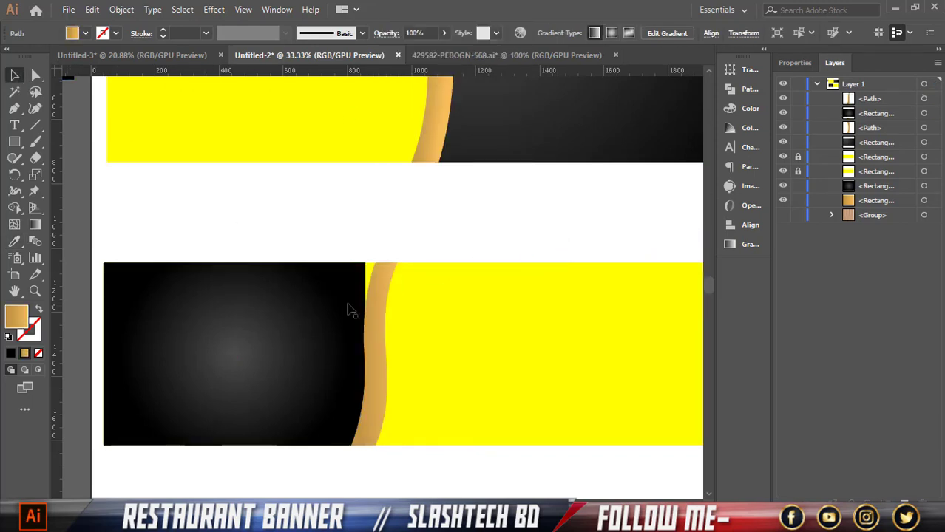
pyautogui.moveTo(366, 355); pyautogui.dragTo(380, 354)
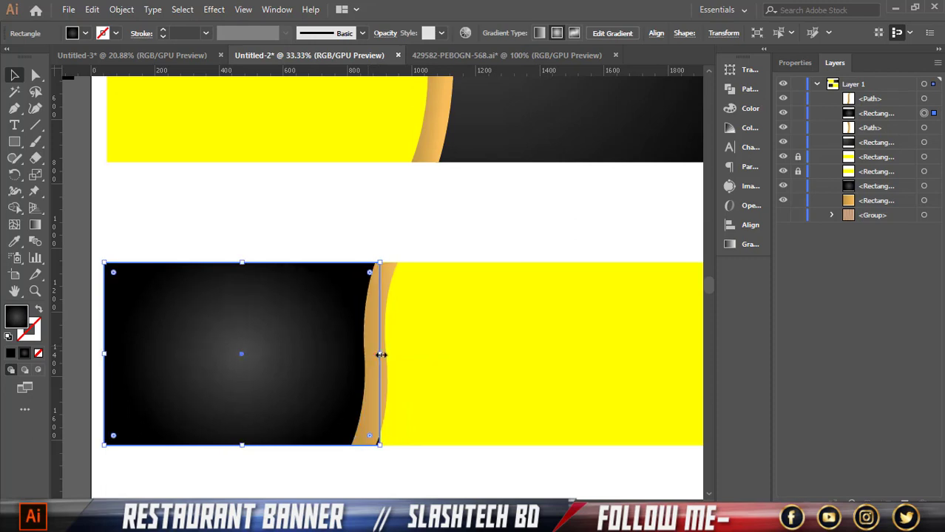
# Nudge the wavy band to the right until it fully covers the dark rectangle's right edge, and deselect it
pyautogui.click(384, 335)
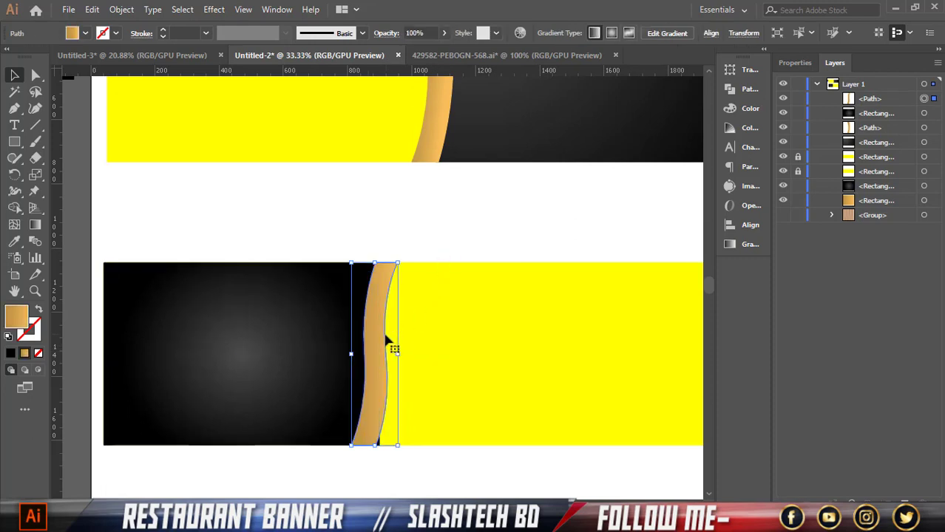
pyautogui.press('Right')
pyautogui.press('Right')
pyautogui.press('Right')
pyautogui.press('Right')
pyautogui.press('Right')
pyautogui.press('Right')
pyautogui.press('Right')
pyautogui.press('Right')
pyautogui.press('Right')
pyautogui.press('Right')
pyautogui.press('Right')
pyautogui.press('Right')
pyautogui.press('Right')
pyautogui.press('Right')
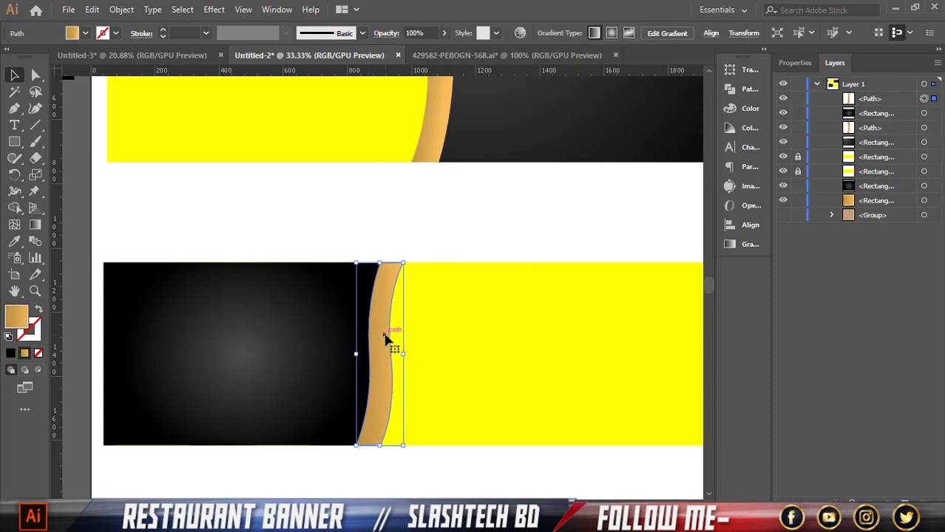
pyautogui.click(447, 226)
pyautogui.scroll(-2, 394, 296)
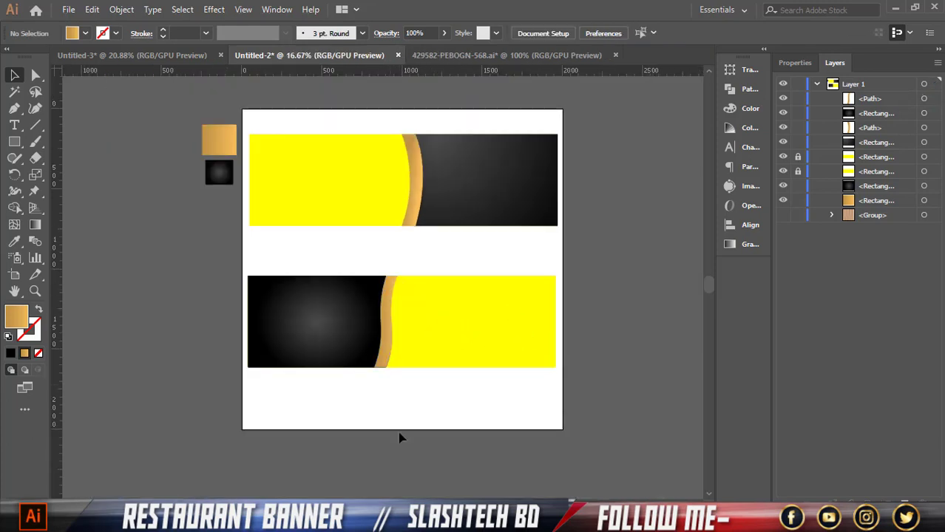
# Redirect the lower dark rectangle's gradient diagonally from its upper-left corner toward its lower-right corner, and deselect it
pyautogui.click(345, 317)
pyautogui.click(36, 224)
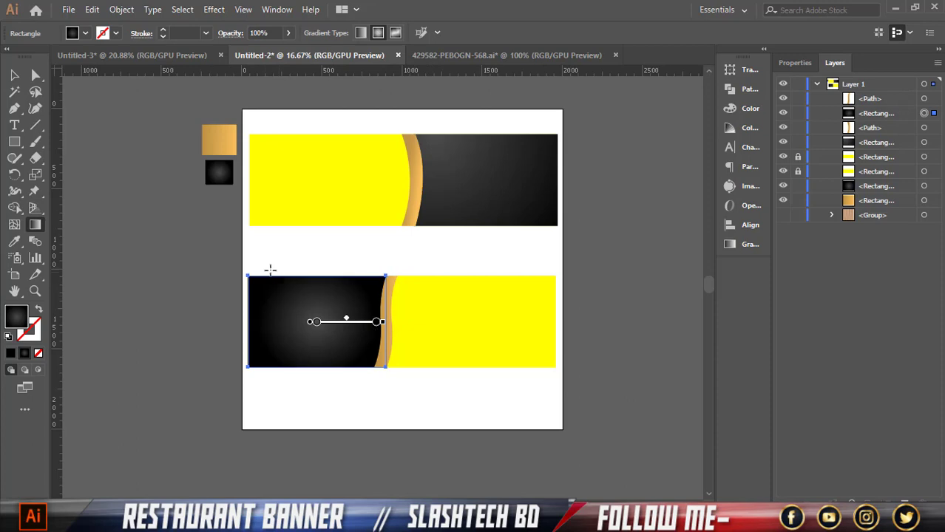
pyautogui.moveTo(263, 269); pyautogui.dragTo(376, 392)
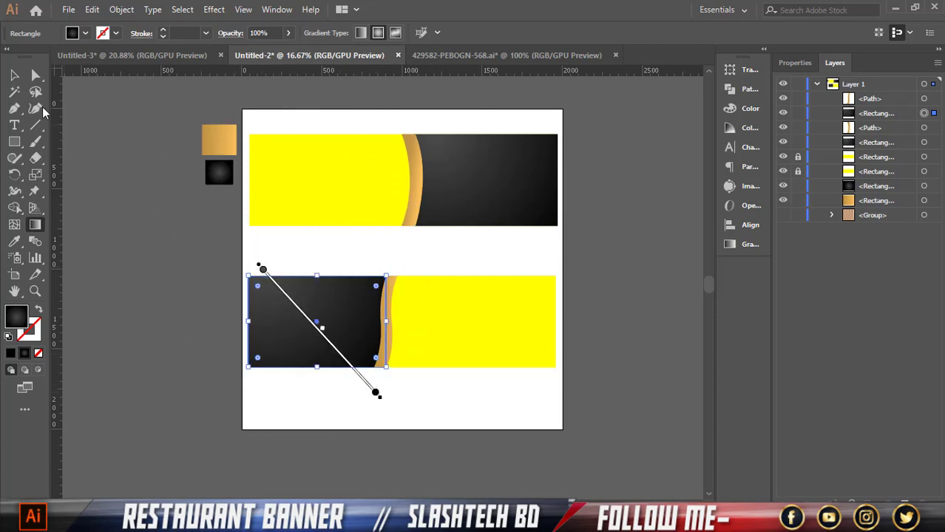
pyautogui.click(14, 75)
pyautogui.click(260, 375)
# Widen the lower dark panel and its wavy band together toward the right, keeping the panel's left edge in place
pyautogui.scroll(2, 260, 375)
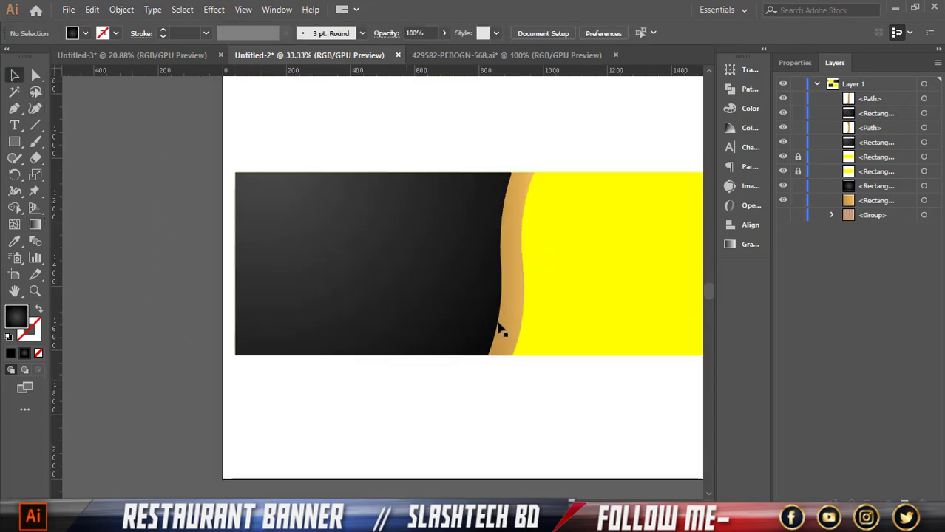
pyautogui.moveTo(456, 307); pyautogui.dragTo(445, 303)
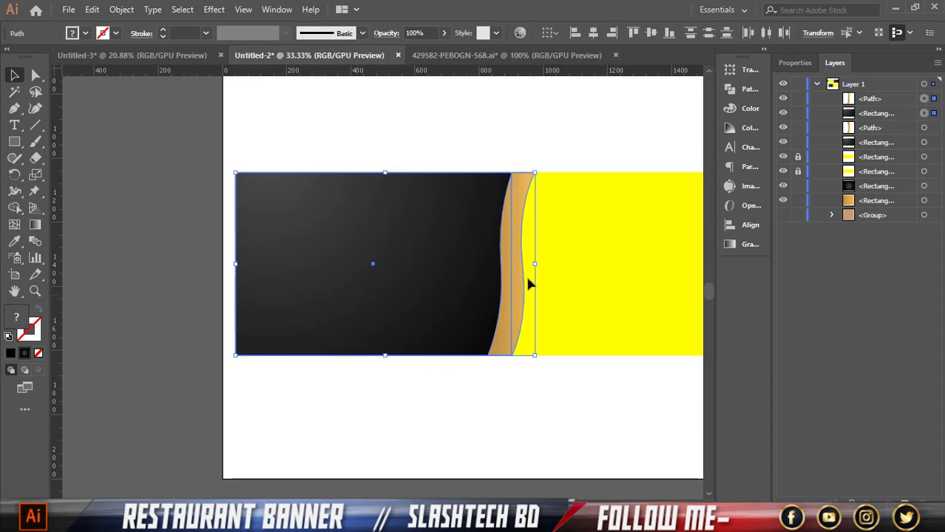
pyautogui.scroll(-2, 530, 283)
pyautogui.moveTo(495, 273); pyautogui.dragTo(521, 279)
pyautogui.click(510, 360)
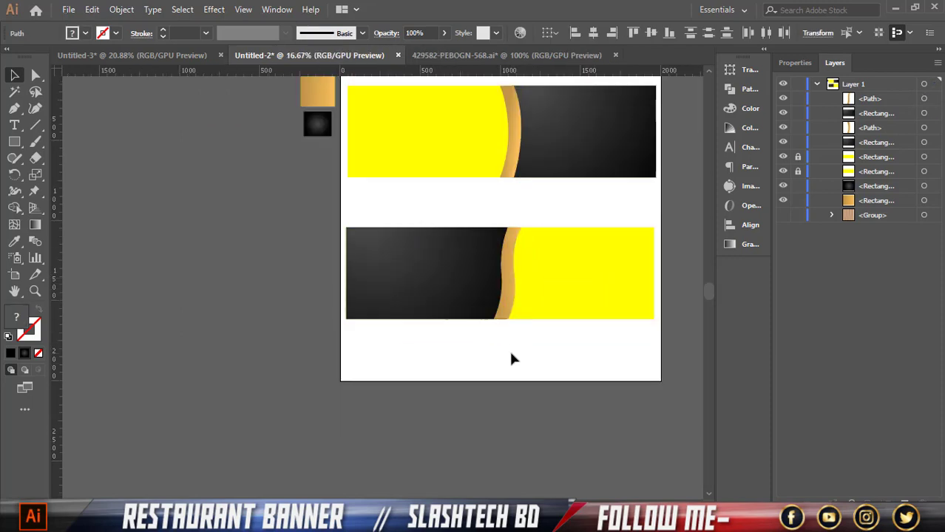
# Widen the upper dark panel and its curved band together toward the left, keeping the panel's right edge in place
pyautogui.scroll(1, 576, 198)
pyautogui.scroll(1, 576, 199)
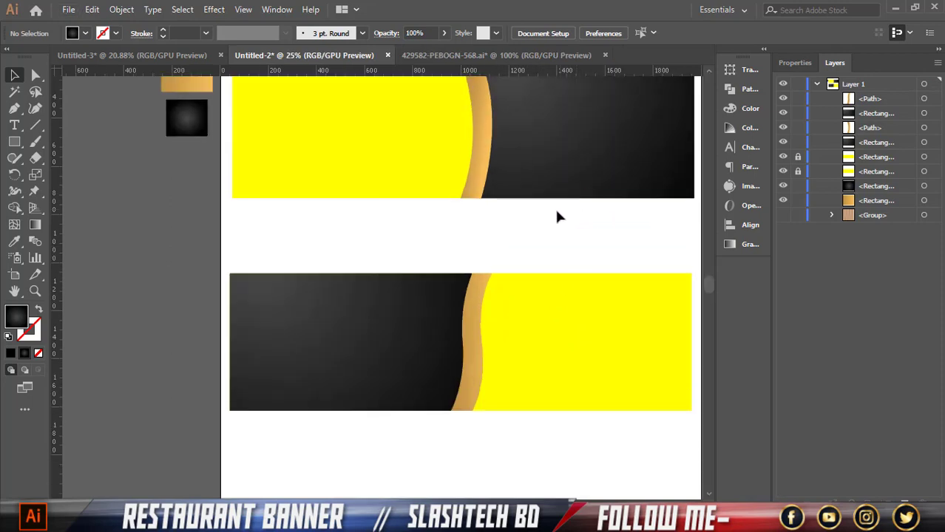
pyautogui.scroll(-1, 558, 216)
pyautogui.moveTo(464, 176); pyautogui.dragTo(483, 184)
pyautogui.click(509, 249)
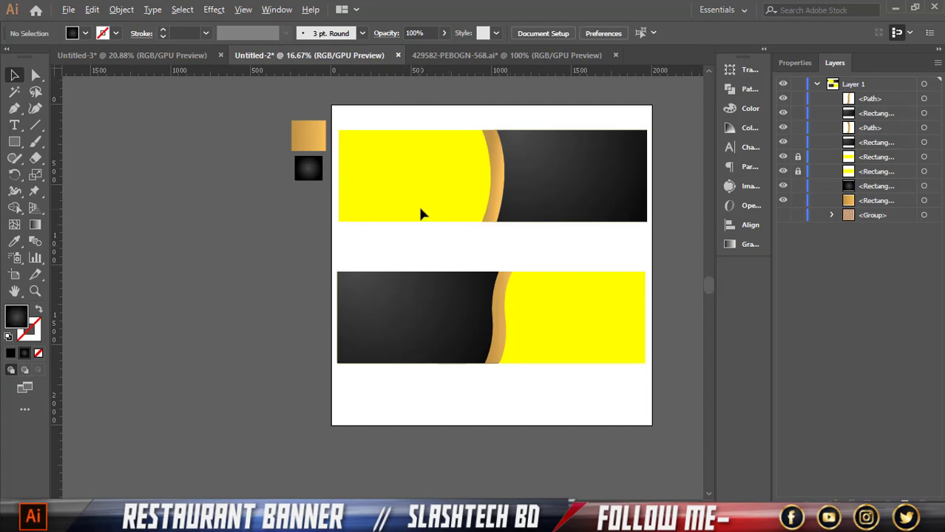
# Place a horizontal guide across the middle of the upper banner and draw a circle about 200 px wide over the curved band's right edge
pyautogui.scroll(-1, 435, 212)
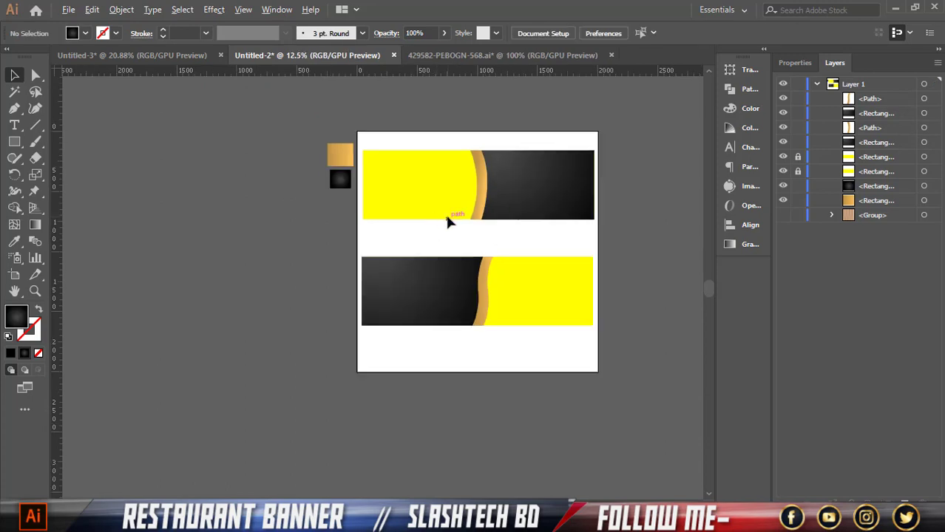
pyautogui.scroll(1, 447, 213)
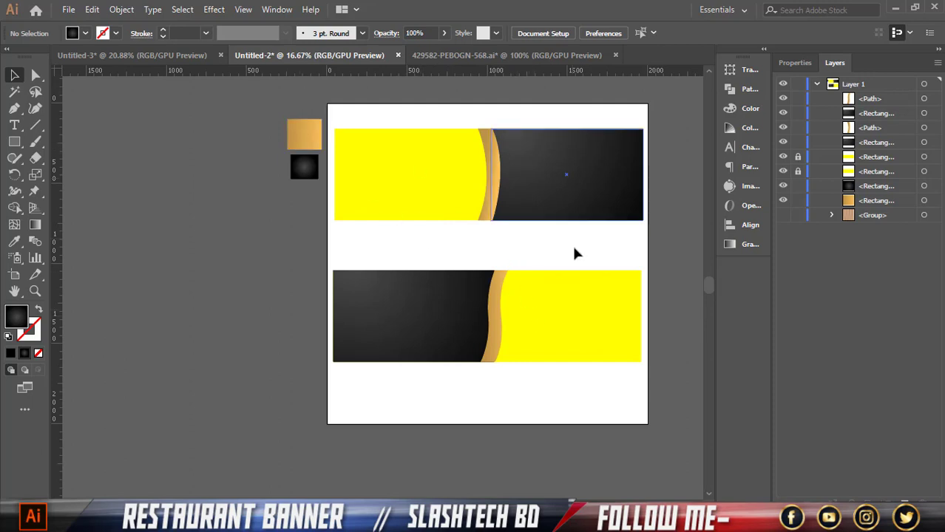
pyautogui.scroll(1, 323, 222)
pyautogui.click(14, 141)
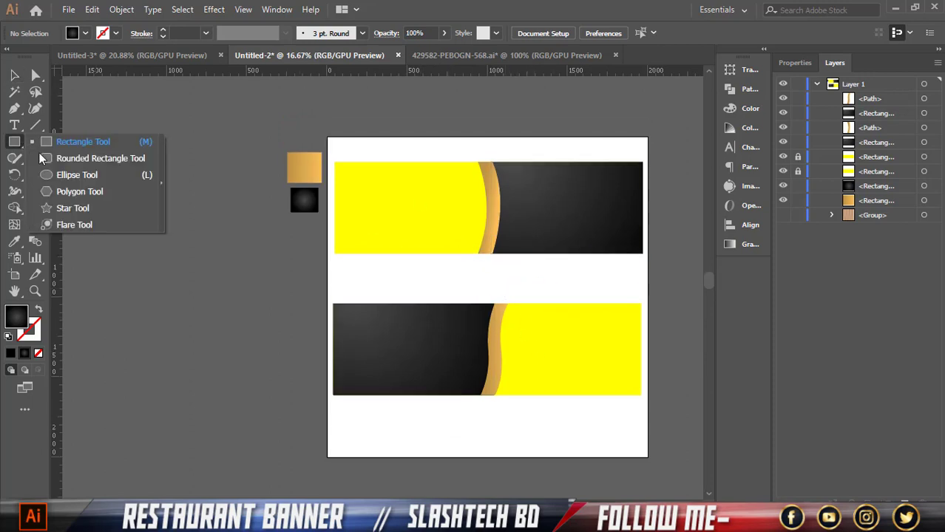
pyautogui.click(74, 174)
pyautogui.scroll(1, 543, 242)
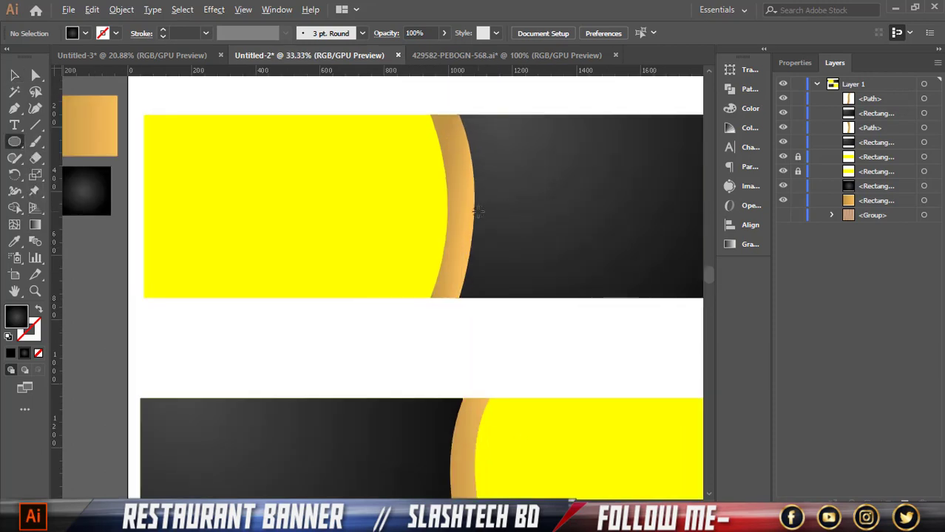
pyautogui.scroll(1, 454, 210)
pyautogui.scroll(-1, 374, 177)
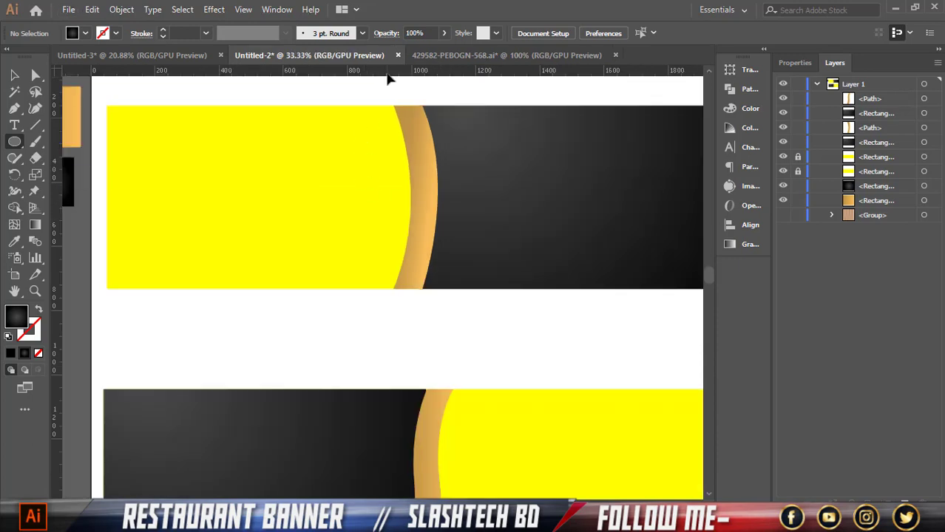
pyautogui.moveTo(383, 216)
pyautogui.mouseDown()
pyautogui.moveTo(445, 228)
pyautogui.moveTo(469, 245)
pyautogui.mouseUp()
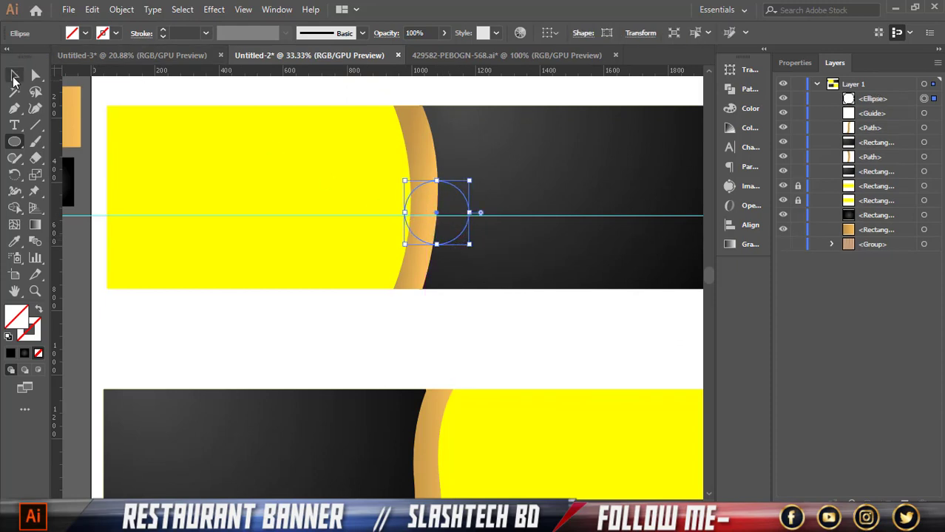
# Fill the new circle with solid yellow
pyautogui.click(85, 32)
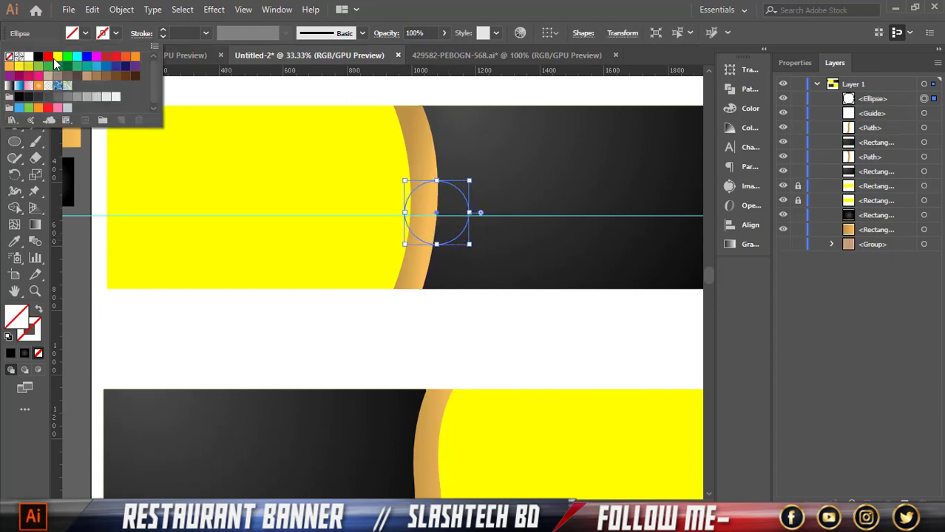
pyautogui.click(56, 57)
pyautogui.click(274, 101)
pyautogui.press('v')
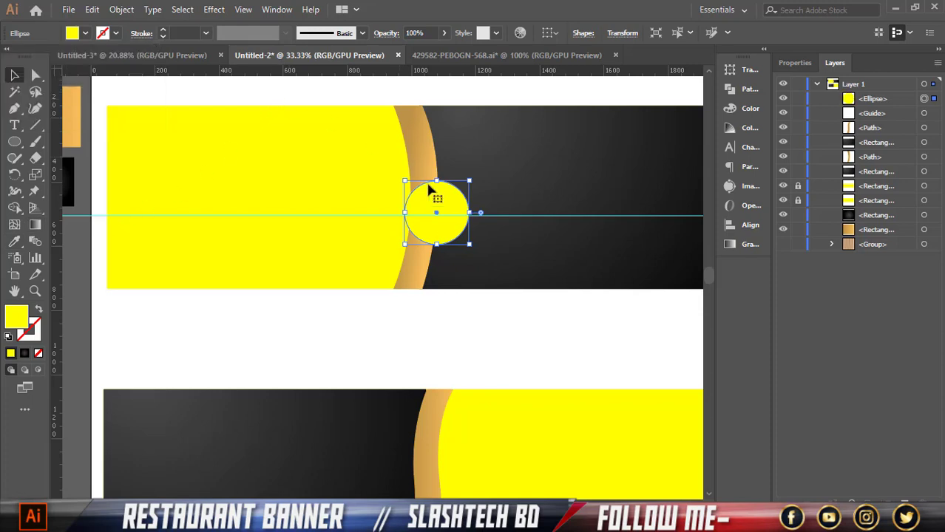
# Enlarge the circle to about 235 px, center it over the curved band, and fill it with the band's orange gradient
pyautogui.moveTo(449, 205)
pyautogui.mouseDown()
pyautogui.moveTo(438, 204)
pyautogui.moveTo(464, 214)
pyautogui.mouseUp()
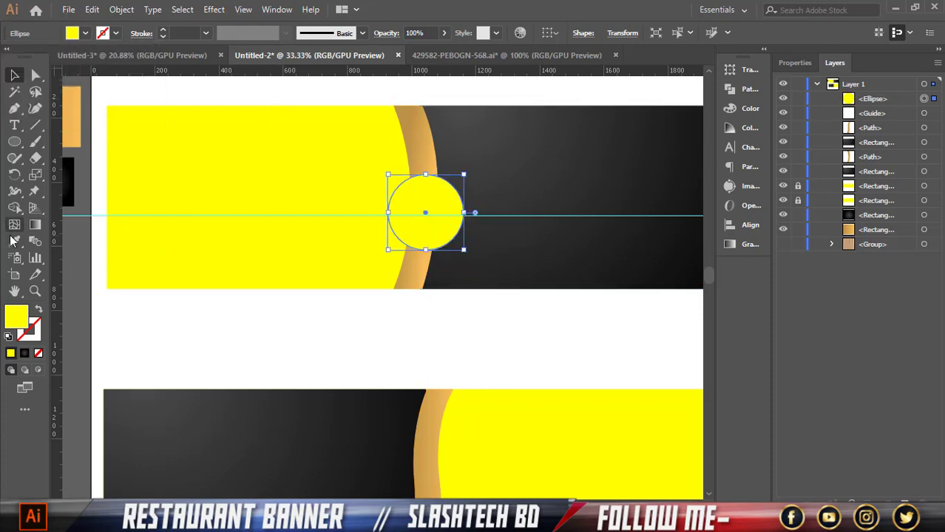
pyautogui.press('i')
pyautogui.click(417, 154)
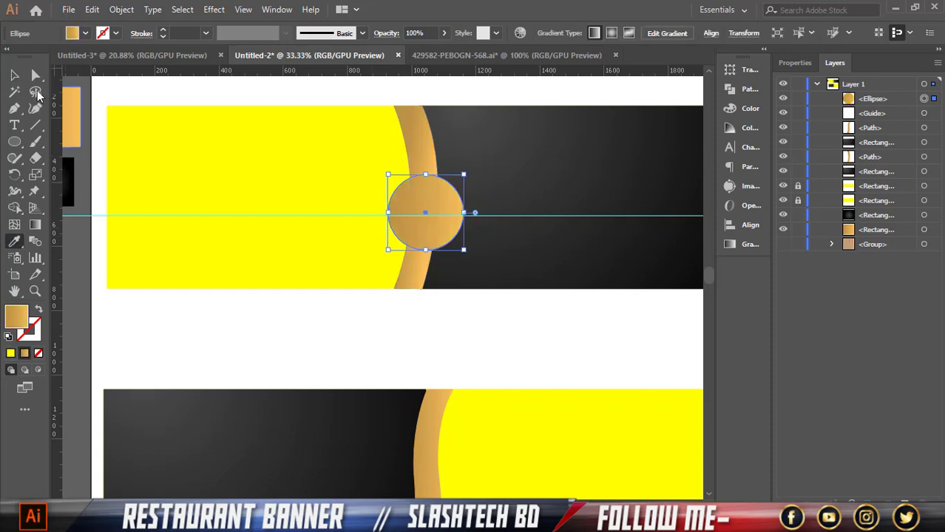
pyautogui.press('v')
pyautogui.click(146, 94)
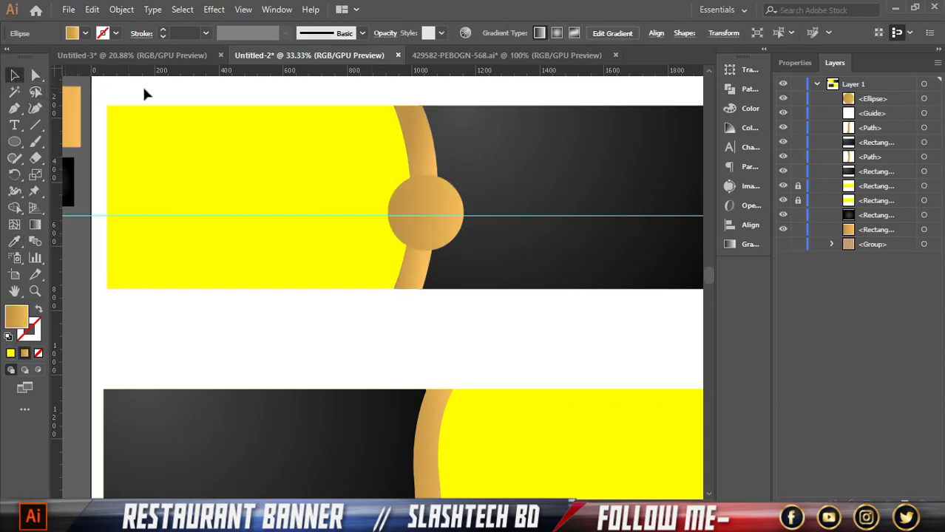
# Apply a Multiply drop shadow to the circle with an X offset of 11 px and a Y offset of 0 px
pyautogui.click(426, 213)
pyautogui.click(216, 11)
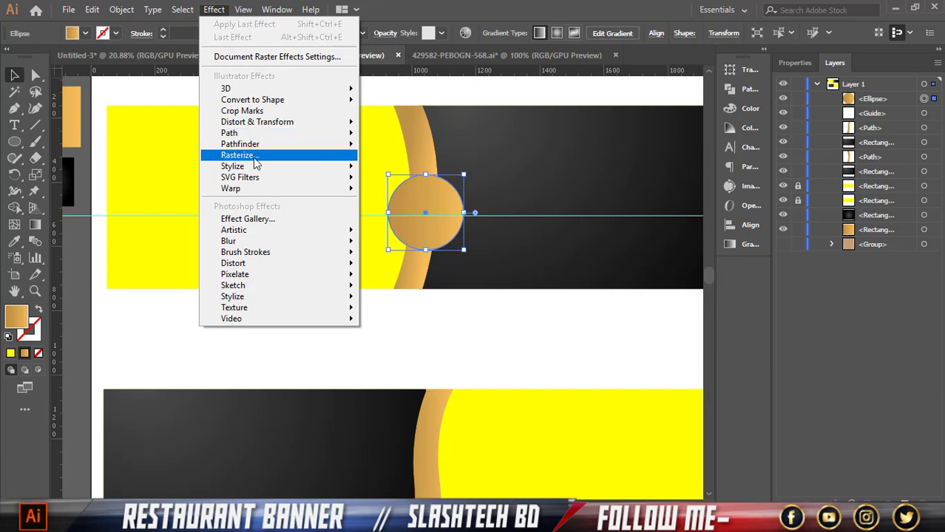
pyautogui.moveTo(318, 167)
pyautogui.click(403, 168)
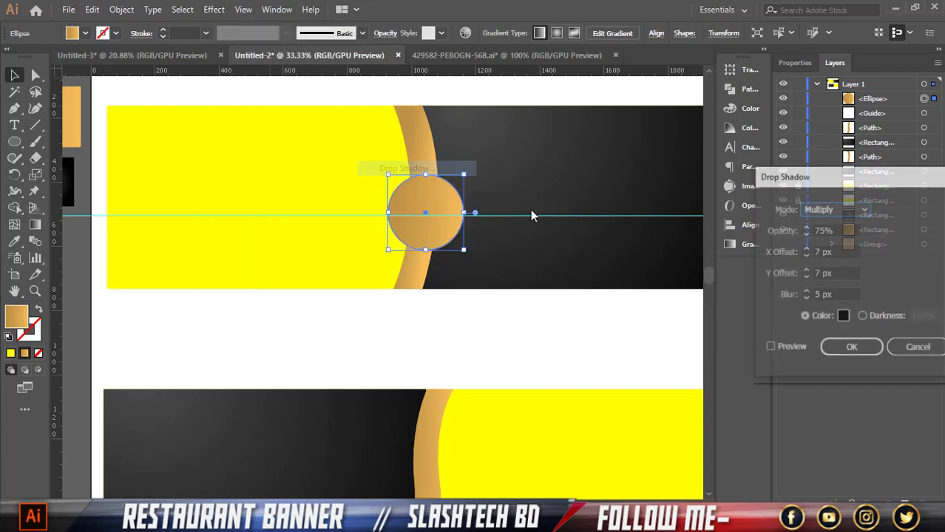
pyautogui.click(786, 346)
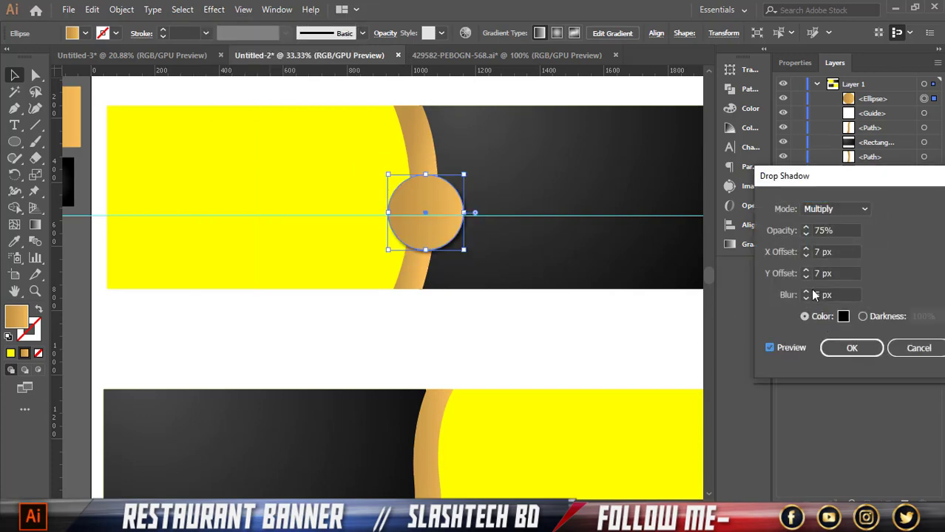
pyautogui.click(806, 272)
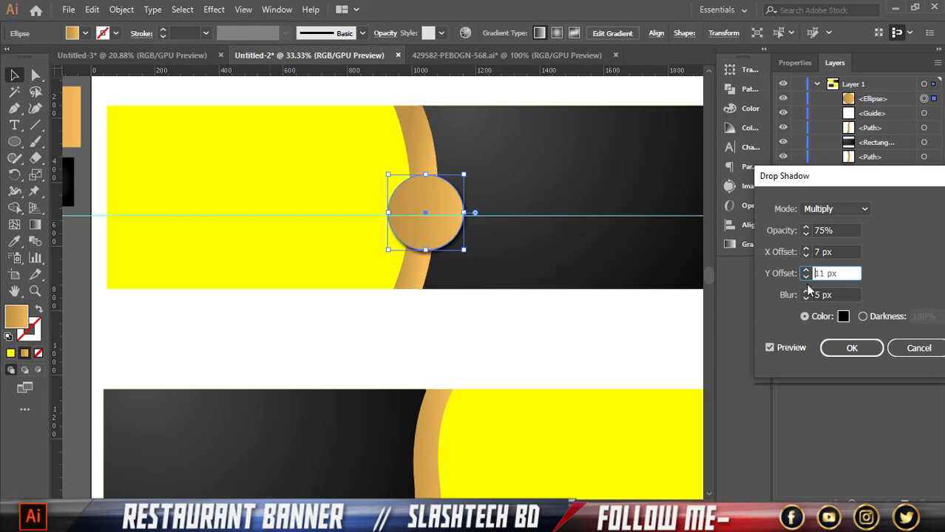
pyautogui.click(806, 278)
pyautogui.click(806, 278)
pyautogui.click(806, 278)
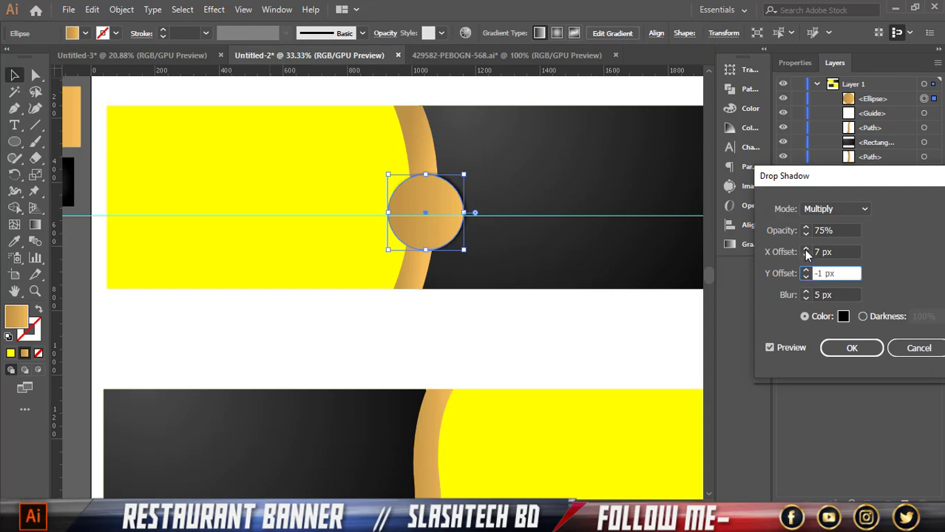
pyautogui.click(806, 249)
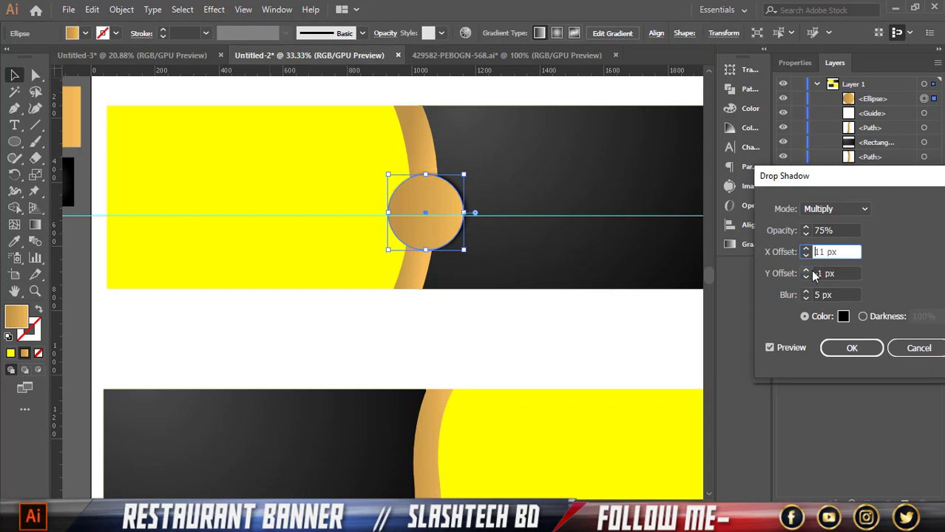
pyautogui.click(808, 276)
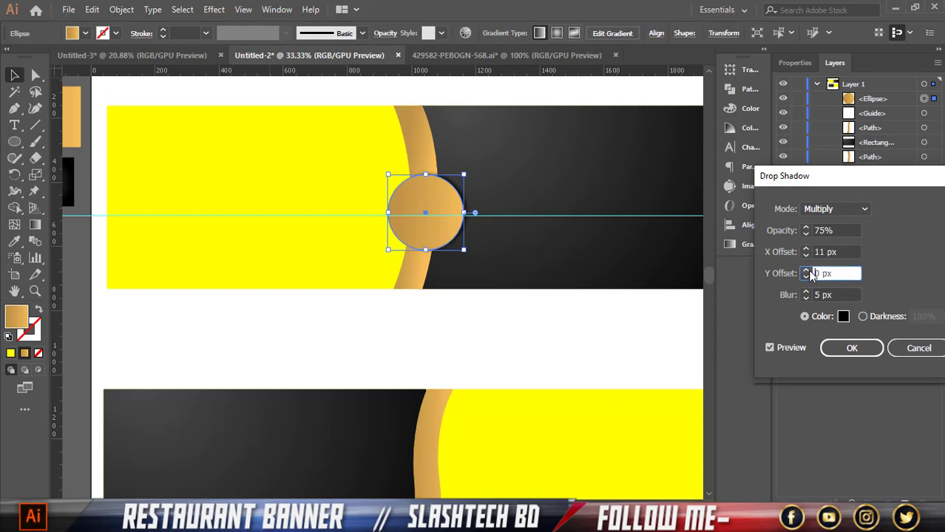
pyautogui.click(852, 362)
pyautogui.click(621, 359)
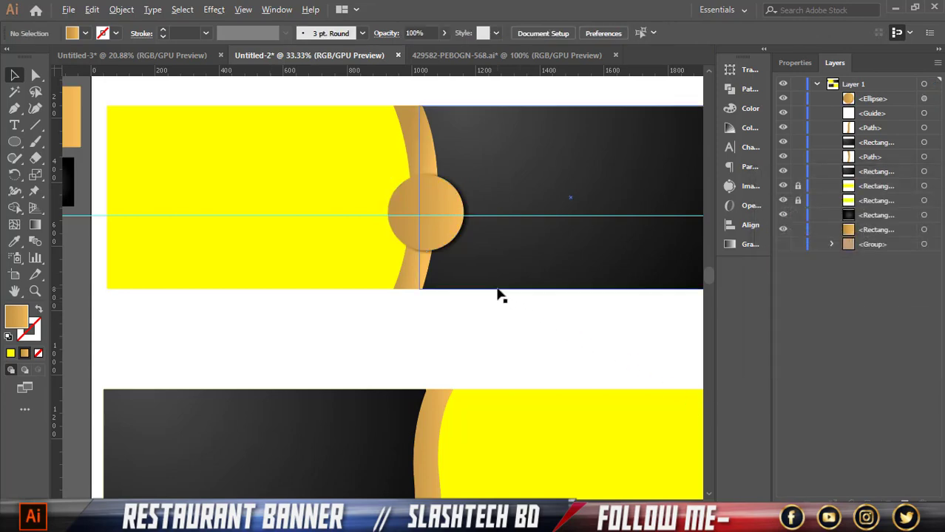
# Try pasting a copy of the shadowed circle in front, and undo both the copy and the drop shadow
pyautogui.scroll(-1, 492, 295)
pyautogui.scroll(1, 480, 292)
pyautogui.scroll(1, 470, 285)
pyautogui.click(406, 203)
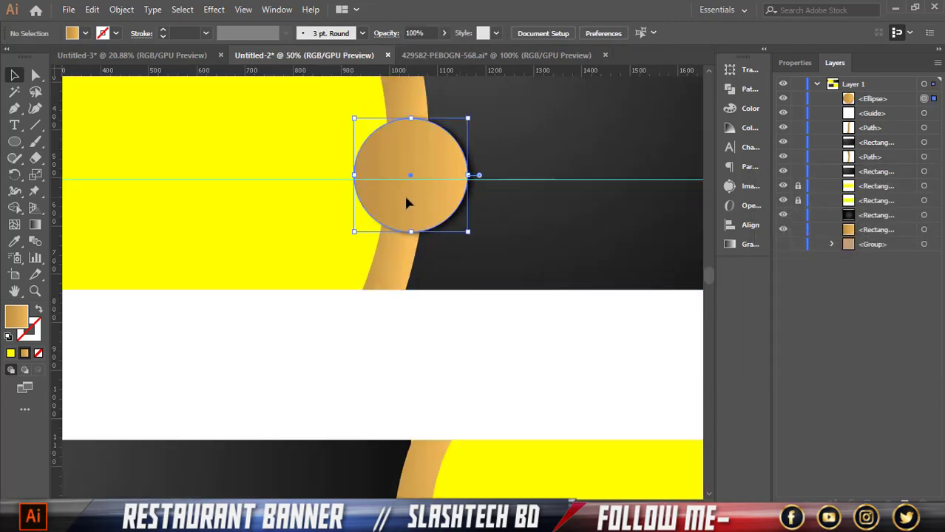
pyautogui.hotkey('ctrl', 'c')
pyautogui.hotkey('ctrl', 'f')
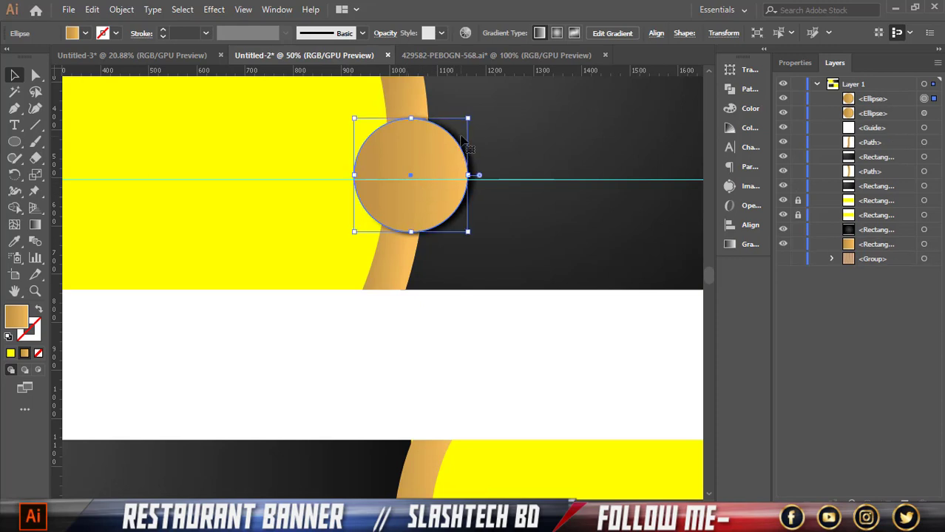
pyautogui.hotkey('ctrl', 'z')
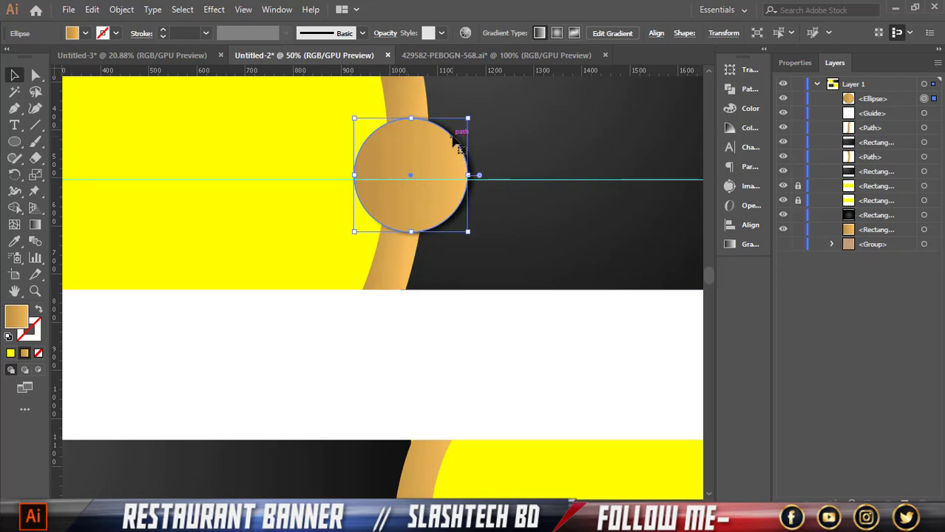
# Copy the orange circle without its shadow and paste the duplicate in front of it
pyautogui.click(92, 9)
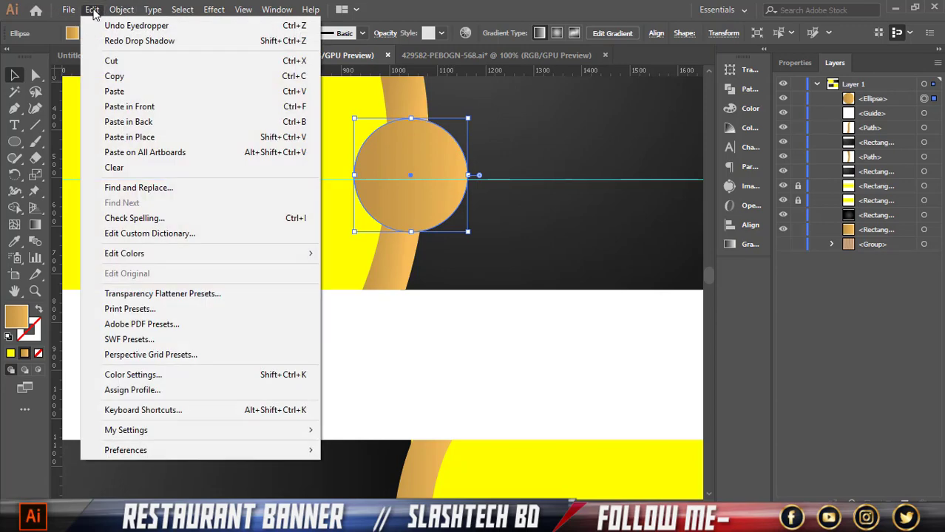
pyautogui.moveTo(68, 13)
pyautogui.click(114, 76)
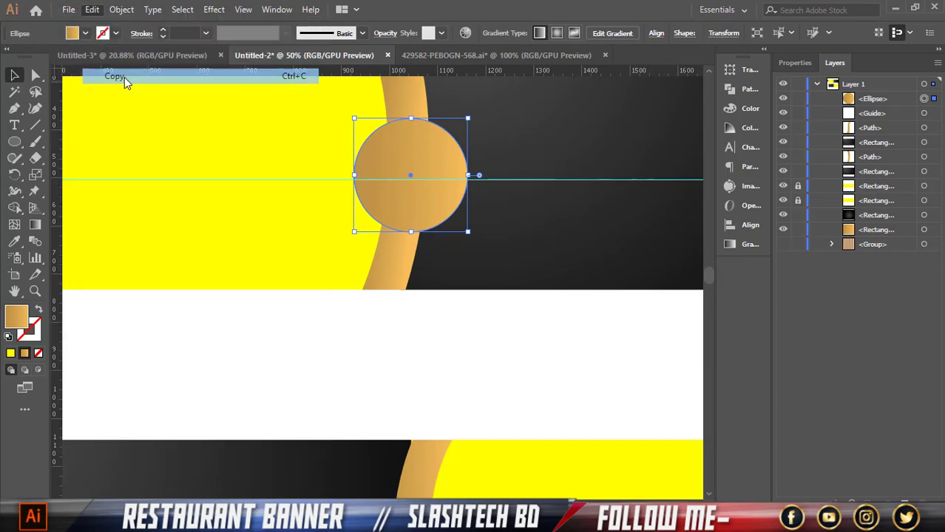
pyautogui.click(92, 10)
pyautogui.click(132, 107)
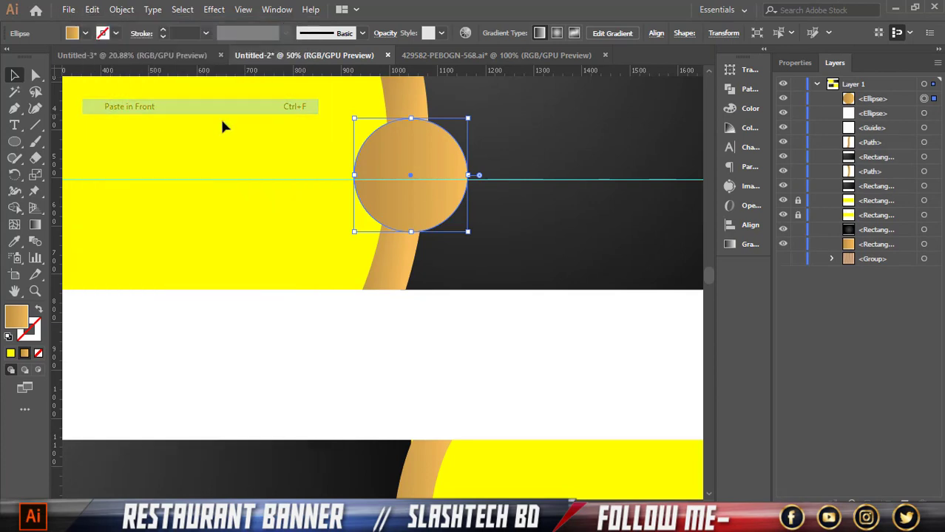
# Scale the front circle down about its center to roughly 190 px and fill it with white
pyautogui.moveTo(467, 116); pyautogui.dragTo(464, 131)
pyautogui.click(85, 33)
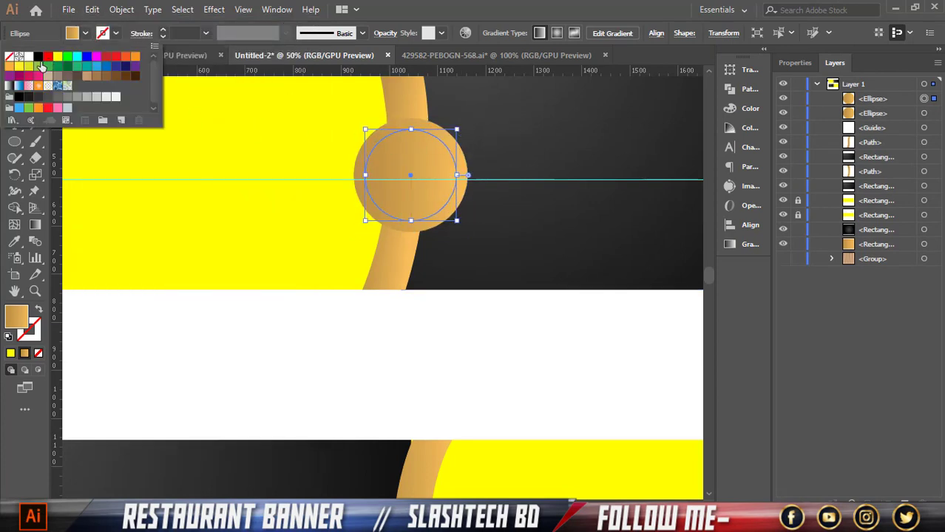
pyautogui.click(28, 57)
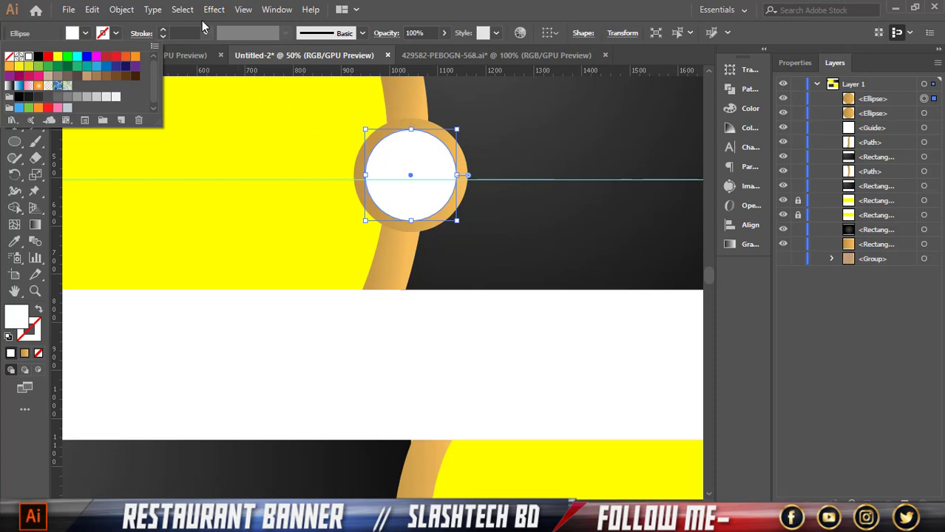
# Apply a Multiply drop shadow to the white circle with 67% opacity, 3 px X offset, 5 px Y offset and 4 px blur
pyautogui.click(213, 9)
pyautogui.moveTo(355, 175)
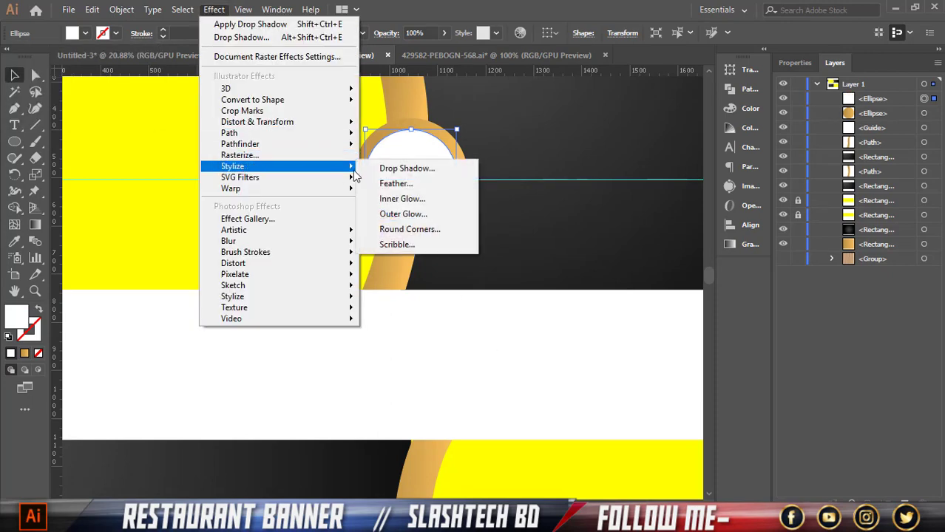
pyautogui.click(405, 169)
pyautogui.click(787, 347)
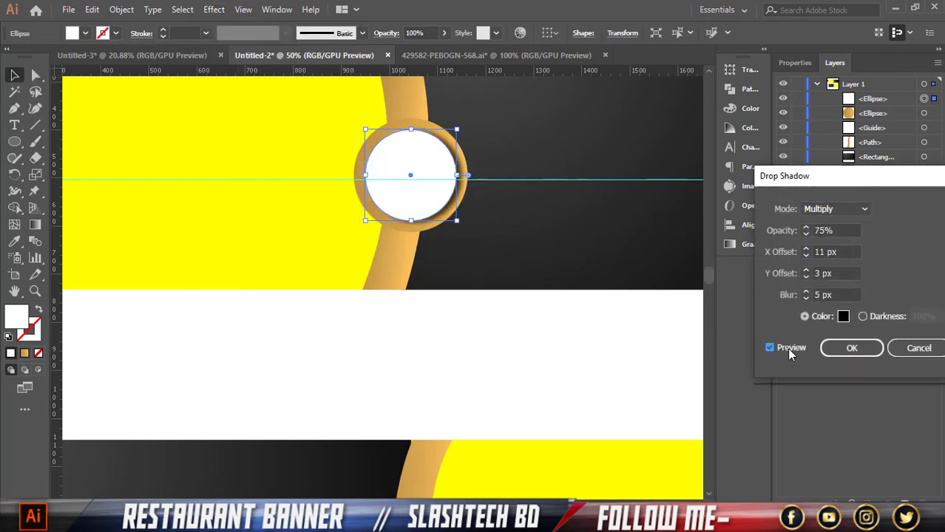
pyautogui.click(806, 256)
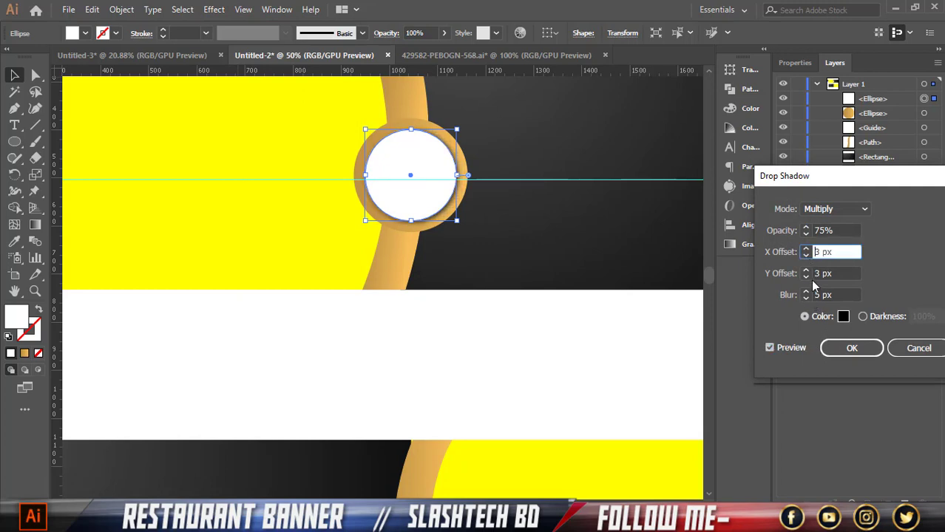
pyautogui.click(807, 271)
pyautogui.click(807, 272)
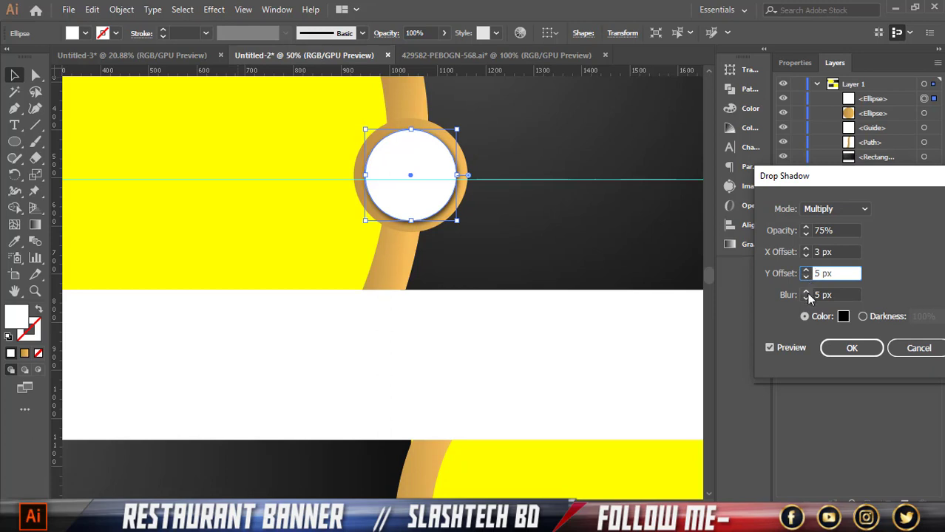
pyautogui.click(807, 298)
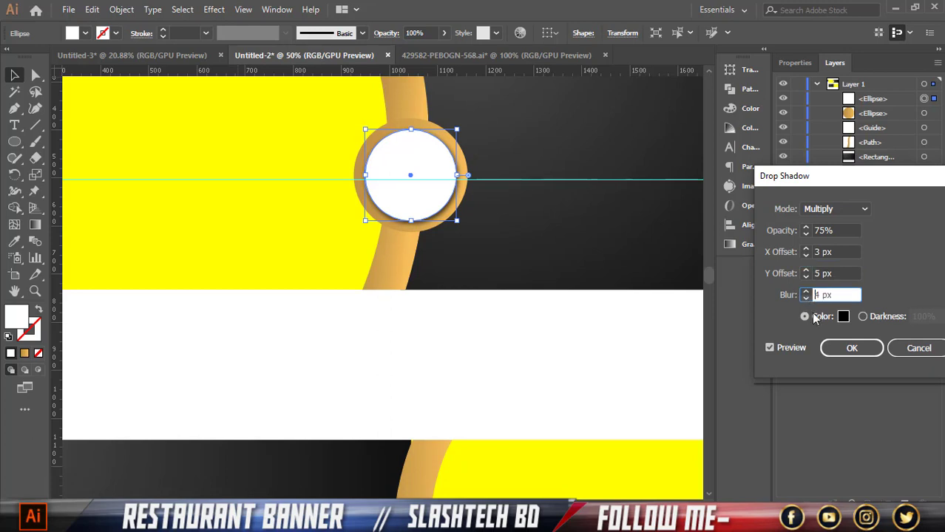
pyautogui.click(808, 237)
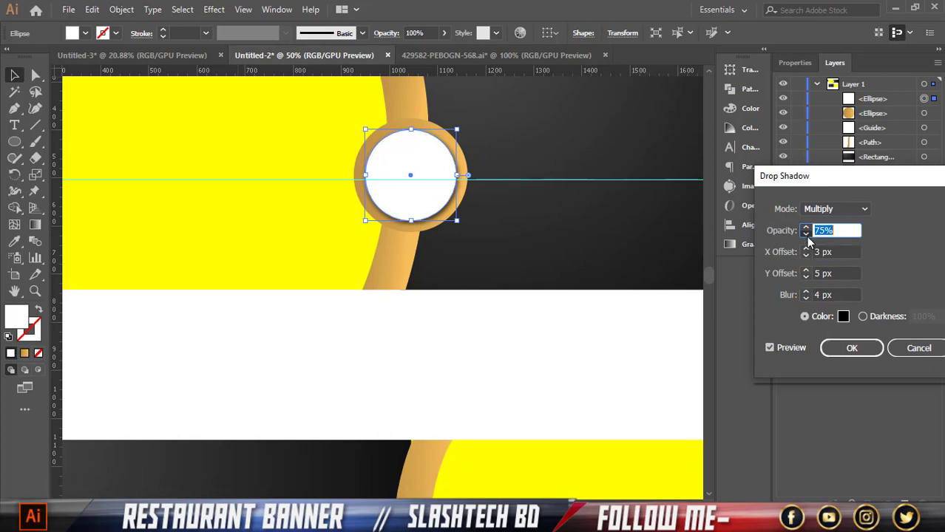
pyautogui.click(851, 347)
pyautogui.click(670, 355)
# Group the two badge circles and try placing a copy of the group on the lower divider
pyautogui.hotkey('ctrl', '-')
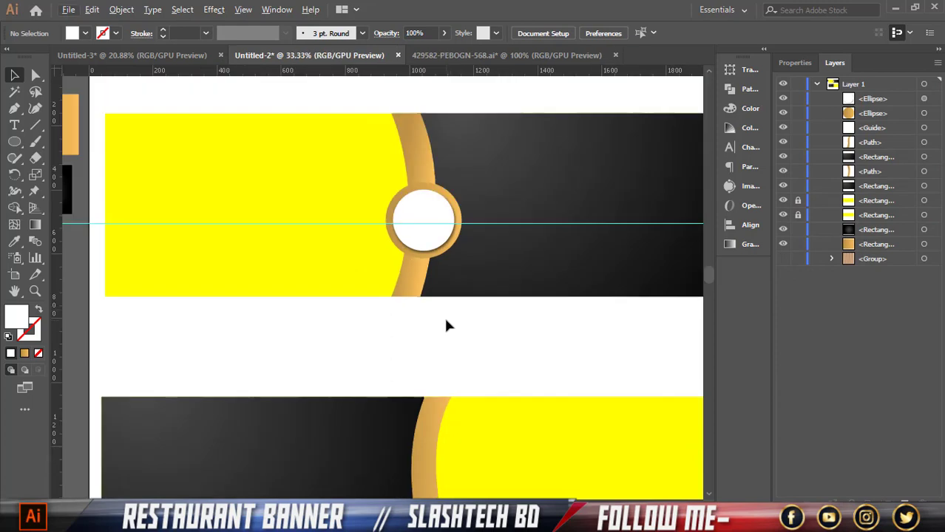
pyautogui.click(439, 218)
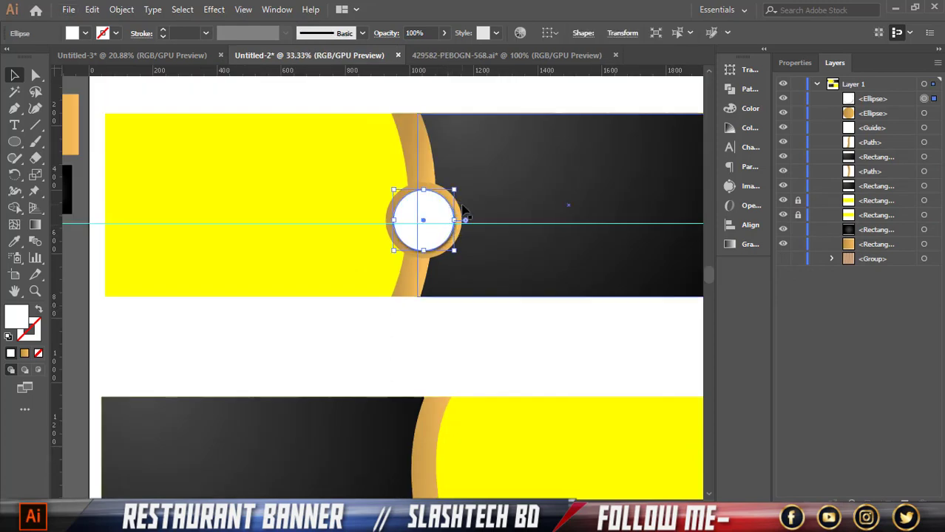
pyautogui.keyDown('shift'); pyautogui.click(459, 206); pyautogui.keyUp('shift')
pyautogui.hotkey('ctrl', 'g')
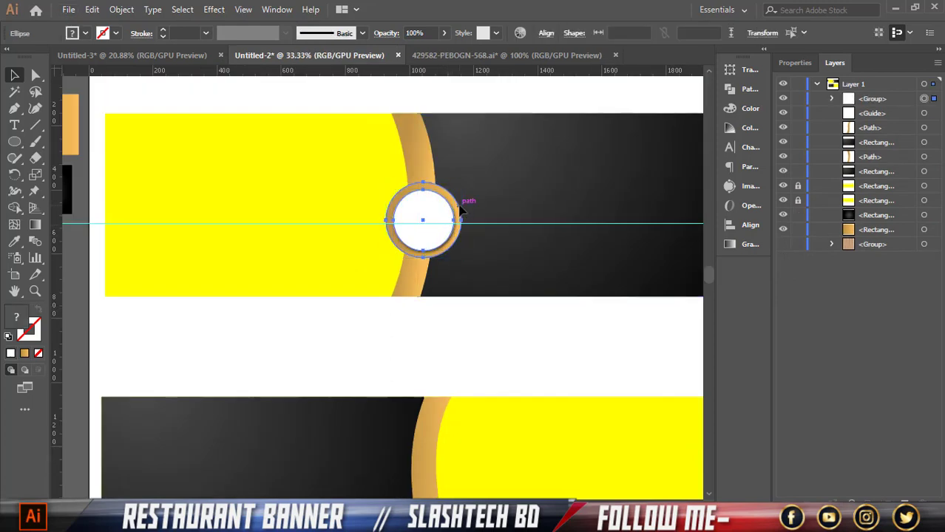
pyautogui.moveTo(448, 221); pyautogui.dragTo(459, 433)
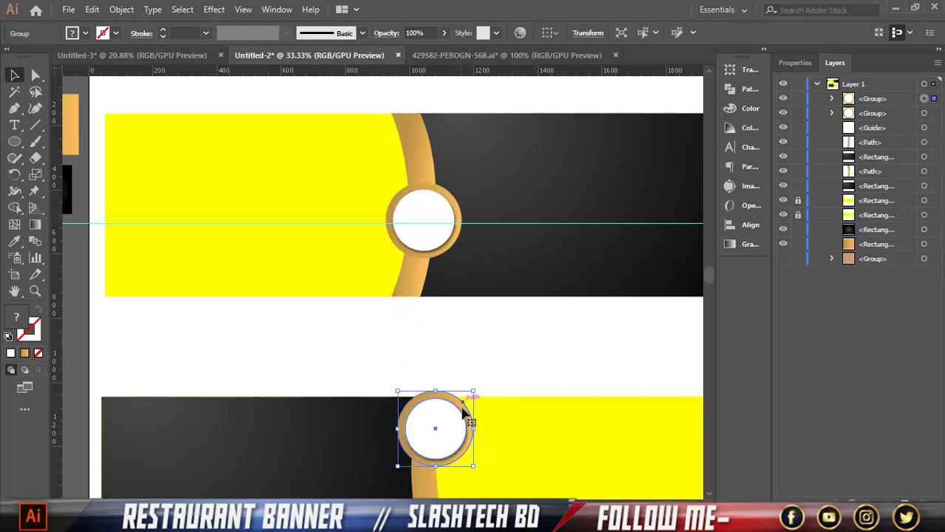
pyautogui.scroll(-5, 461, 363)
pyautogui.press('Delete')
pyautogui.scroll(4, 426, 310)
pyautogui.scroll(2, 425, 288)
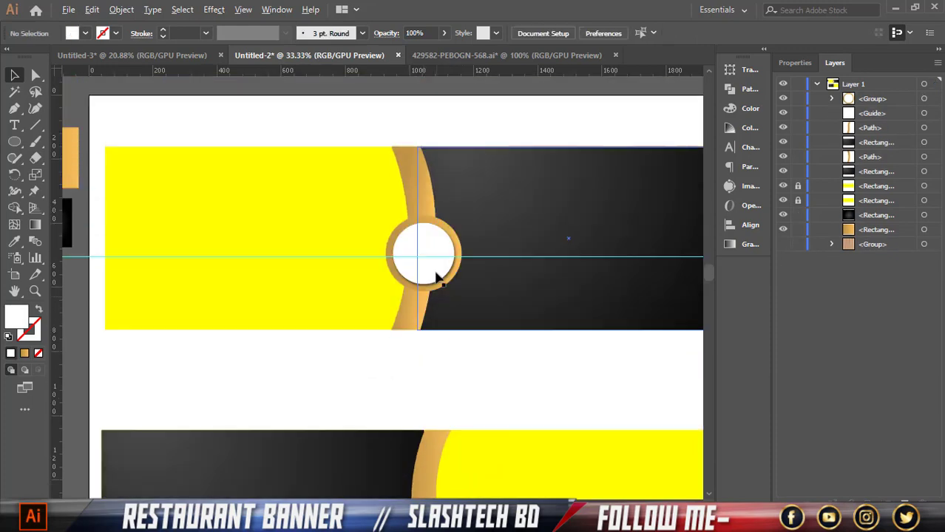
# Ungroup the upper badge and enlarge only its white circle from the center to about 200 px
pyautogui.click(426, 257)
pyautogui.scroll(1, 428, 259)
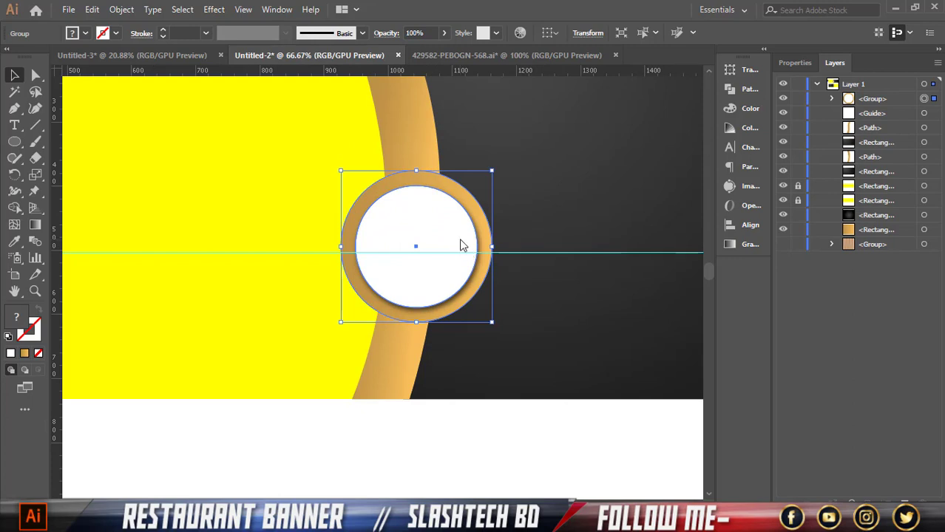
pyautogui.rightClick(460, 245)
pyautogui.click(510, 354)
pyautogui.click(510, 435)
pyautogui.click(437, 275)
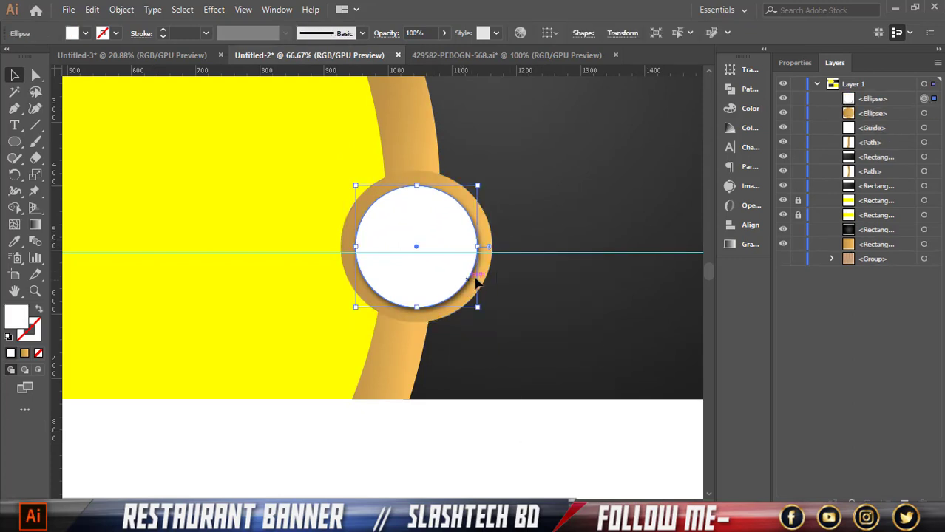
pyautogui.moveTo(480, 251); pyautogui.dragTo(481, 249)
pyautogui.click(463, 414)
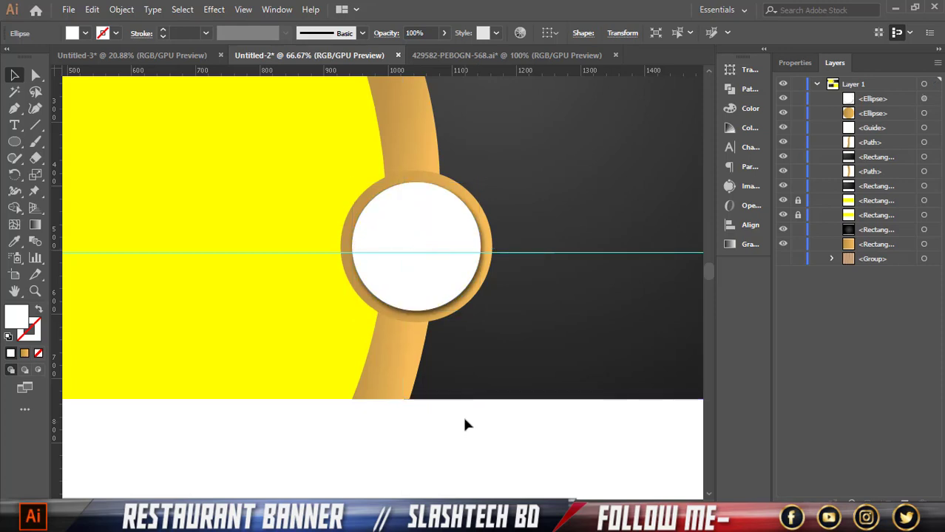
# Try scaling both badge circles up to about 275 px, and return them to about 235 px
pyautogui.click(447, 224)
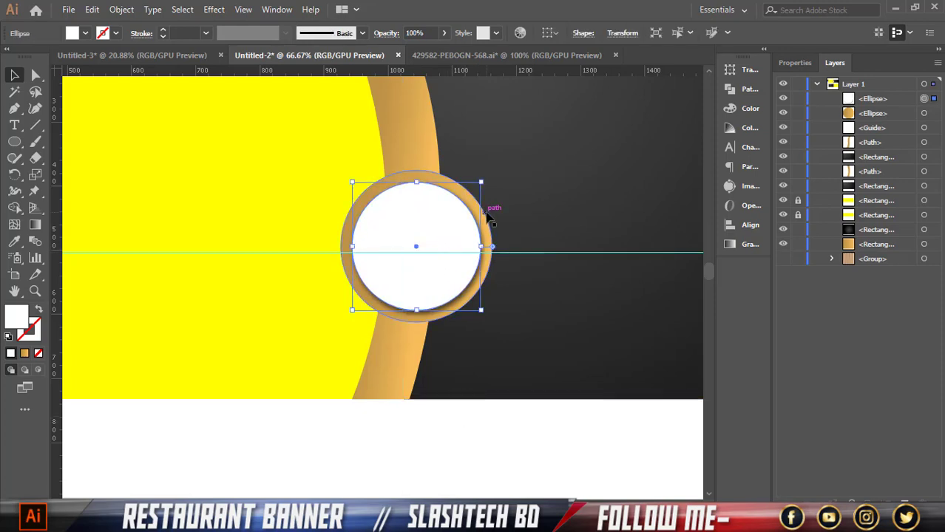
pyautogui.keyDown('shift'); pyautogui.click(486, 221); pyautogui.keyUp('shift')
pyautogui.moveTo(492, 247); pyautogui.dragTo(505, 247)
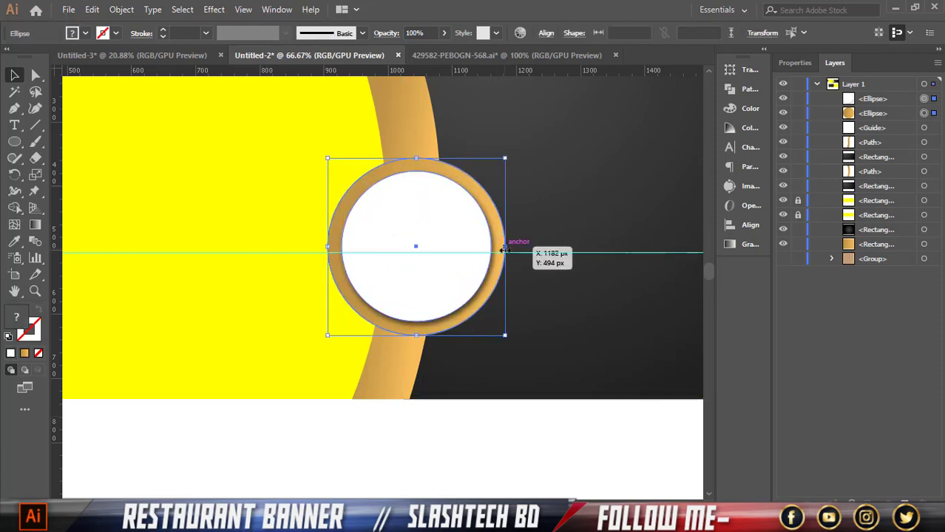
pyautogui.scroll(-1, 481, 251)
pyautogui.scroll(-1, 480, 251)
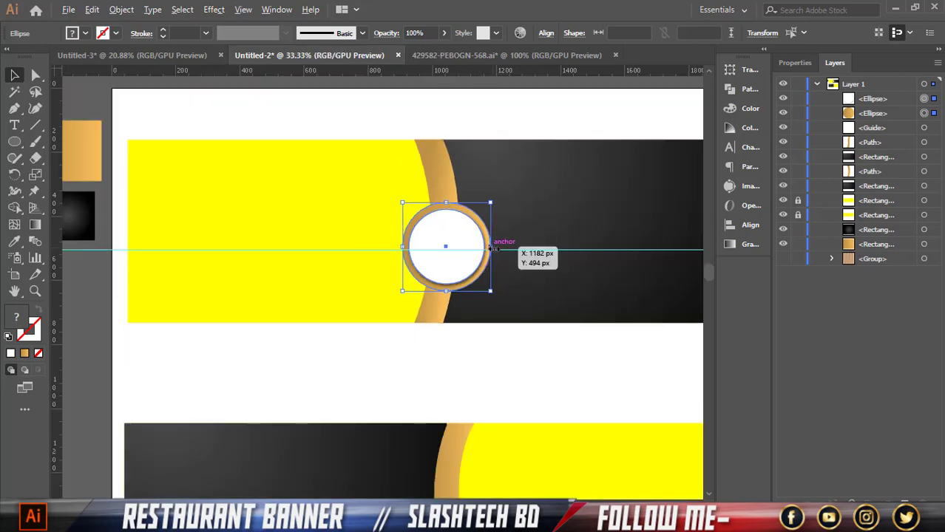
pyautogui.moveTo(492, 246); pyautogui.dragTo(485, 247)
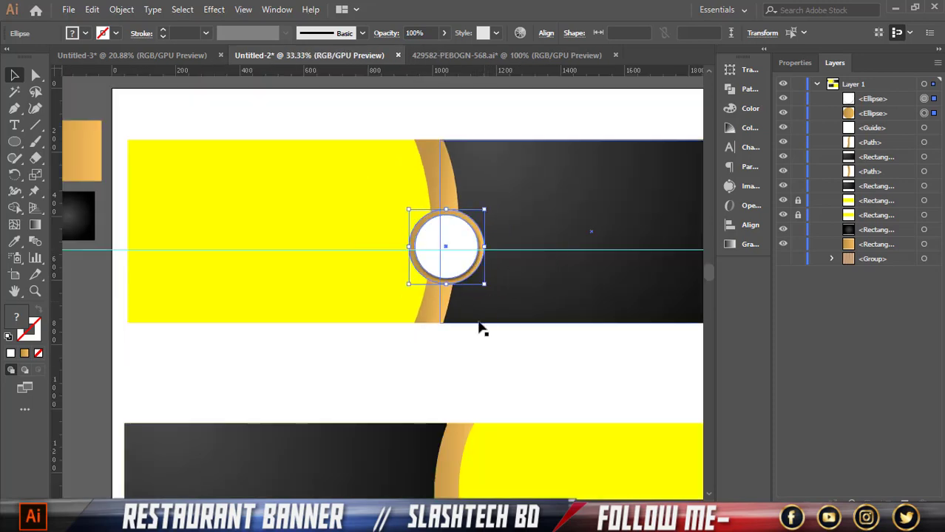
# Copy both badge circles onto the lower curved divider and shrink the copy to about 200 px
pyautogui.scroll(-3, 474, 251)
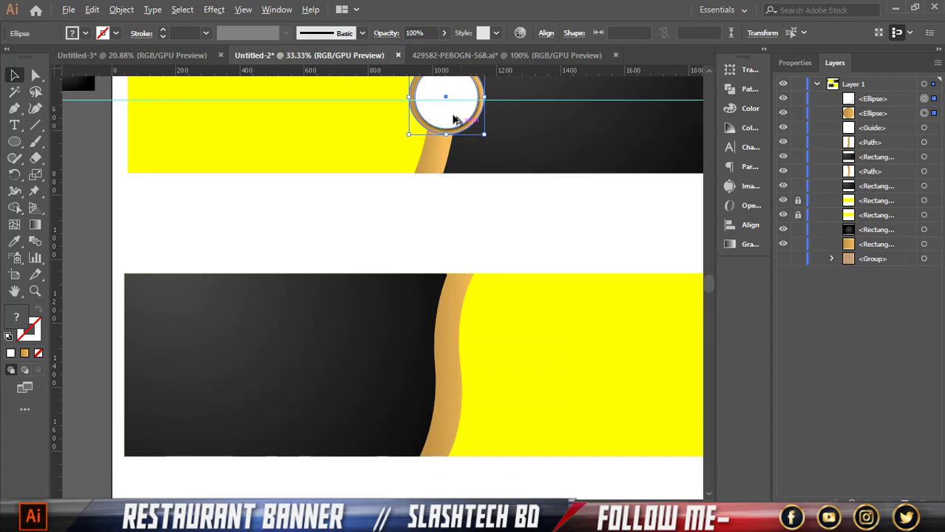
pyautogui.moveTo(455, 119); pyautogui.dragTo(460, 411)
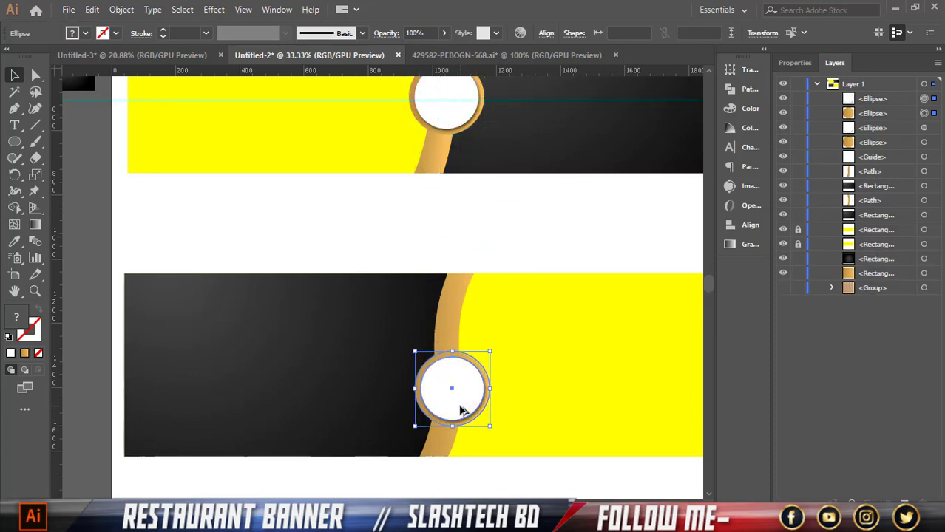
pyautogui.scroll(-1, 466, 374)
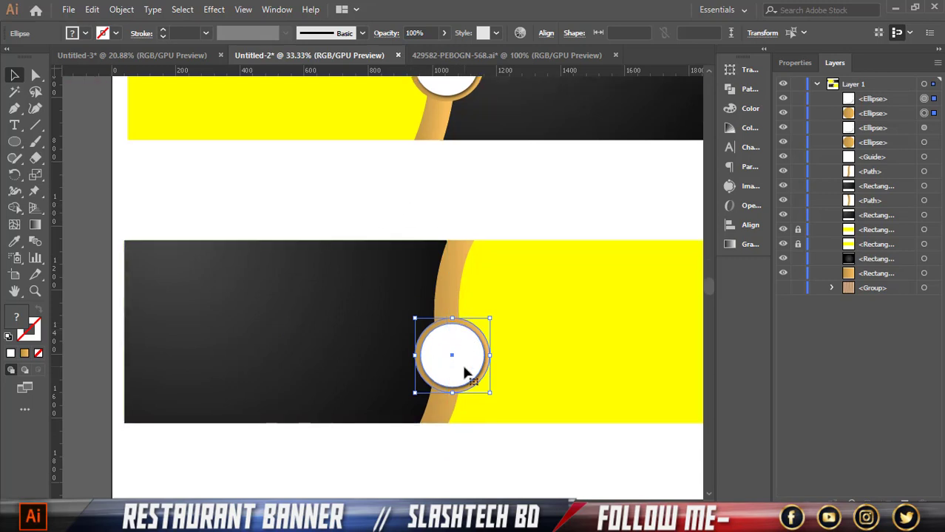
pyautogui.scroll(-1, 466, 374)
pyautogui.moveTo(491, 323); pyautogui.dragTo(459, 340)
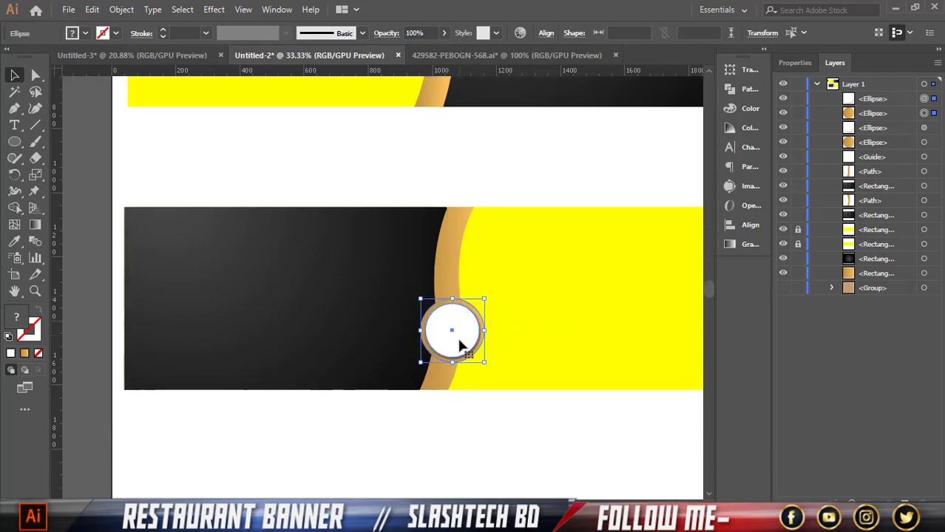
pyautogui.click(459, 416)
# Start a drop shadow in Multiply mode on the upper curved orange divider with its preview turned on
pyautogui.scroll(1, 468, 415)
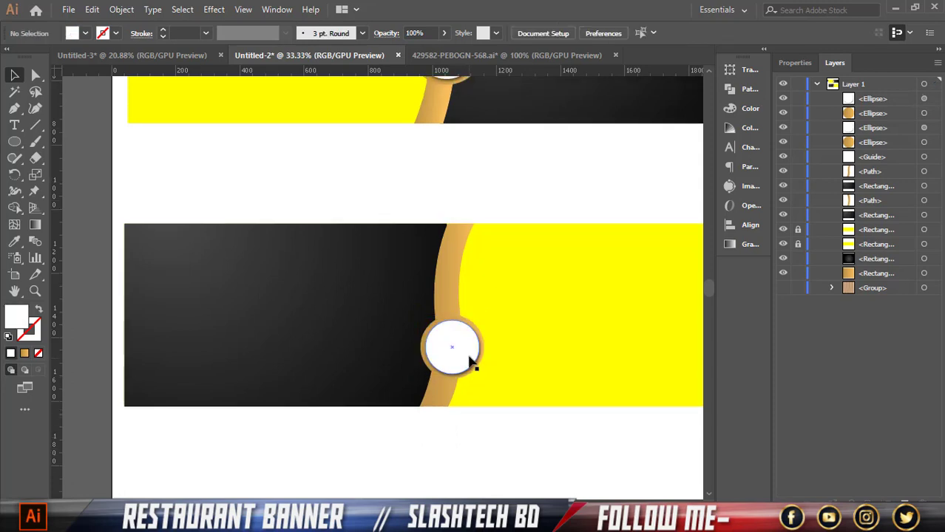
pyautogui.scroll(5, 485, 295)
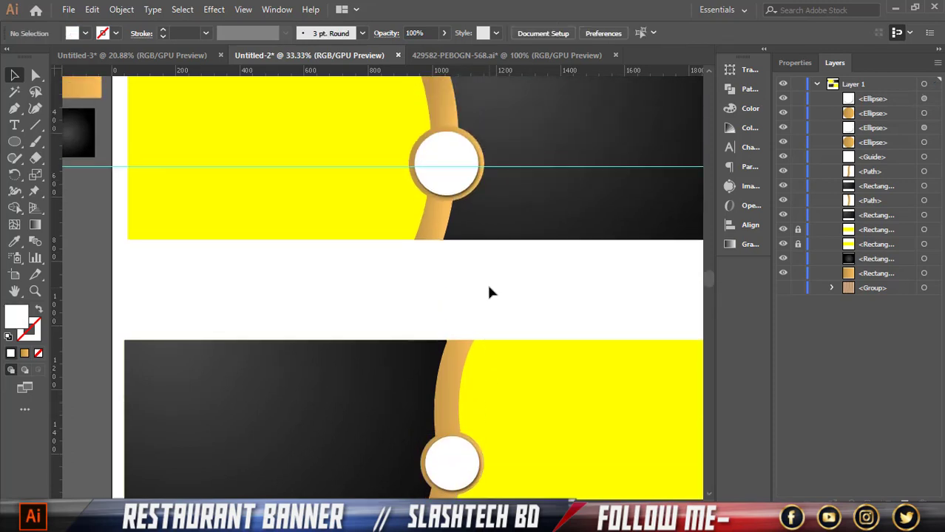
pyautogui.scroll(-3, 489, 290)
pyautogui.scroll(2, 489, 294)
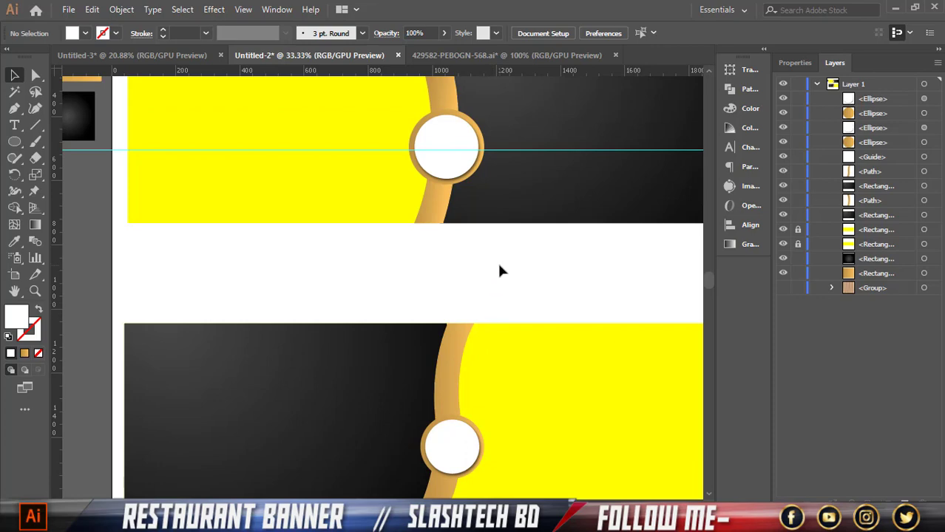
pyautogui.click(436, 211)
pyautogui.scroll(4, 467, 269)
pyautogui.scroll(2, 513, 217)
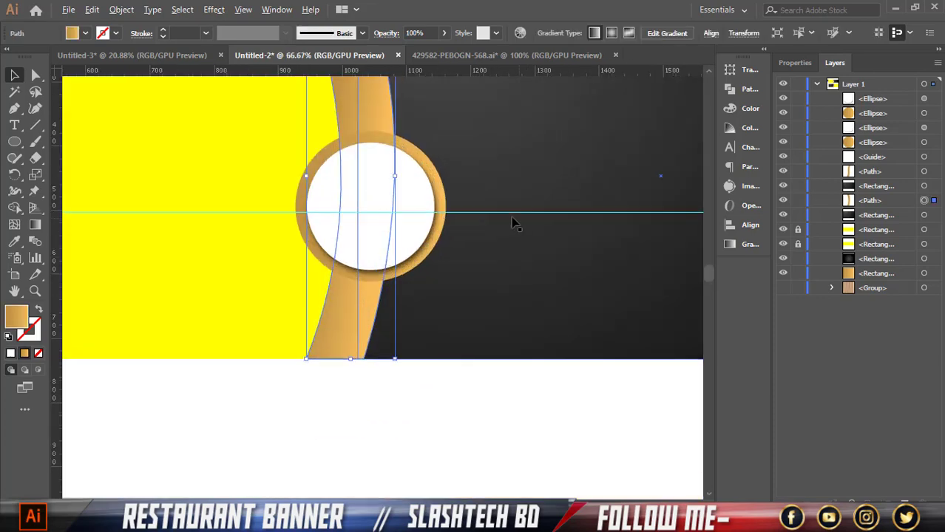
pyautogui.scroll(5, 460, 211)
pyautogui.click(218, 10)
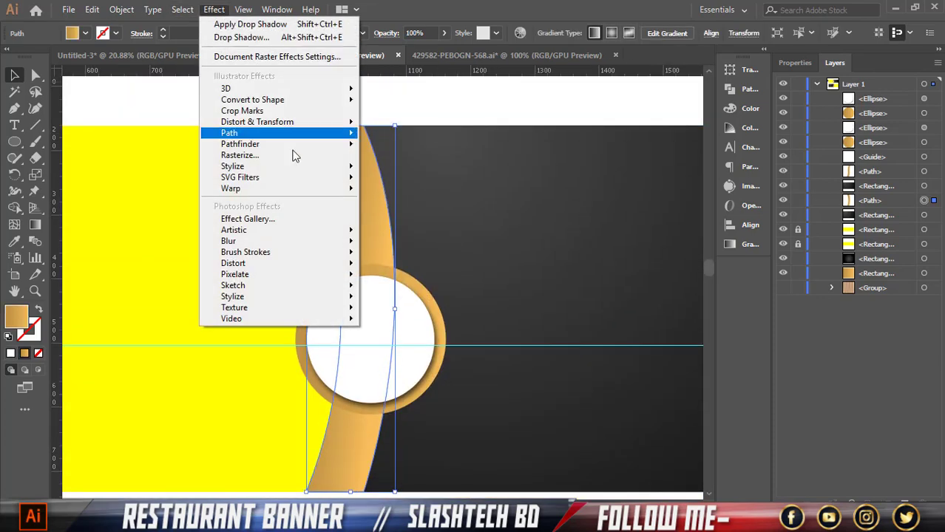
pyautogui.moveTo(276, 167)
pyautogui.click(394, 169)
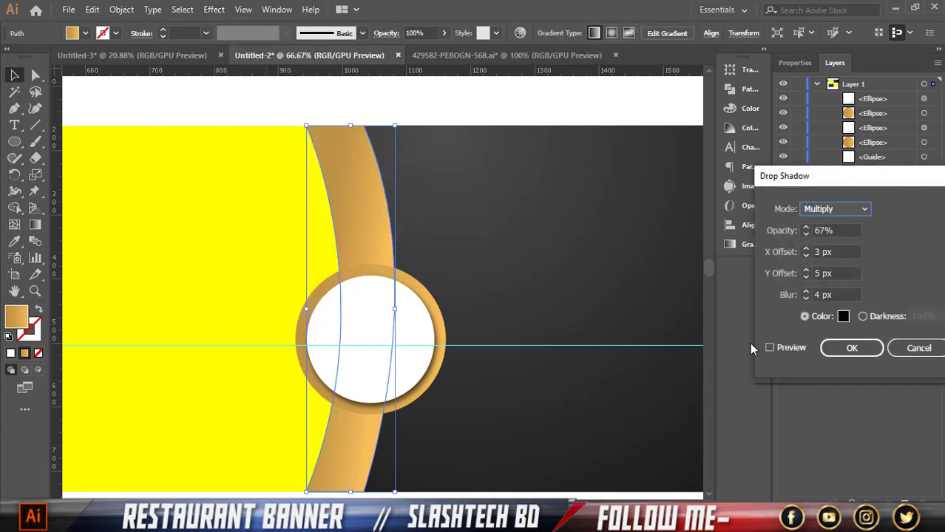
pyautogui.click(775, 348)
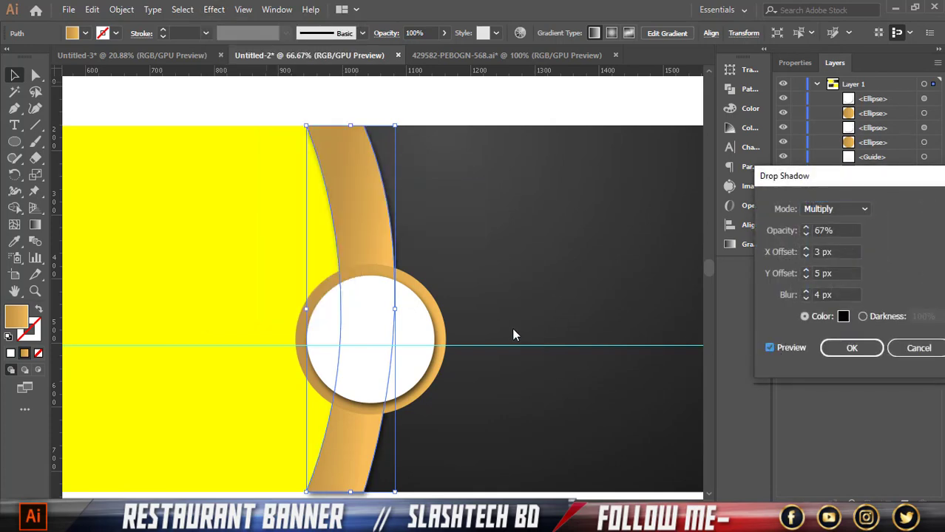
# Set the upper divider's shadow to a 7 px X offset, 1 px Y offset and 5 px blur, and apply it
pyautogui.click(806, 298)
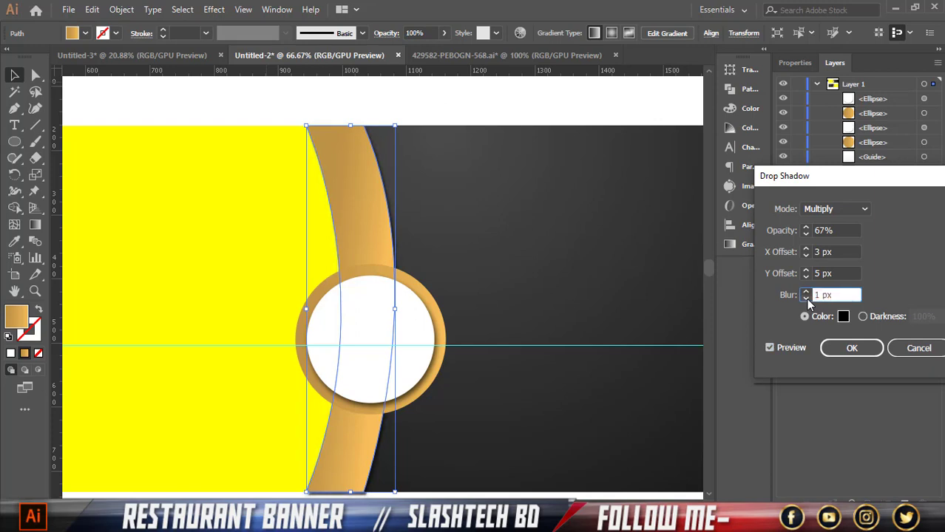
pyautogui.click(806, 293)
pyautogui.click(806, 293)
pyautogui.click(806, 293)
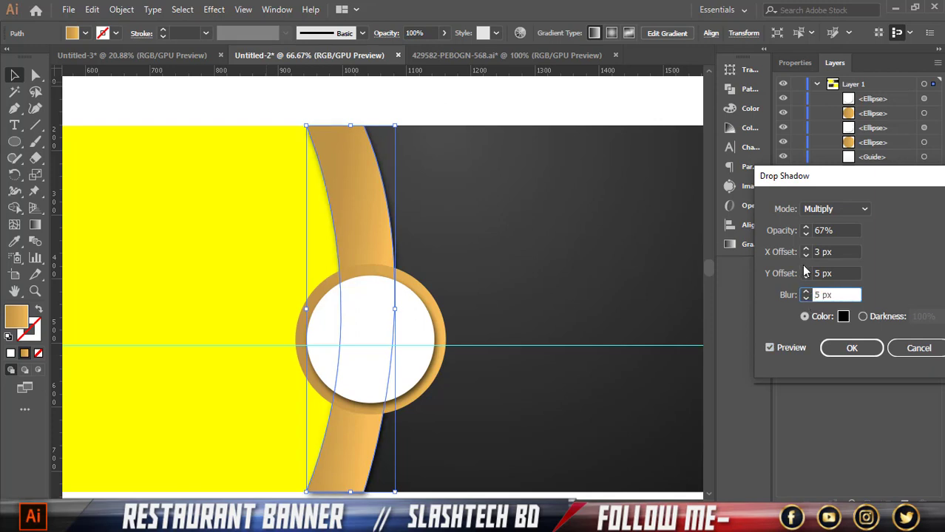
pyautogui.click(806, 277)
pyautogui.click(807, 279)
pyautogui.click(808, 279)
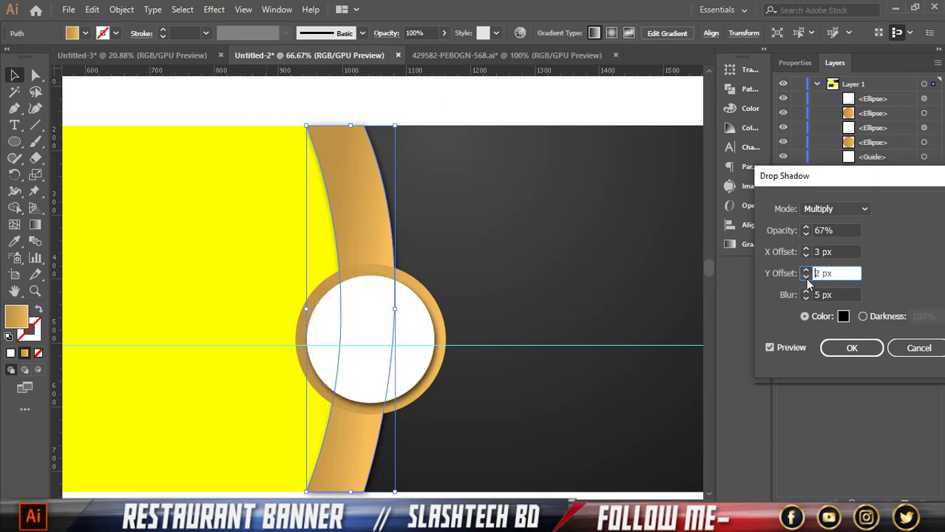
pyautogui.click(807, 279)
pyautogui.click(807, 250)
pyautogui.click(807, 249)
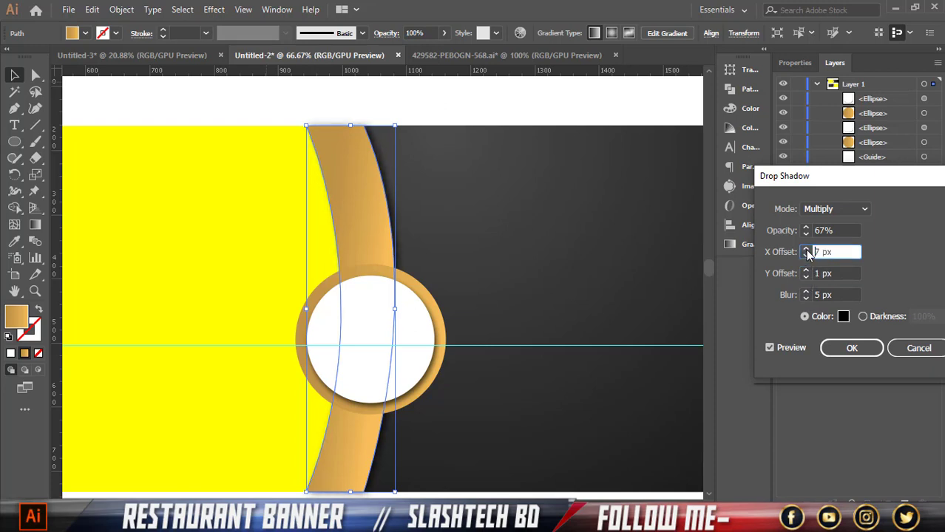
pyautogui.click(834, 351)
pyautogui.click(555, 112)
# Start a Multiply drop shadow on the lower curved orange divider with its preview turned on
pyautogui.hotkey('ctrl', '-')
pyautogui.hotkey('ctrl', '-')
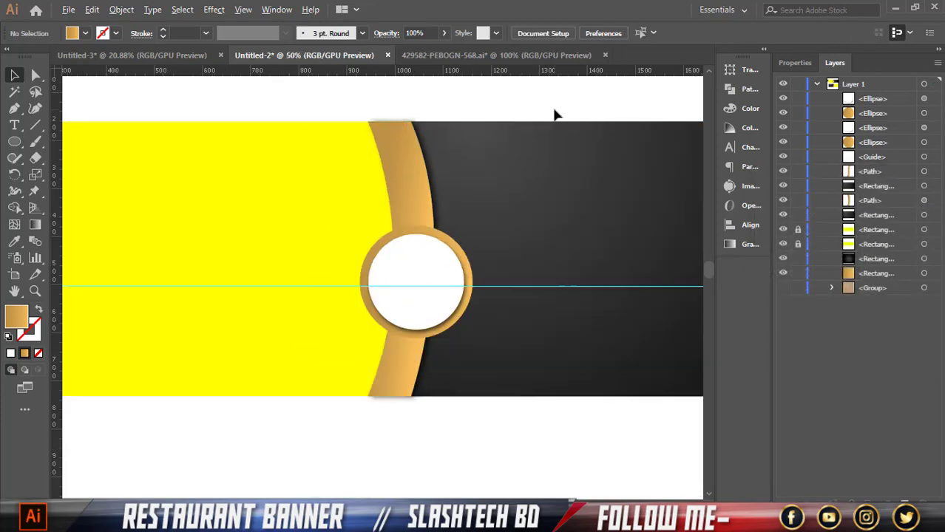
pyautogui.scroll(-1, 556, 121)
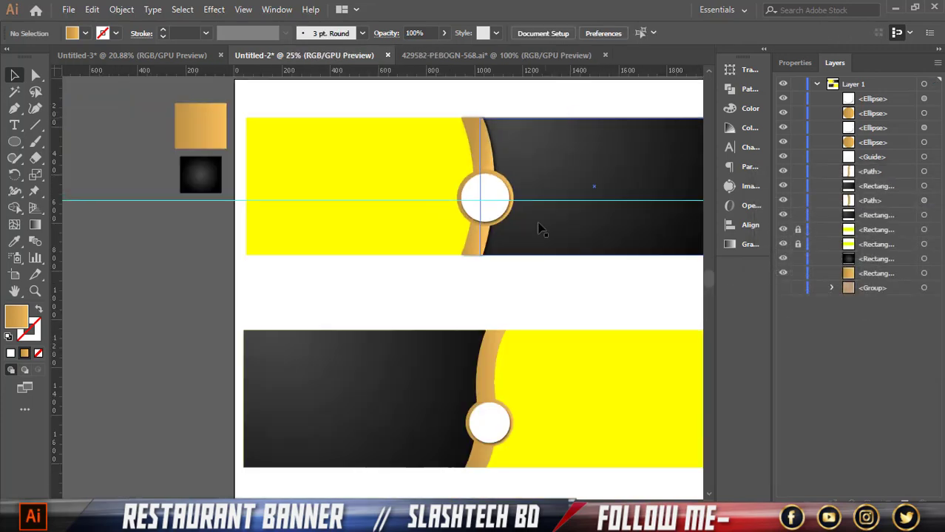
pyautogui.click(484, 384)
pyautogui.scroll(1, 513, 352)
pyautogui.scroll(-2, 422, 217)
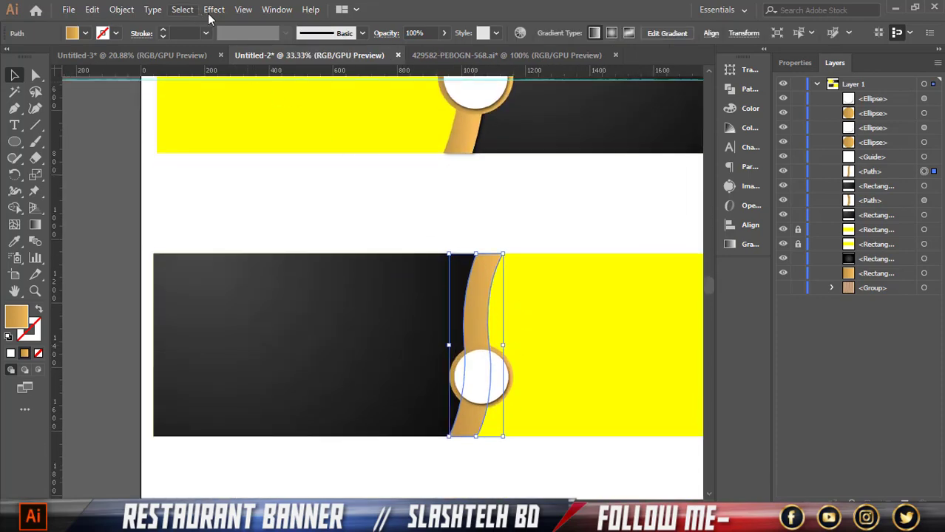
pyautogui.scroll(2, 579, 337)
pyautogui.scroll(-1, 549, 336)
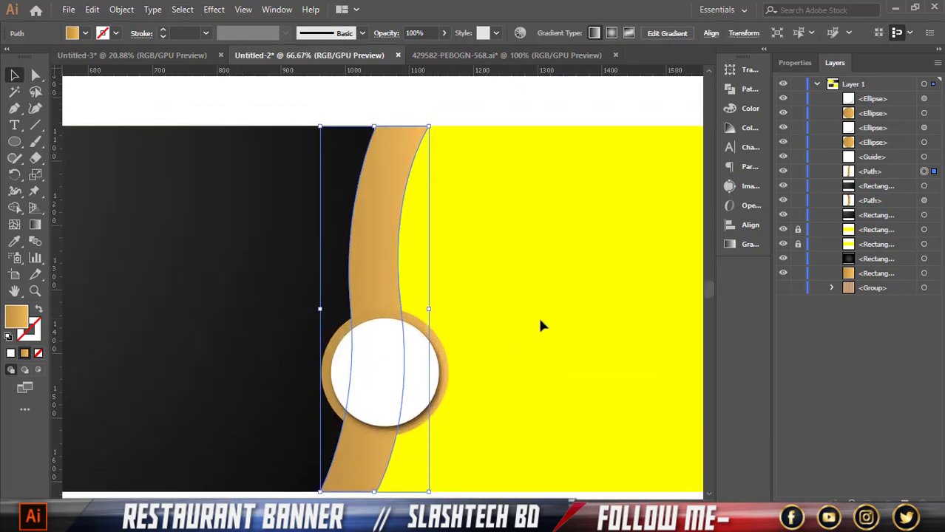
pyautogui.click(214, 9)
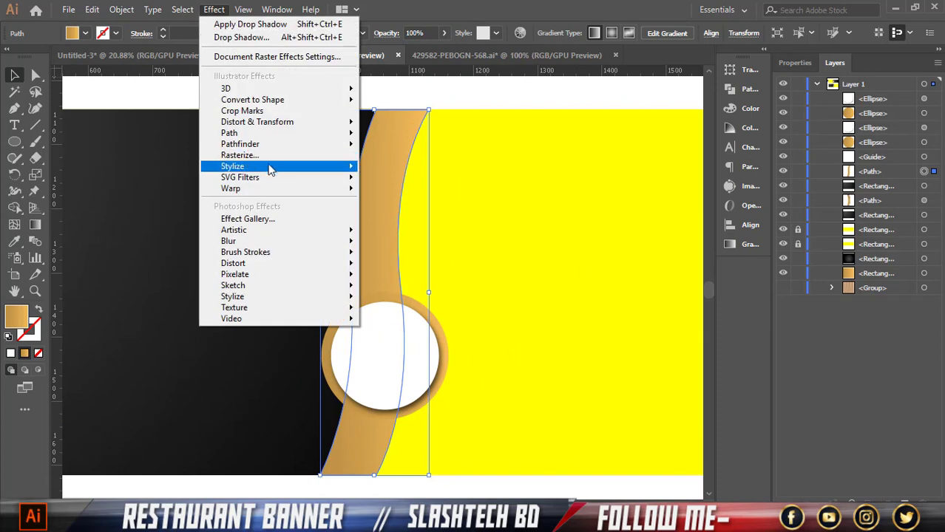
pyautogui.moveTo(264, 166)
pyautogui.click(385, 170)
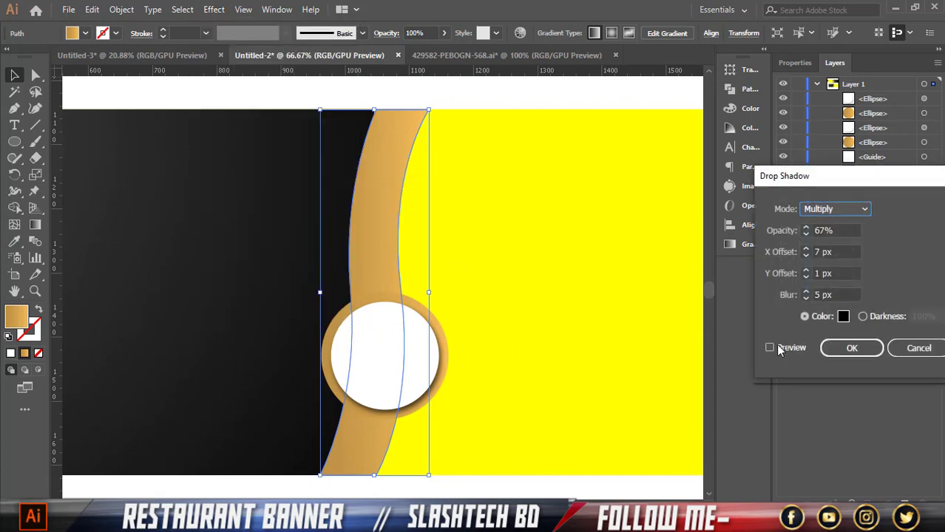
pyautogui.click(776, 349)
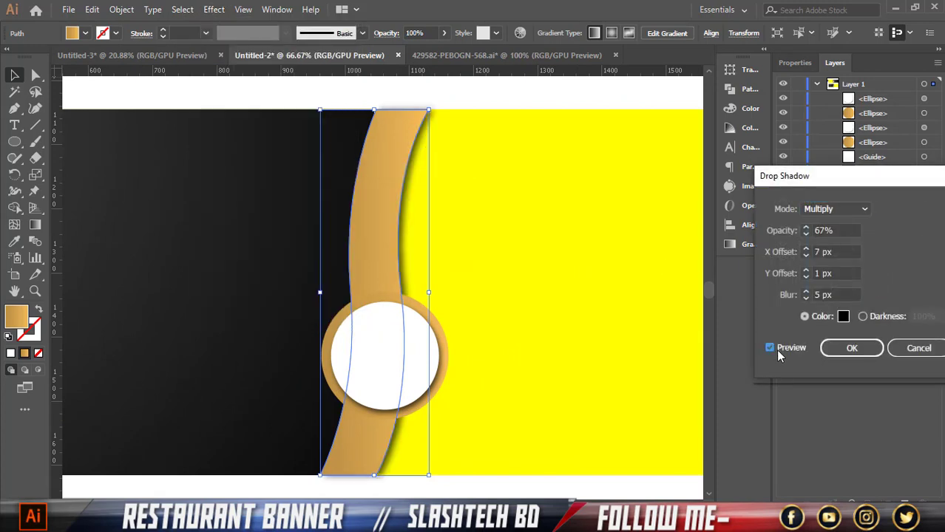
# Set the X offset of the lower divider's shadow to -13 px so it falls on the dark panel
pyautogui.click(807, 255)
pyautogui.click(807, 256)
pyautogui.click(807, 255)
pyautogui.click(806, 255)
pyautogui.click(807, 255)
pyautogui.click(807, 255)
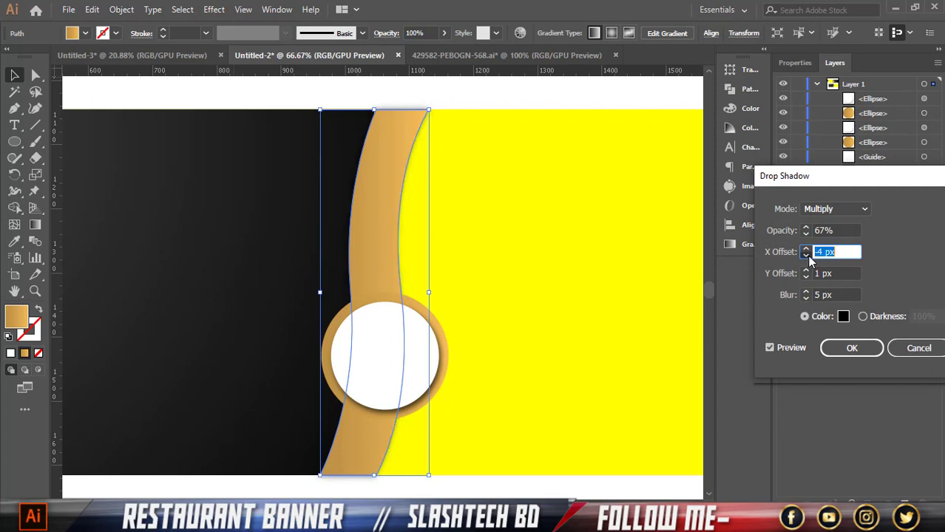
pyautogui.click(807, 255)
pyautogui.click(807, 255)
pyautogui.click(806, 255)
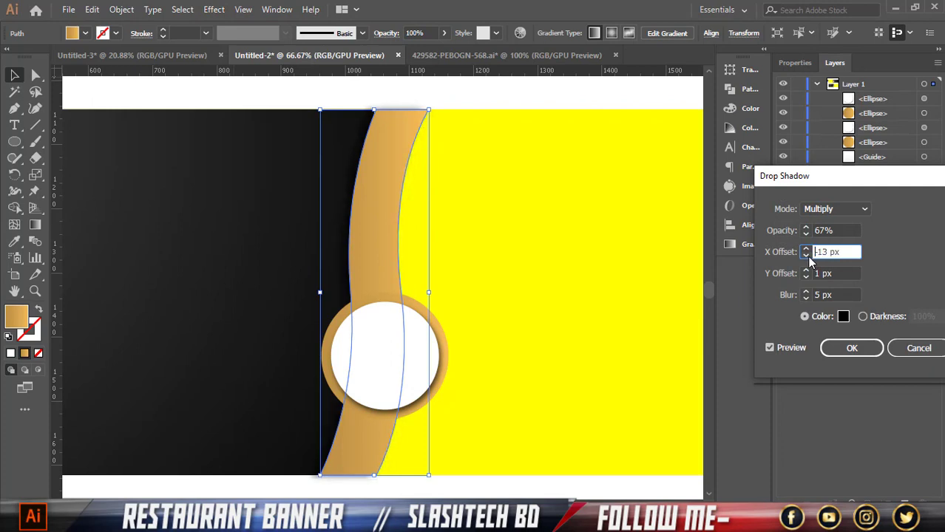
# Lower the lower divider's shadow opacity to 53%, adjust its blur, and apply the effect
pyautogui.click(806, 236)
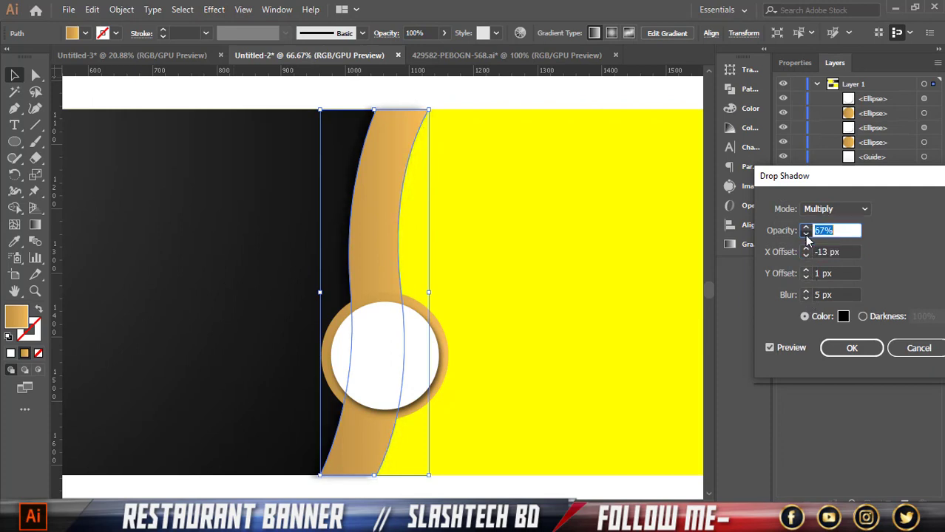
pyautogui.click(807, 235)
pyautogui.click(807, 234)
pyautogui.click(807, 234)
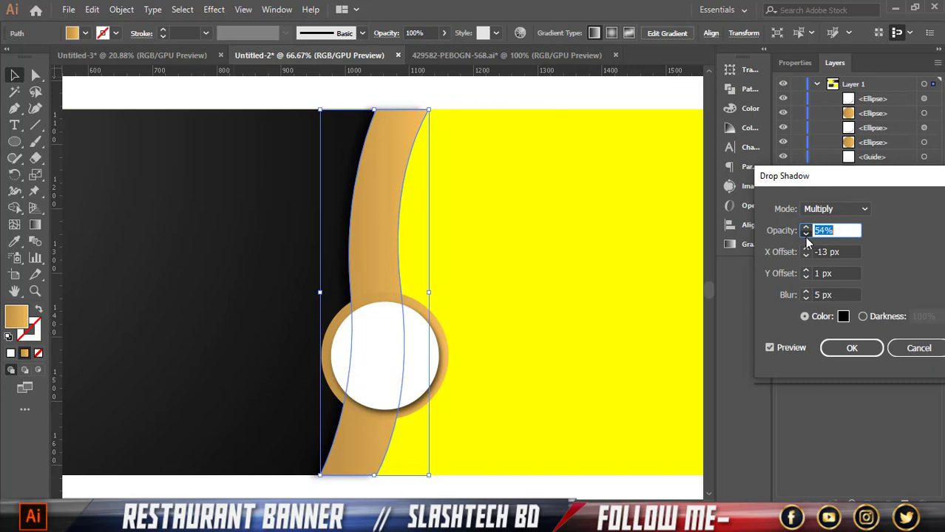
pyautogui.click(807, 298)
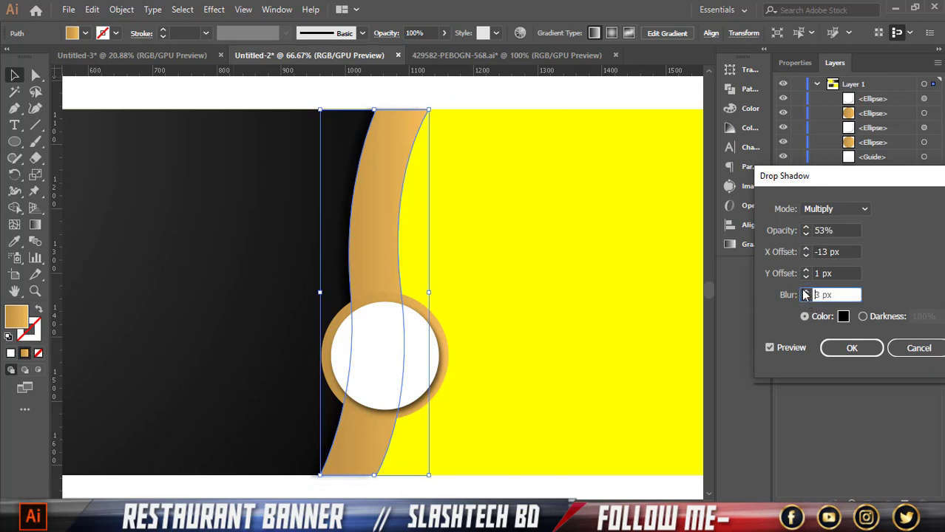
pyautogui.click(806, 291)
pyautogui.click(806, 291)
pyautogui.click(827, 356)
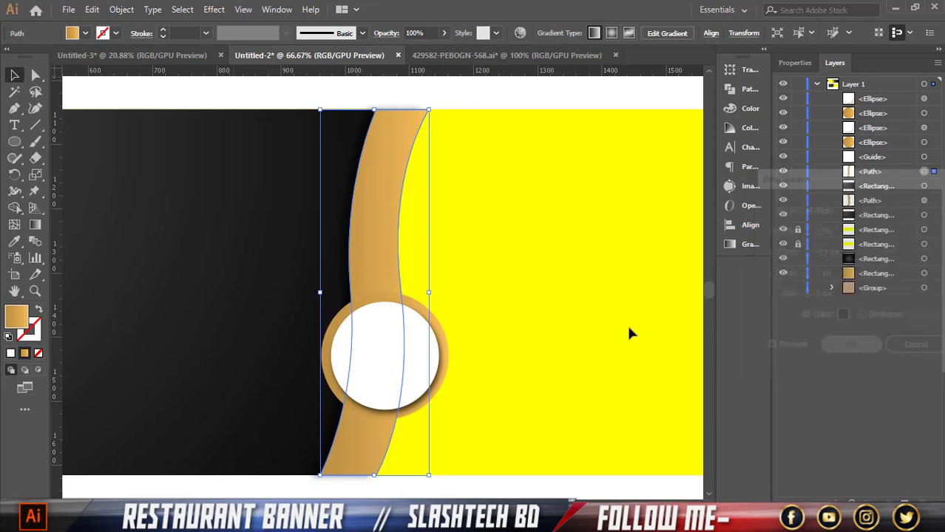
pyautogui.click(618, 312)
# Redirect the lower badge ring's linear gradient diagonally from its upper-left edge to the badge center
pyautogui.scroll(-2, 618, 309)
pyautogui.scroll(-1, 459, 392)
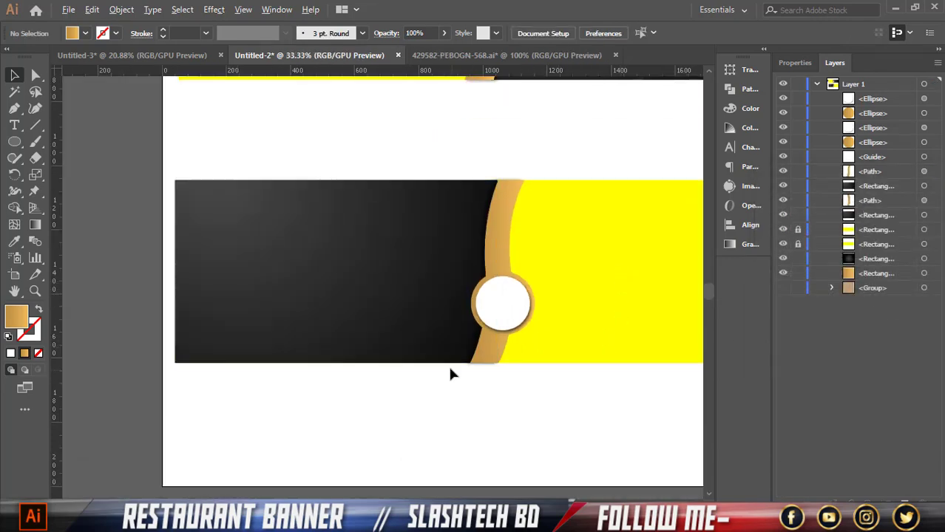
pyautogui.scroll(-1, 449, 374)
pyautogui.scroll(2, 517, 399)
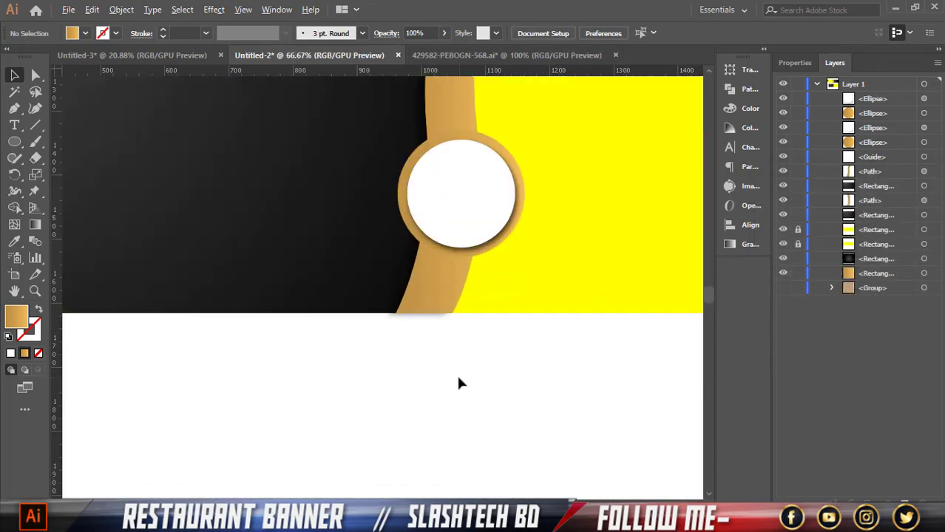
pyautogui.click(478, 261)
pyautogui.click(577, 405)
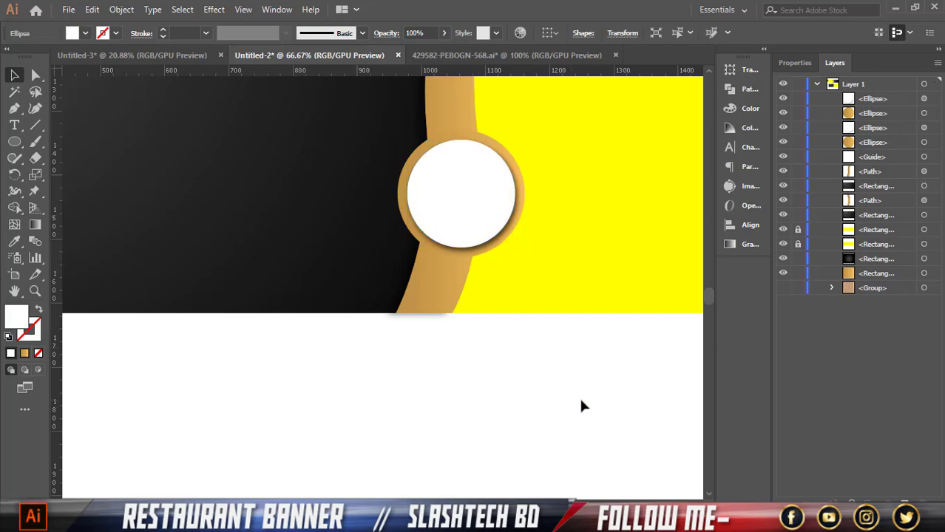
pyautogui.scroll(1, 579, 399)
pyautogui.click(520, 201)
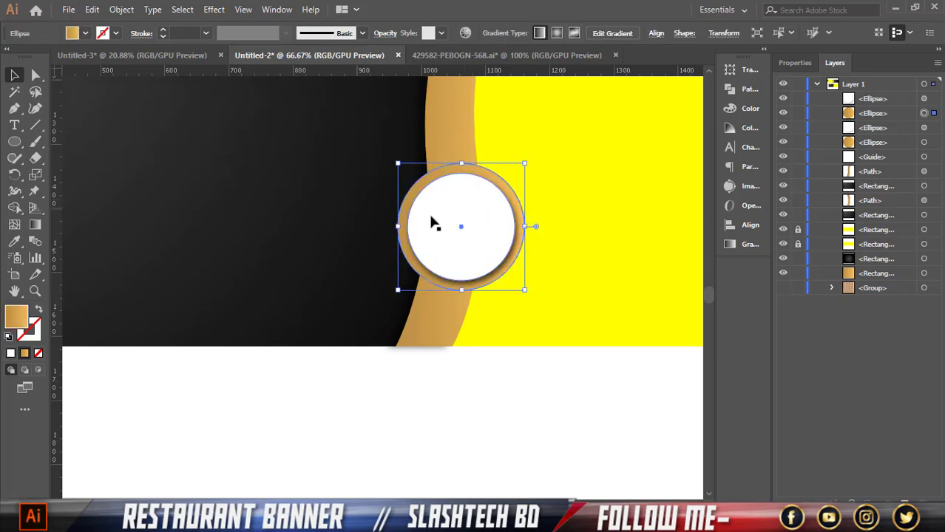
pyautogui.press('g')
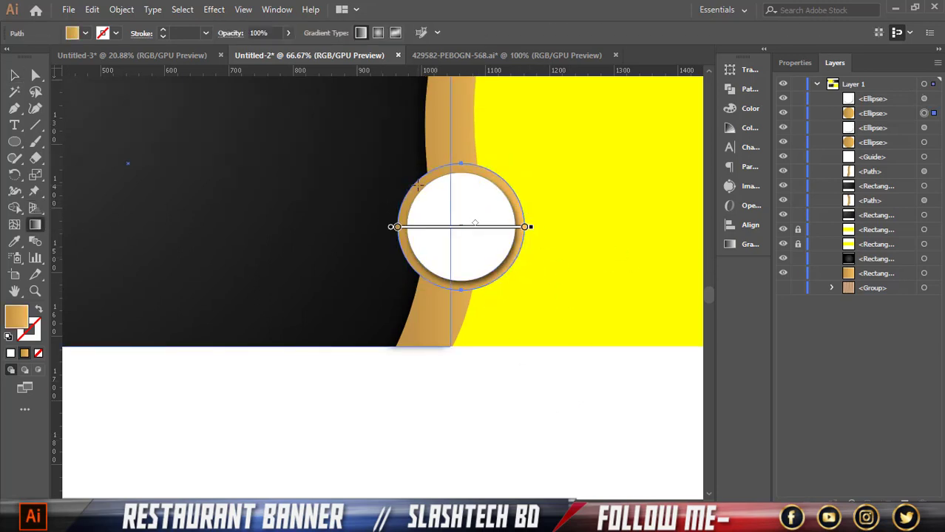
pyautogui.moveTo(418, 183)
pyautogui.mouseDown()
pyautogui.moveTo(473, 248)
pyautogui.moveTo(450, 218)
pyautogui.moveTo(463, 229)
pyautogui.mouseUp()
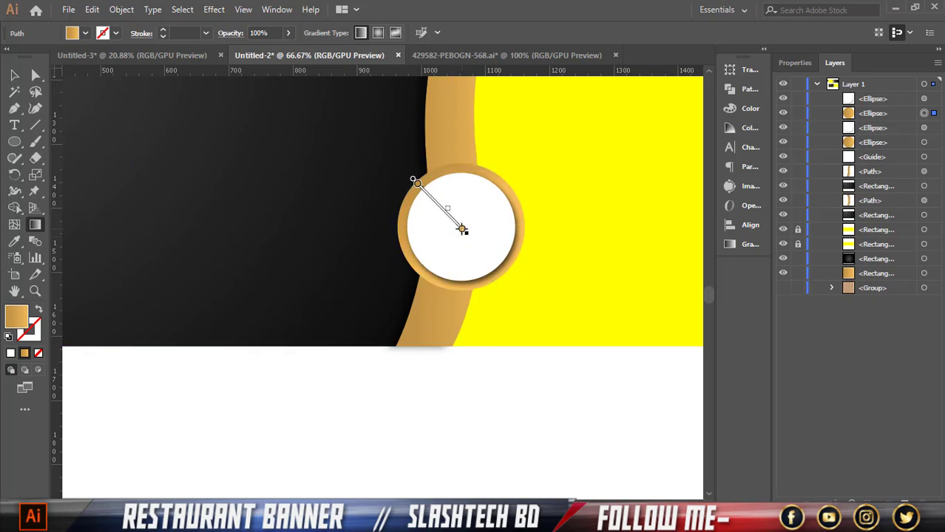
# Shift the midpoint of the lower badge ring's gradient closer to the badge center and deselect the ring
pyautogui.click(443, 207)
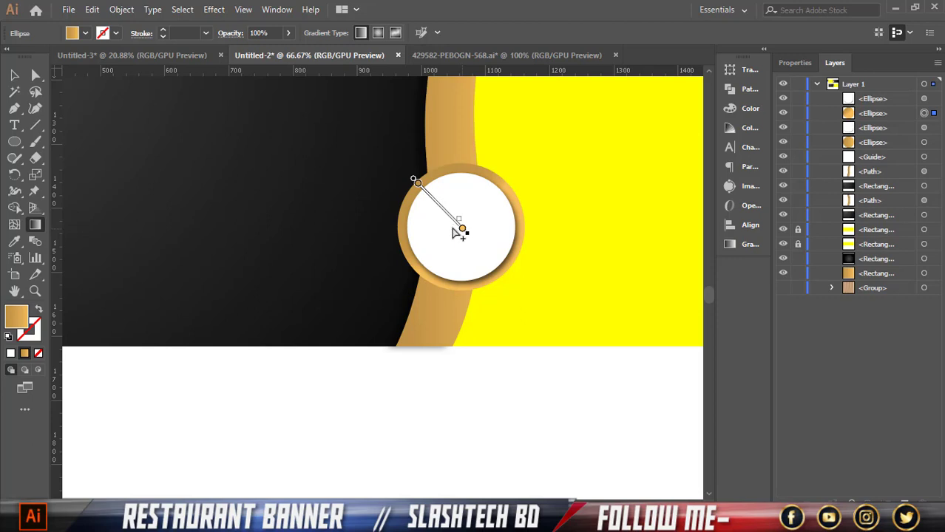
pyautogui.click(452, 222)
pyautogui.click(14, 75)
pyautogui.click(498, 411)
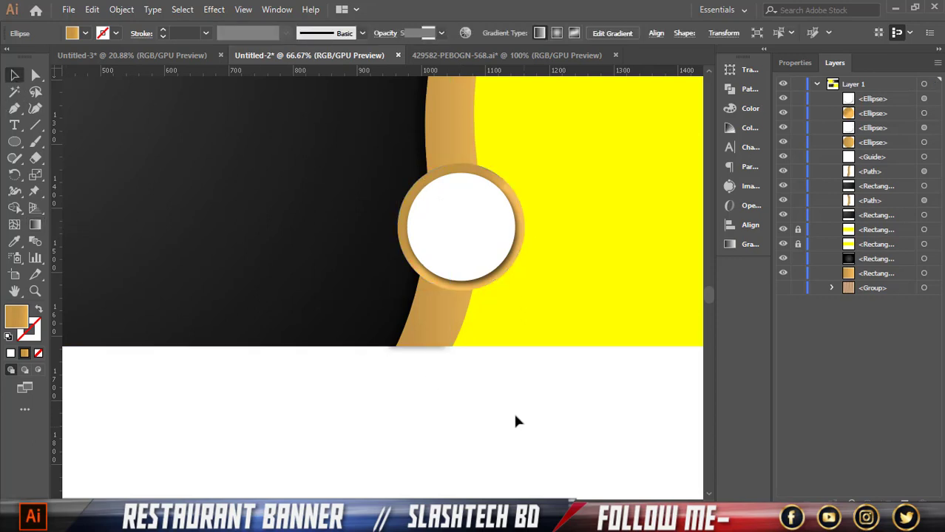
# Examine the divider shadows and badges on the upper and lower banner sections
pyautogui.scroll(-1, 499, 393)
pyautogui.scroll(2, 517, 385)
pyautogui.scroll(5, 536, 386)
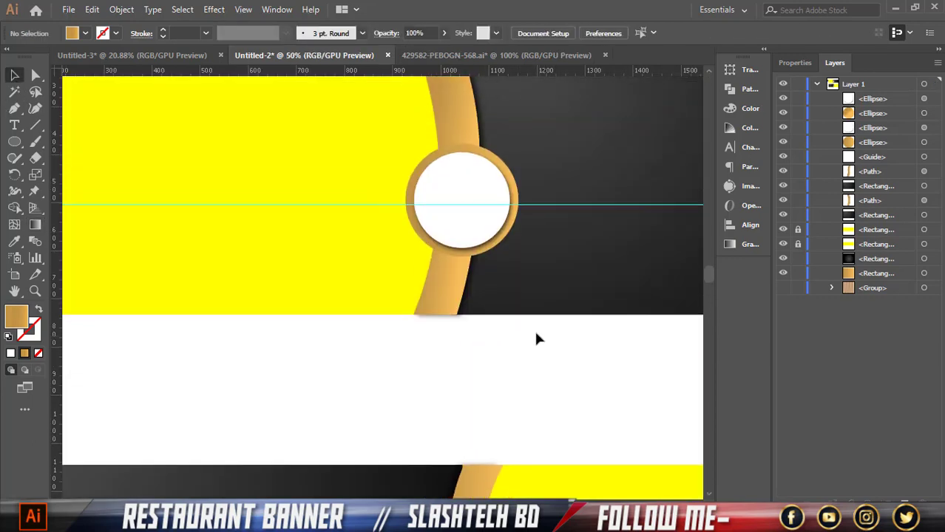
pyautogui.scroll(-1, 500, 325)
pyautogui.scroll(-4, 491, 337)
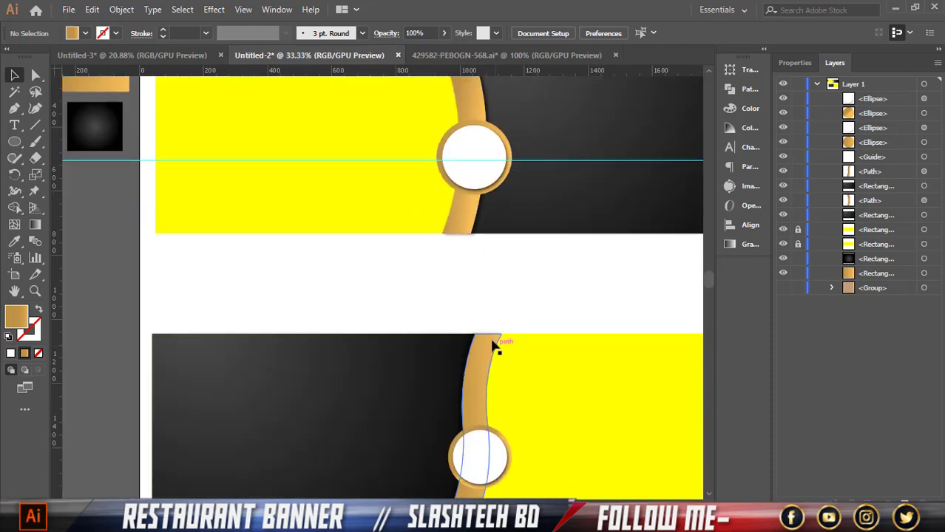
pyautogui.scroll(-1, 511, 436)
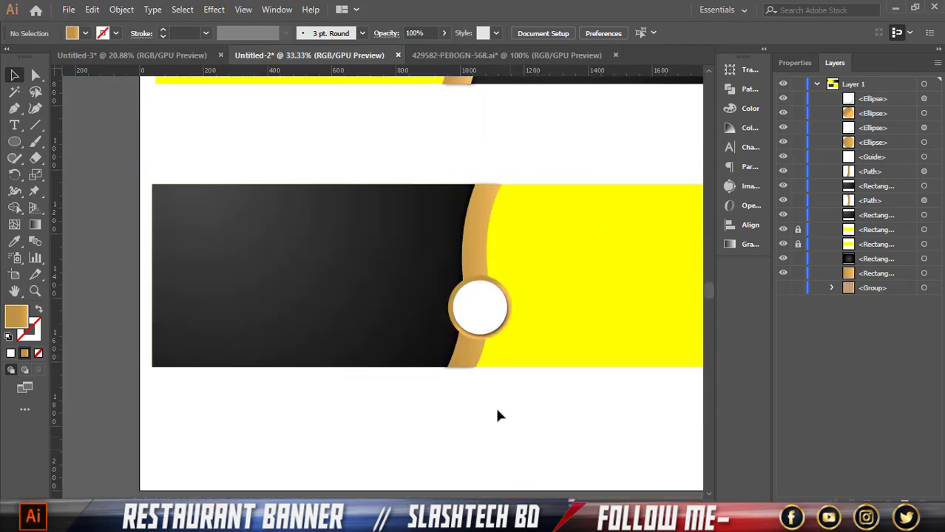
pyautogui.scroll(-1, 418, 357)
pyautogui.scroll(-1, 418, 352)
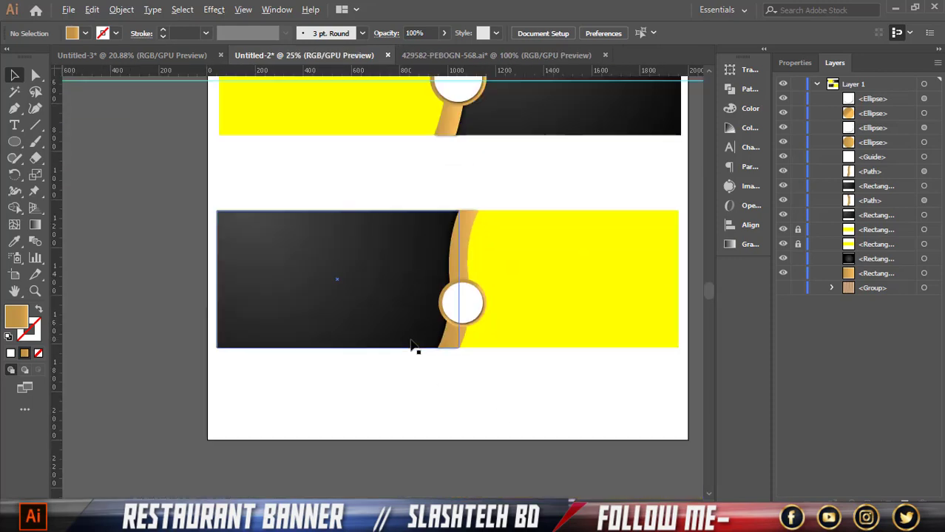
pyautogui.scroll(3, 439, 349)
pyautogui.scroll(2, 342, 452)
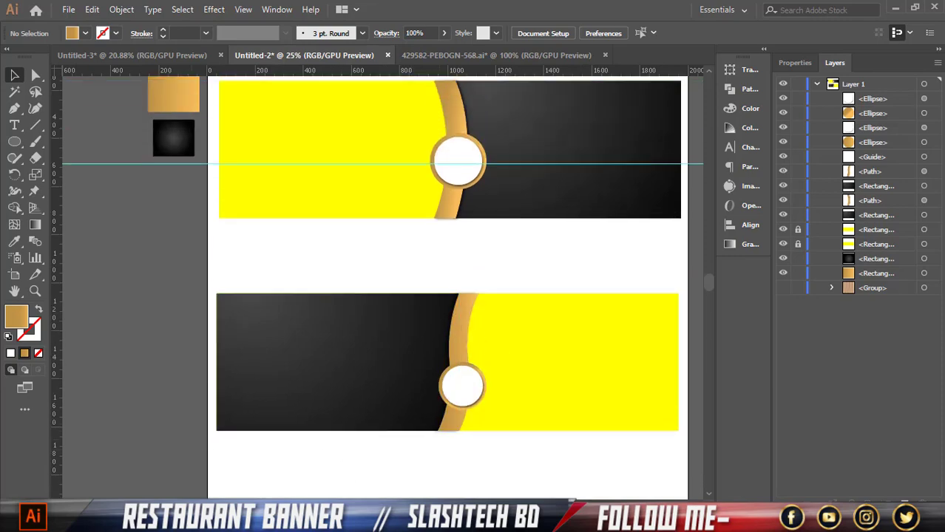
# Switch to File Explorer and place the appetizer-close-up-cuisine-434258 photo from Downloads into the banner document
pyautogui.click(159, 521)
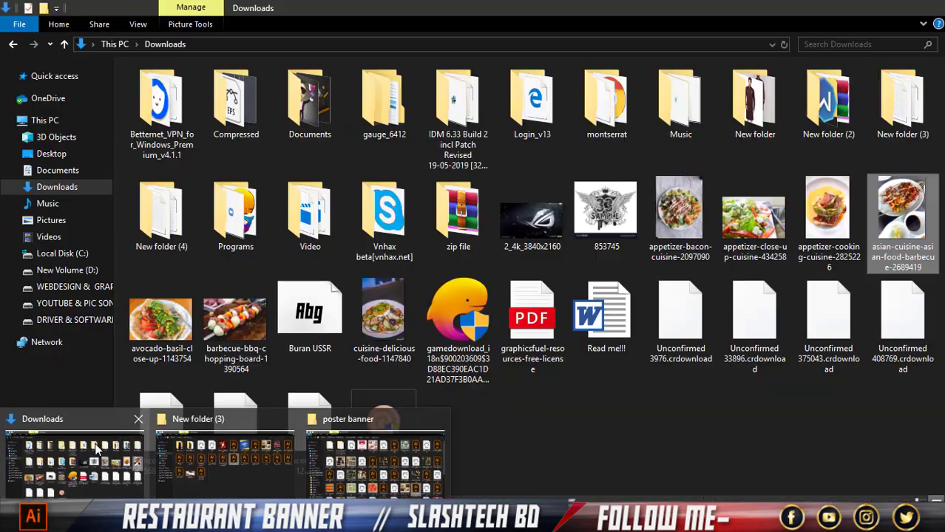
pyautogui.click(74, 462)
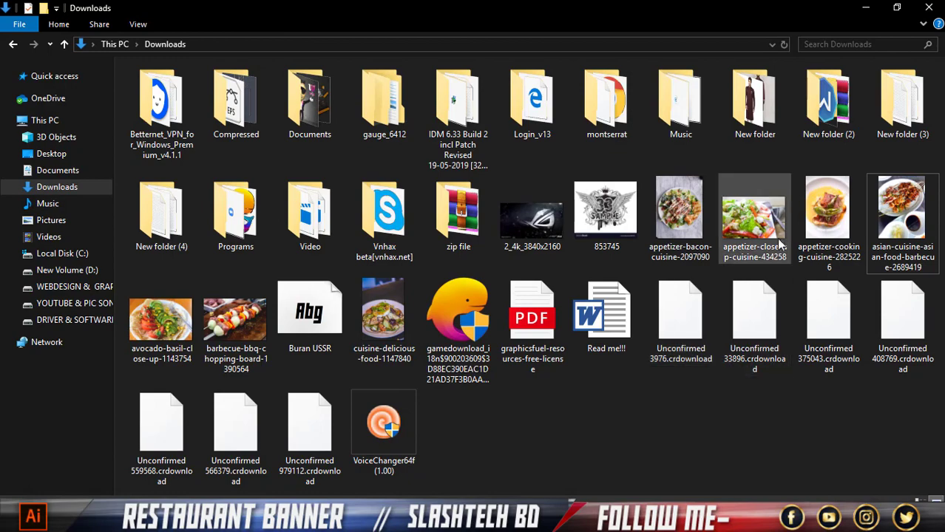
pyautogui.moveTo(772, 233); pyautogui.dragTo(442, 273)
# Scale the placed salad photo down proportionally around its center to about 1450 px wide and deselect it
pyautogui.scroll(-3, 442, 266)
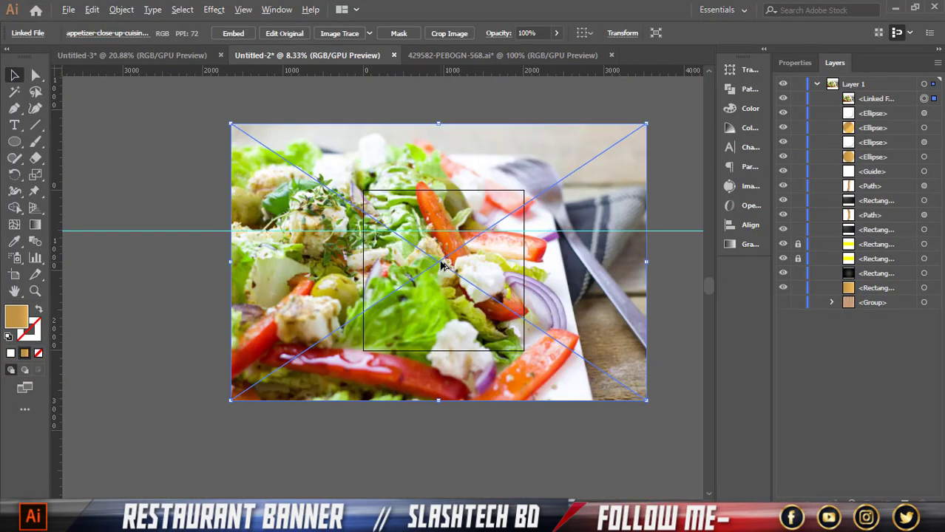
pyautogui.moveTo(645, 260); pyautogui.dragTo(497, 261)
pyautogui.scroll(3, 438, 272)
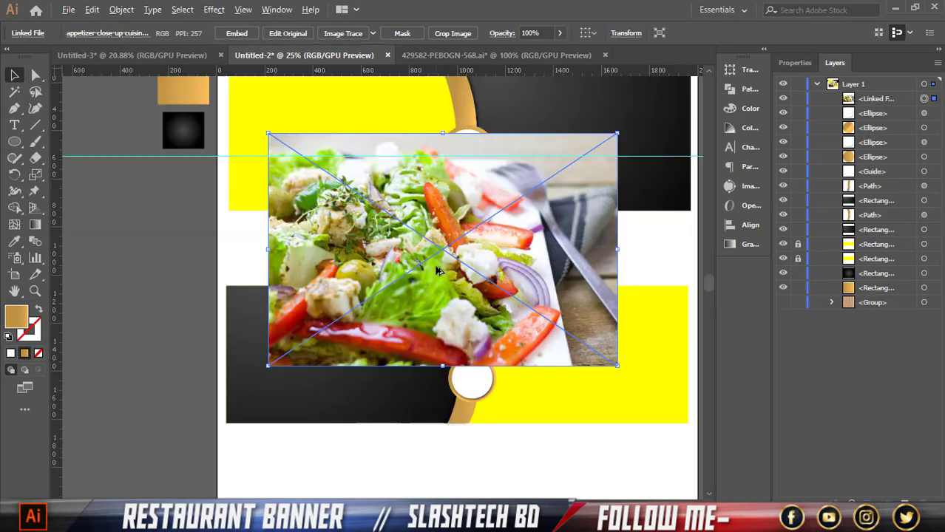
pyautogui.click(107, 246)
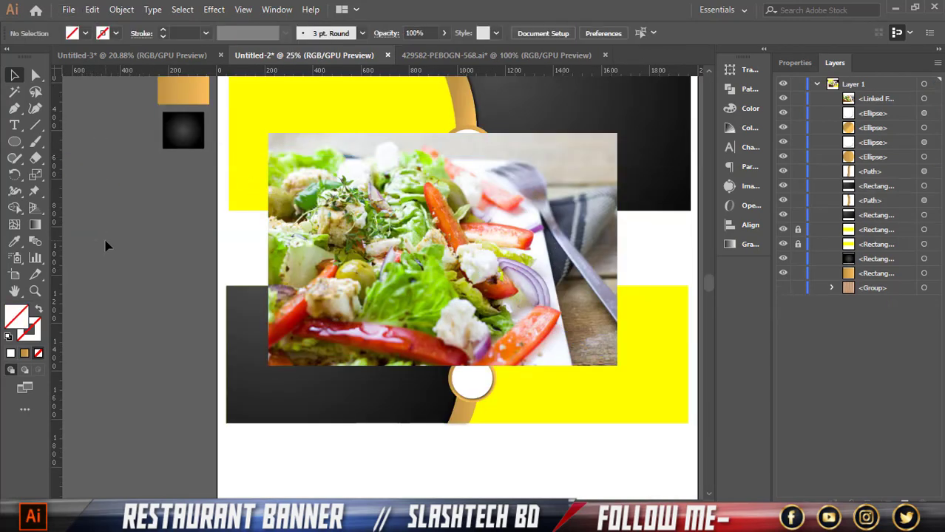
# Move the salad photo down off the upper banner section and shift the orange and black gradient swatches farther from the artboard
pyautogui.moveTo(372, 247); pyautogui.dragTo(273, 278)
pyautogui.scroll(3, 274, 277)
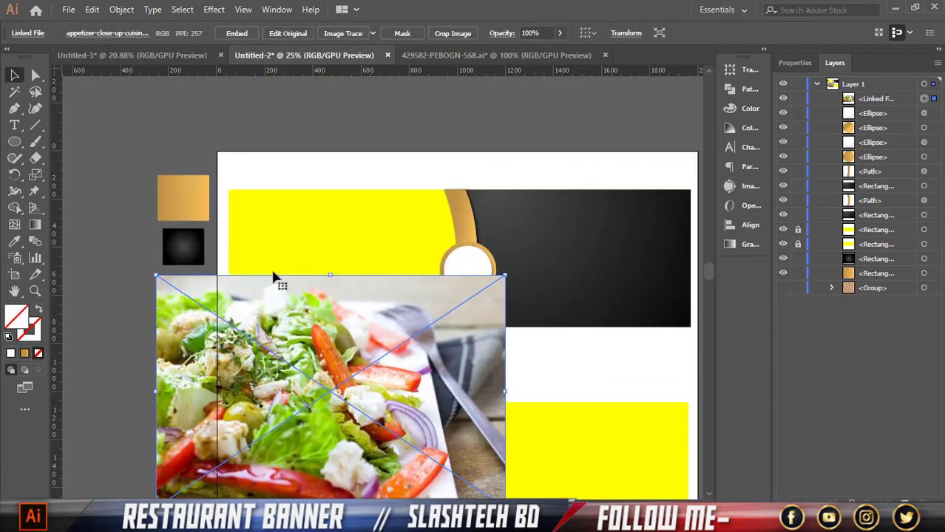
pyautogui.moveTo(179, 248); pyautogui.dragTo(179, 250)
pyautogui.moveTo(176, 210); pyautogui.dragTo(115, 134)
pyautogui.moveTo(295, 349); pyautogui.dragTo(325, 293)
pyautogui.moveTo(423, 319); pyautogui.dragTo(429, 417)
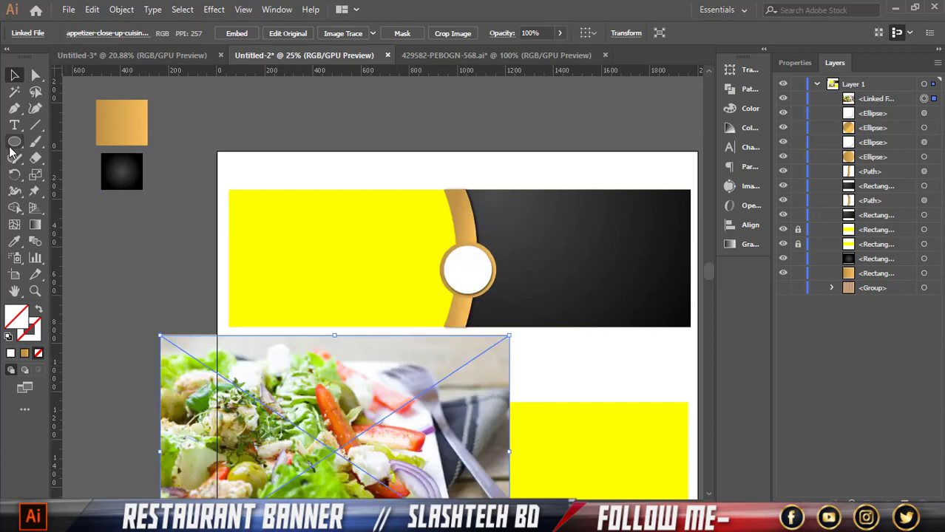
# Draw a rectangle over the upper banner's yellow area, extending under the badge, fill it white and deselect it
pyautogui.moveTo(14, 141); pyautogui.dragTo(68, 141)
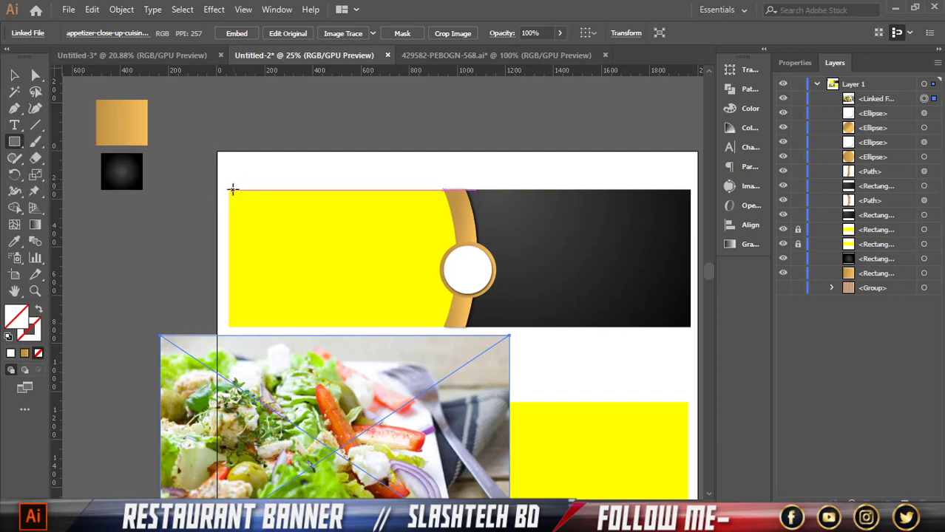
pyautogui.moveTo(230, 190)
pyautogui.mouseDown()
pyautogui.moveTo(330, 281)
pyautogui.moveTo(396, 322)
pyautogui.moveTo(467, 326)
pyautogui.mouseUp()
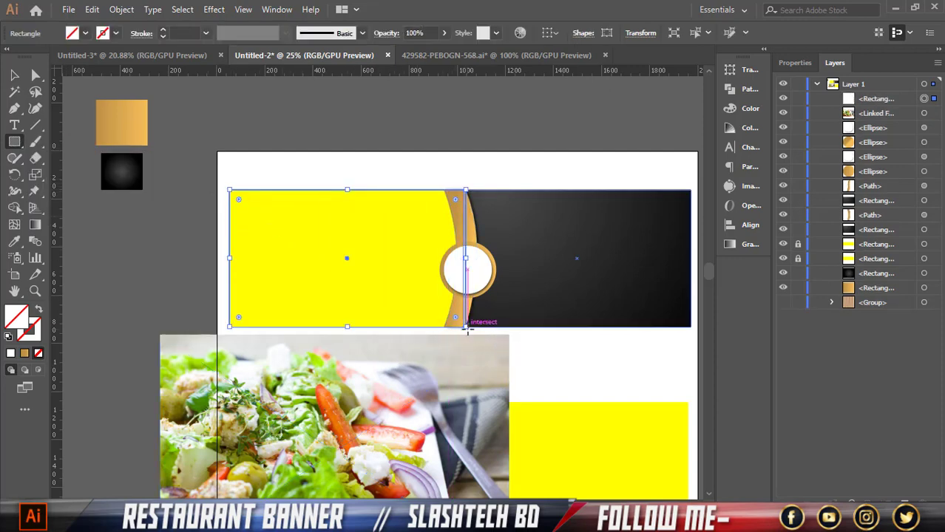
pyautogui.click(14, 74)
pyautogui.click(81, 35)
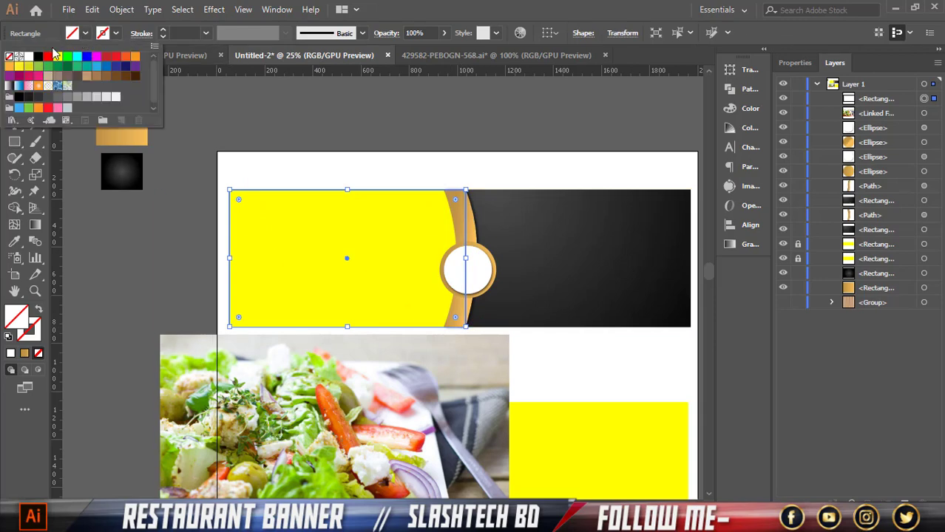
pyautogui.click(28, 57)
pyautogui.click(258, 96)
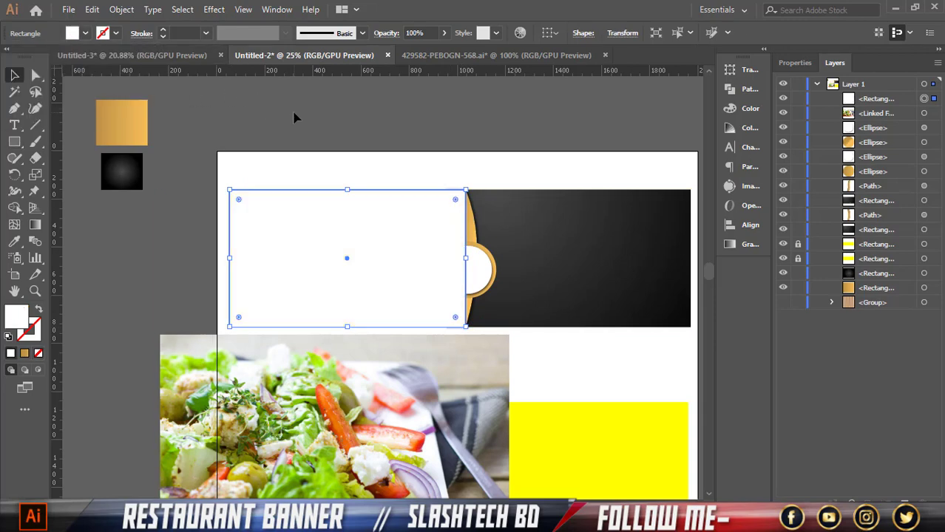
pyautogui.click(300, 128)
pyautogui.click(537, 194)
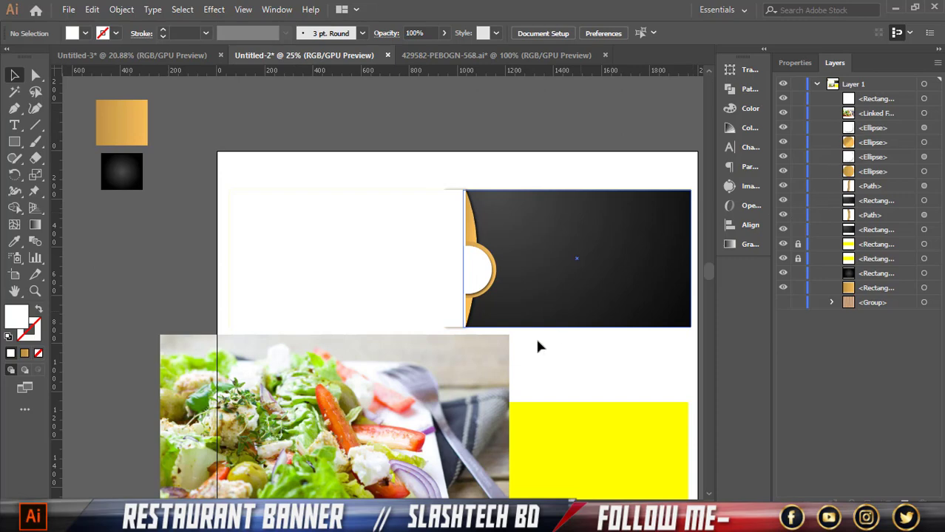
# Move the white rectangle below the divider paths and dark panels in the stacking order, just above the locked yellow bases
pyautogui.moveTo(459, 390); pyautogui.dragTo(483, 227)
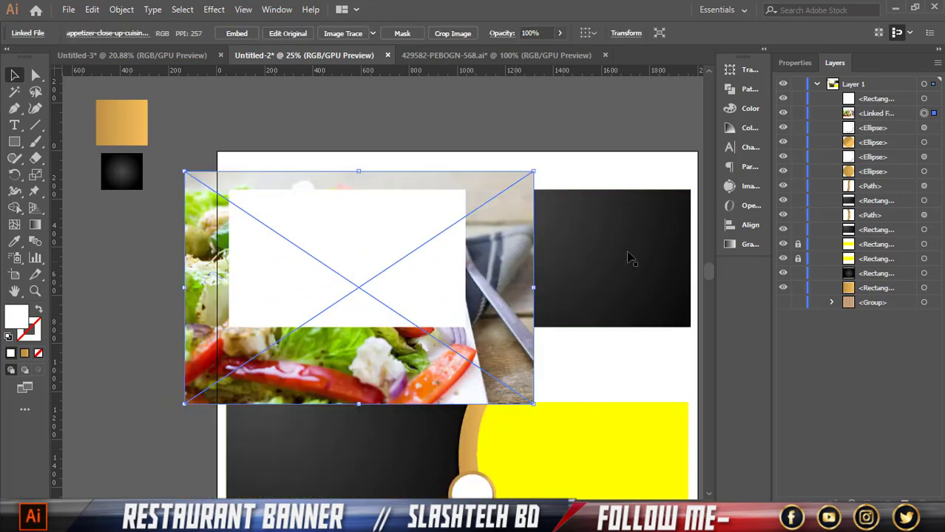
pyautogui.moveTo(878, 104); pyautogui.dragTo(880, 205)
pyautogui.moveTo(494, 241); pyautogui.dragTo(268, 328)
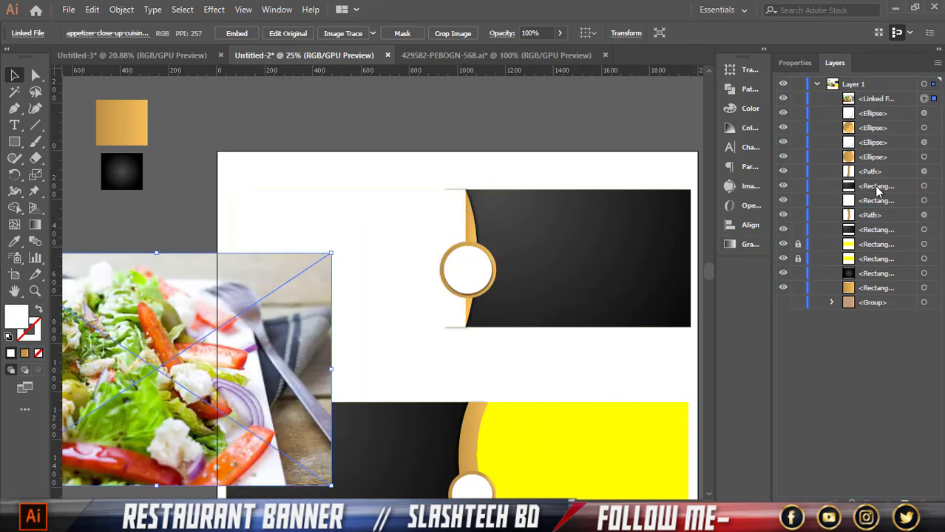
pyautogui.click(934, 203)
pyautogui.moveTo(892, 205); pyautogui.dragTo(895, 235)
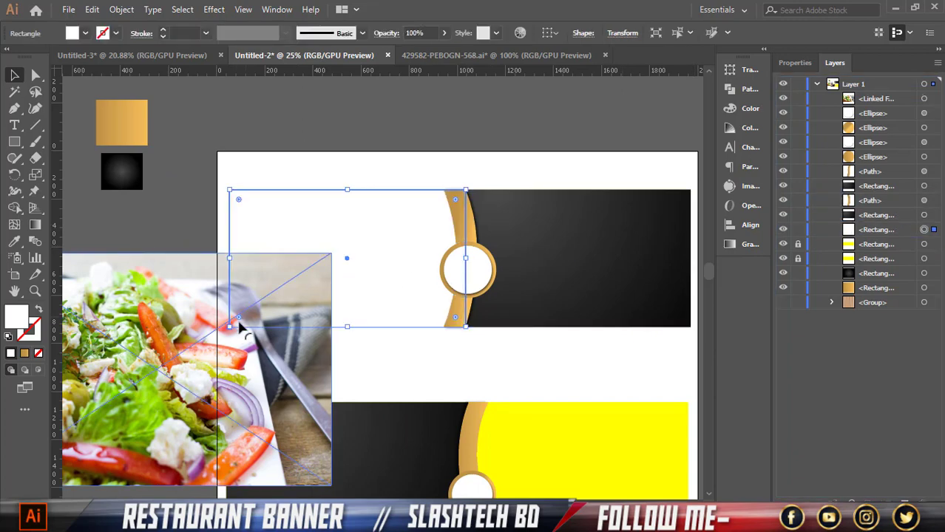
# Move the salad photo directly beneath the white rectangle in the stacking order
pyautogui.moveTo(228, 356); pyautogui.dragTo(289, 323)
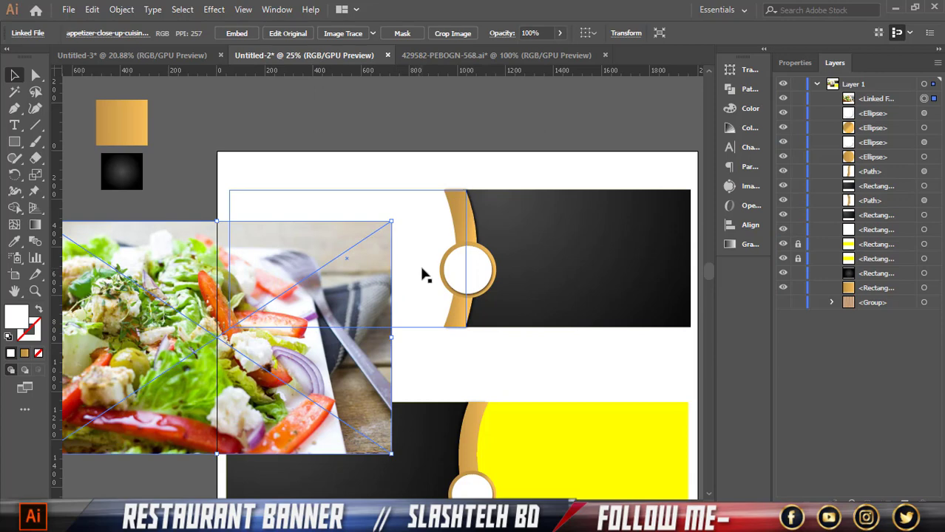
pyautogui.click(425, 275)
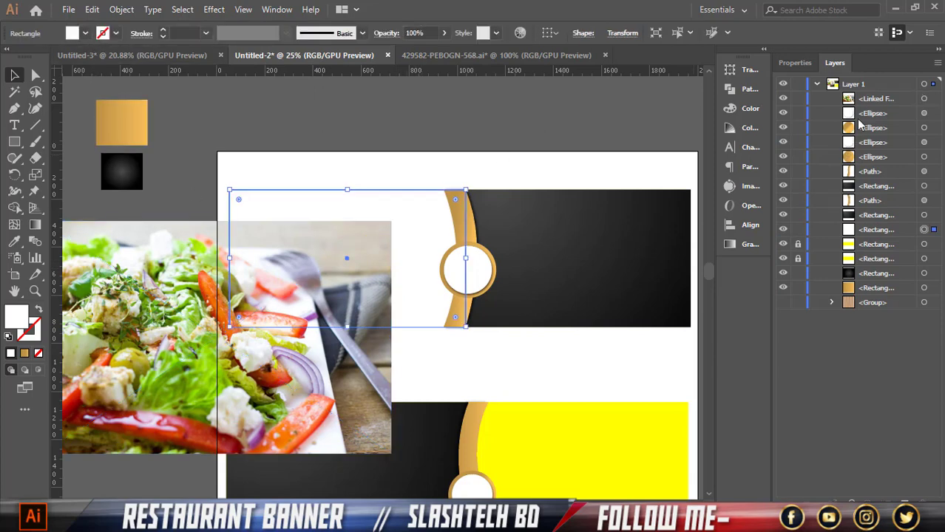
pyautogui.click(880, 100)
pyautogui.moveTo(888, 105); pyautogui.dragTo(898, 231)
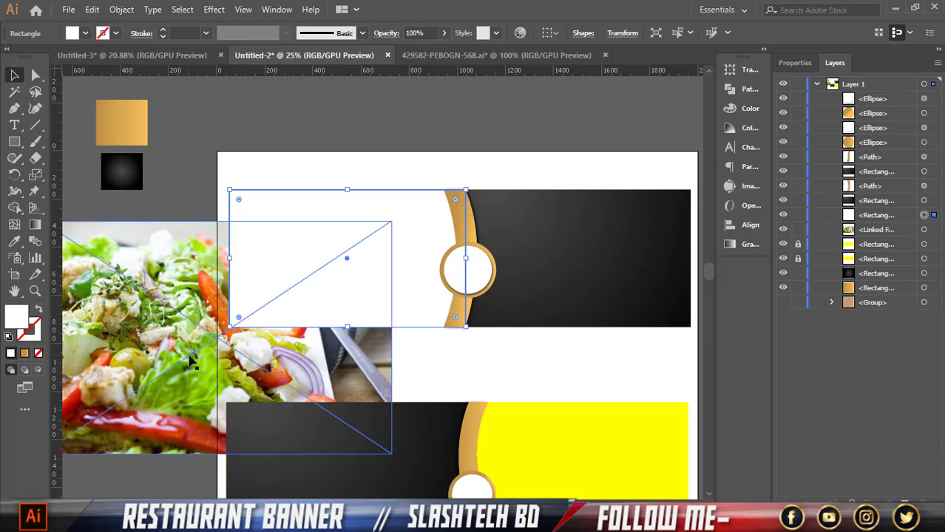
# Position the salad photo behind the white rectangle and make a clipping mask from the two objects
pyautogui.moveTo(191, 361); pyautogui.dragTo(333, 320)
pyautogui.keyDown('shift'); pyautogui.click(370, 273); pyautogui.keyUp('shift')
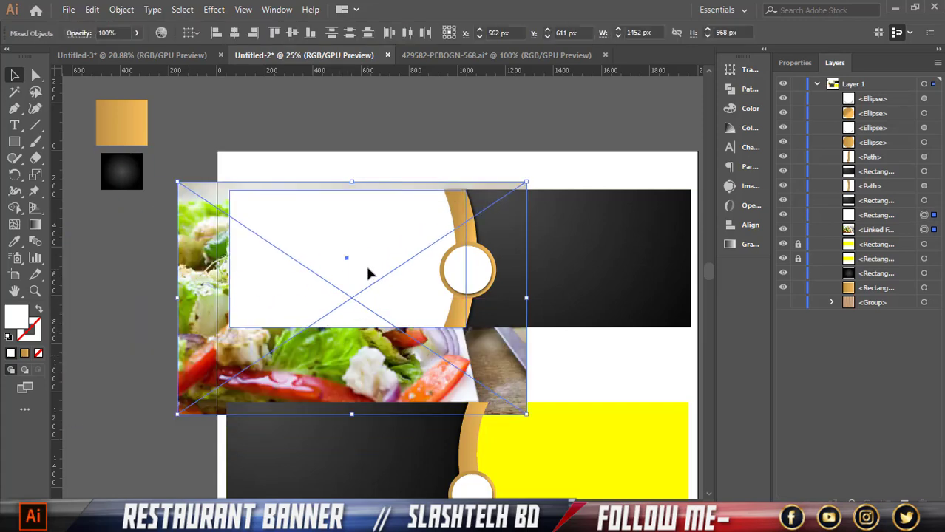
pyautogui.rightClick(335, 244)
pyautogui.click(396, 338)
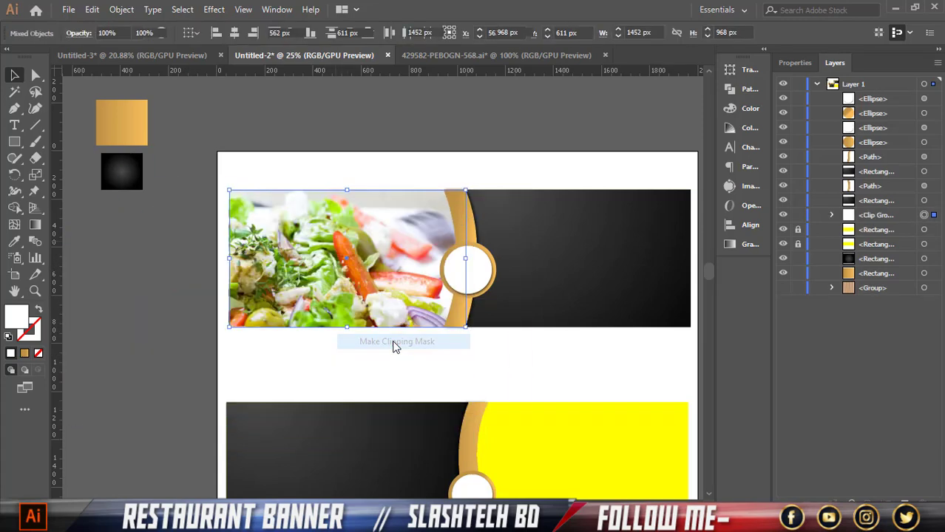
# Reposition the salad photo inside its clip group and scale it down proportionally around its center to about 1125 px wide
pyautogui.click(831, 214)
pyautogui.click(934, 244)
pyautogui.moveTo(429, 311); pyautogui.dragTo(440, 327)
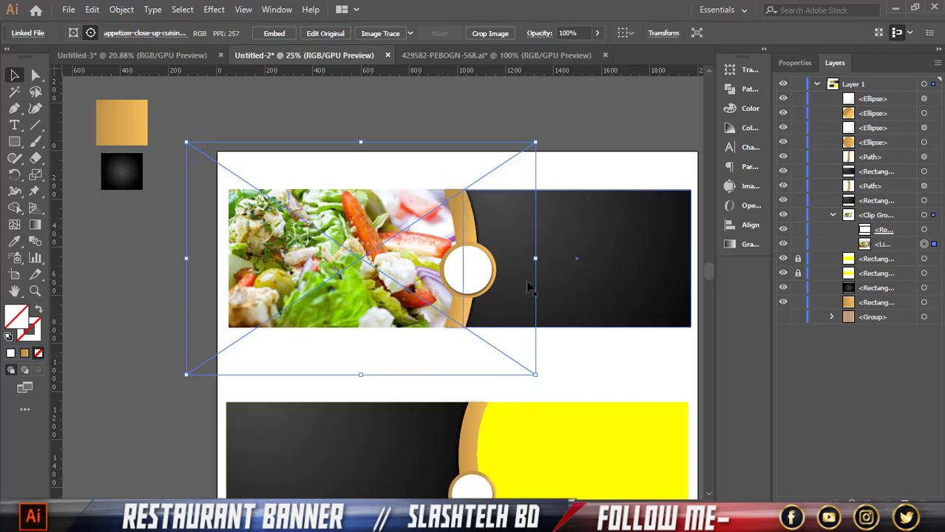
pyautogui.moveTo(535, 258); pyautogui.dragTo(510, 258)
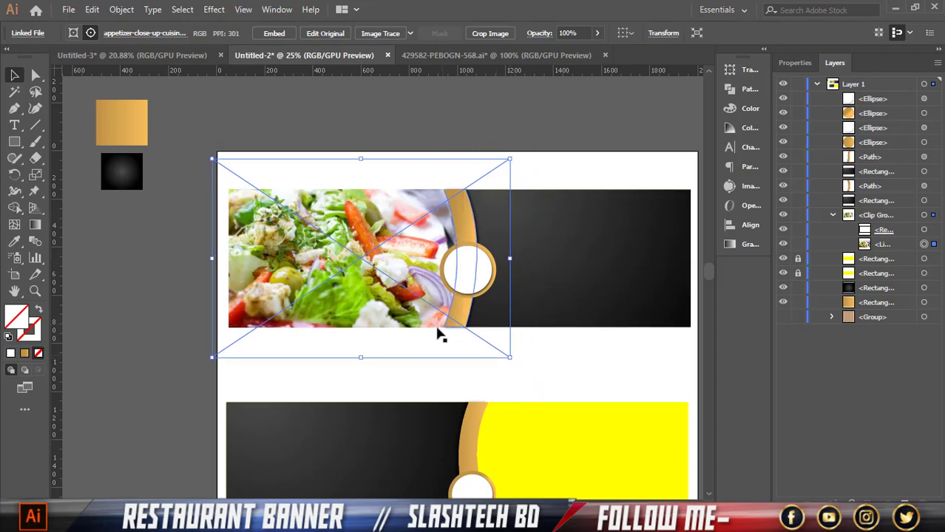
pyautogui.moveTo(429, 350); pyautogui.dragTo(429, 334)
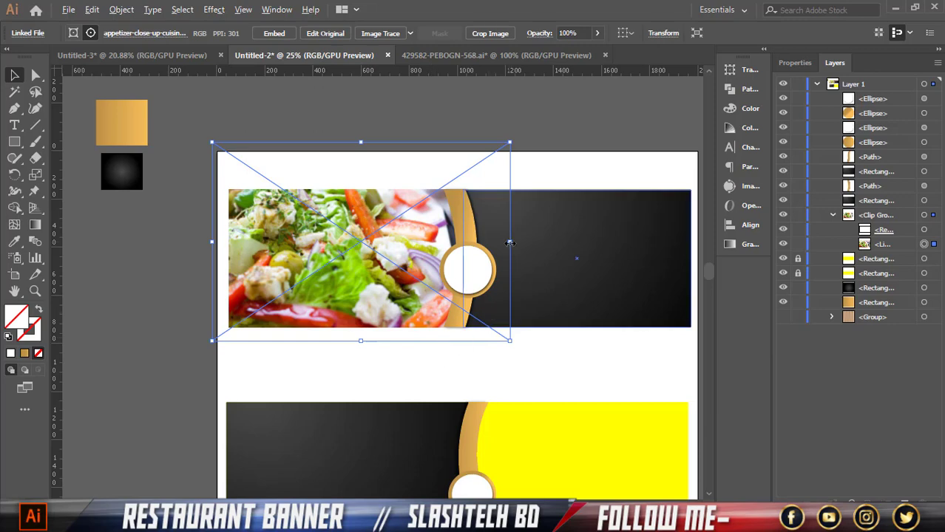
pyautogui.moveTo(510, 243); pyautogui.dragTo(496, 241)
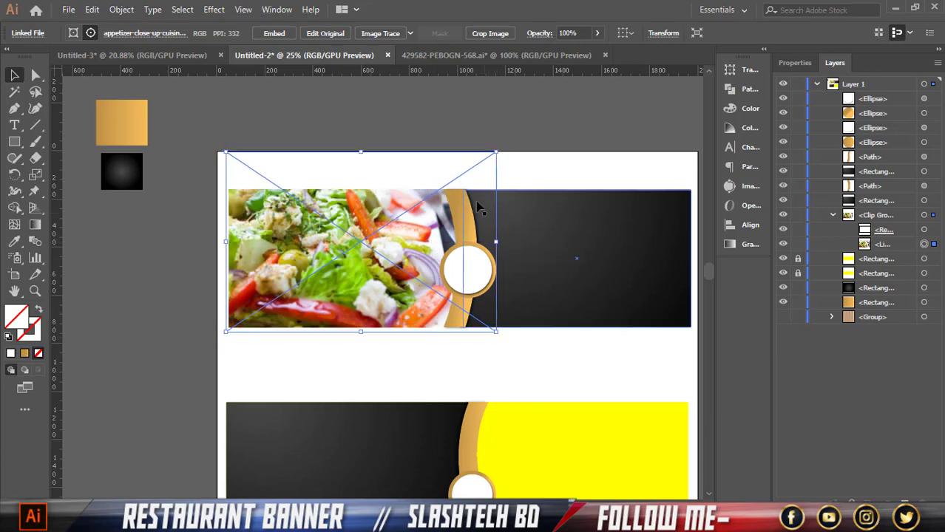
# Nudge the clipped salad photo slightly down, deselect it and collapse its clip group
pyautogui.press('Down')
pyautogui.press('Down')
pyautogui.press('Down')
pyautogui.press('Down')
pyautogui.press('Down')
pyautogui.press('Down')
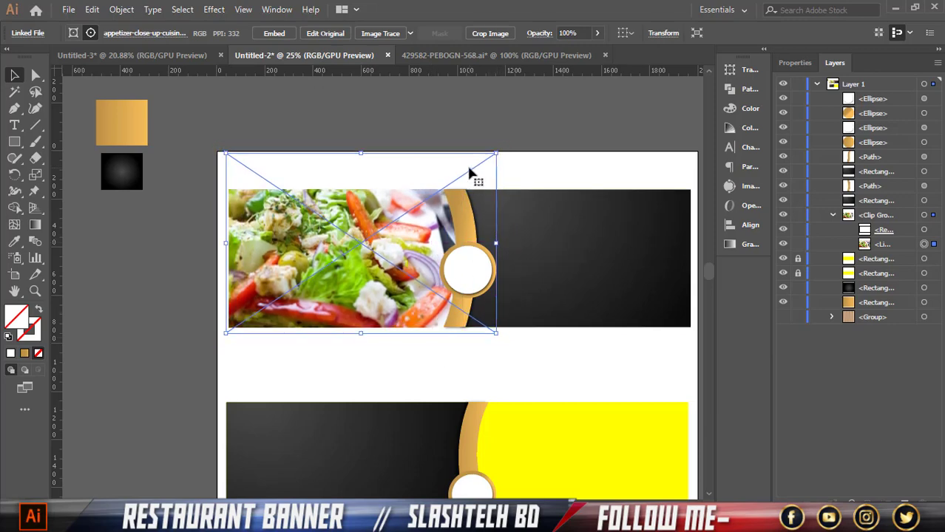
pyautogui.click(460, 140)
pyautogui.scroll(-2, 432, 145)
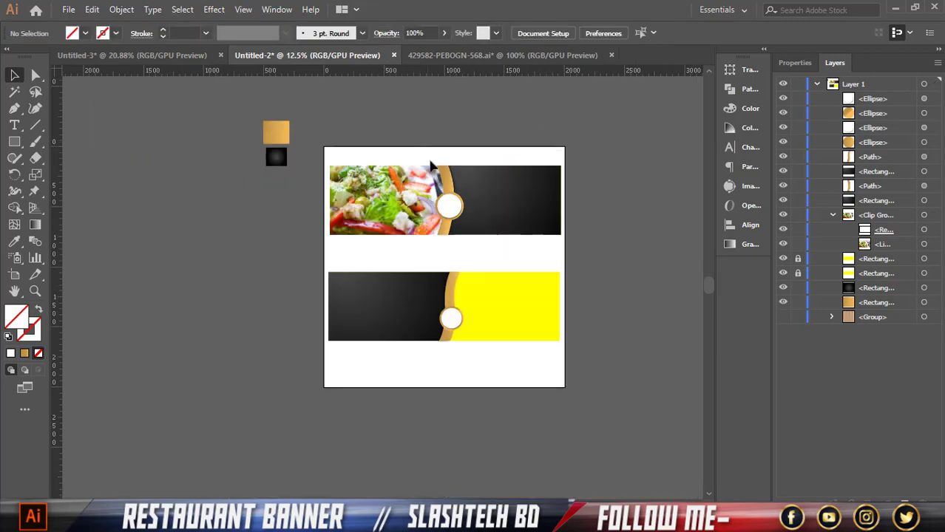
pyautogui.scroll(1, 448, 188)
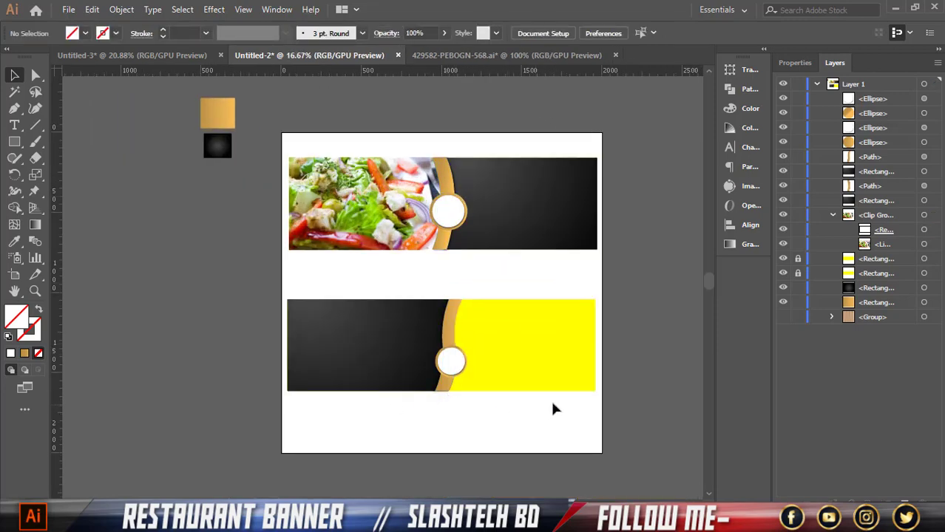
pyautogui.click(833, 215)
# Draw a rectangle over the lower banner's yellow area, from its outer upper corner to slightly past the badge
pyautogui.press('m')
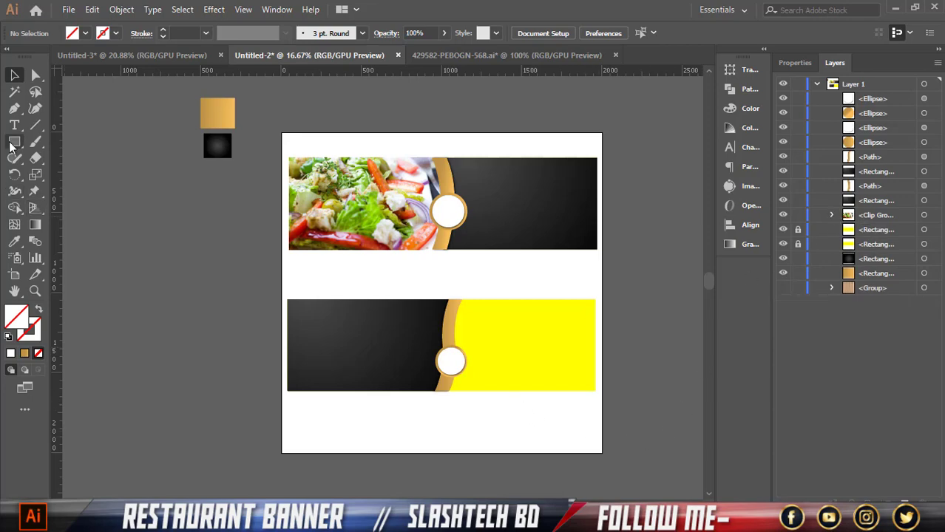
pyautogui.scroll(1, 489, 304)
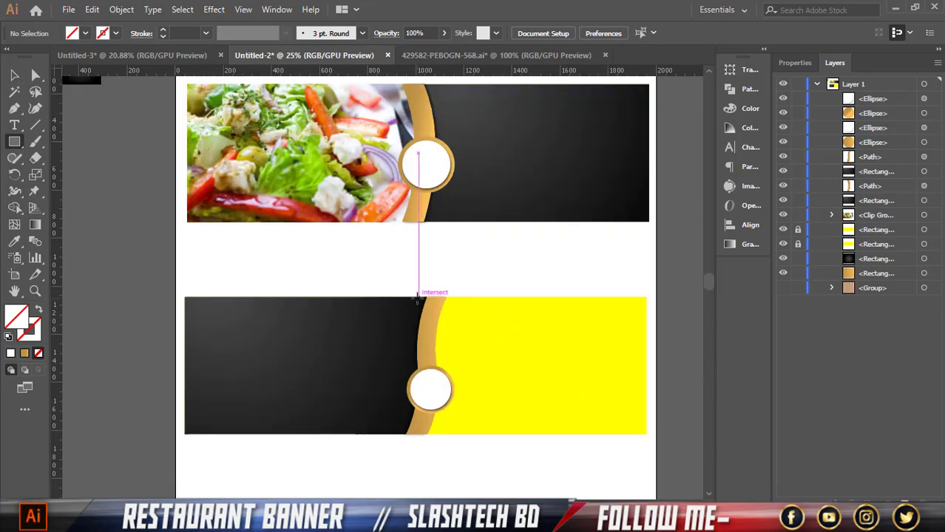
pyautogui.moveTo(419, 298); pyautogui.dragTo(496, 362)
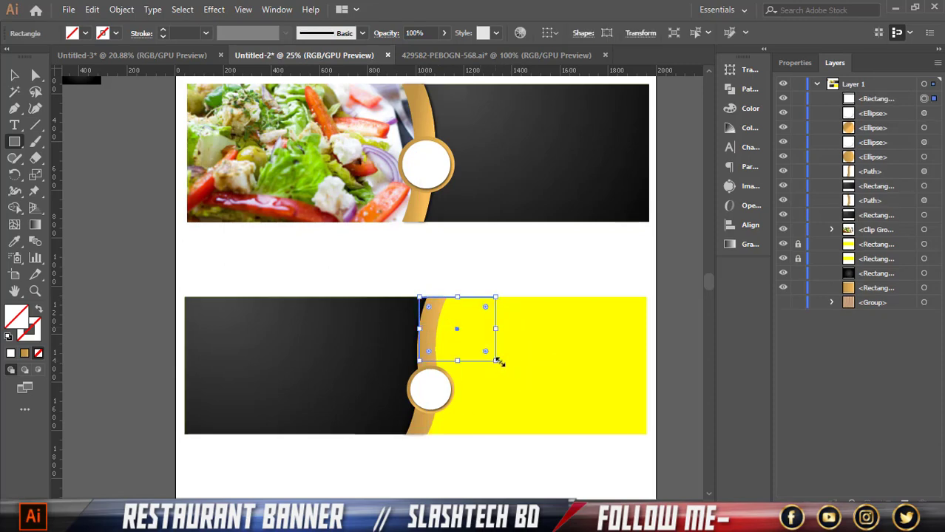
pyautogui.hotkey('ctrl', 'z')
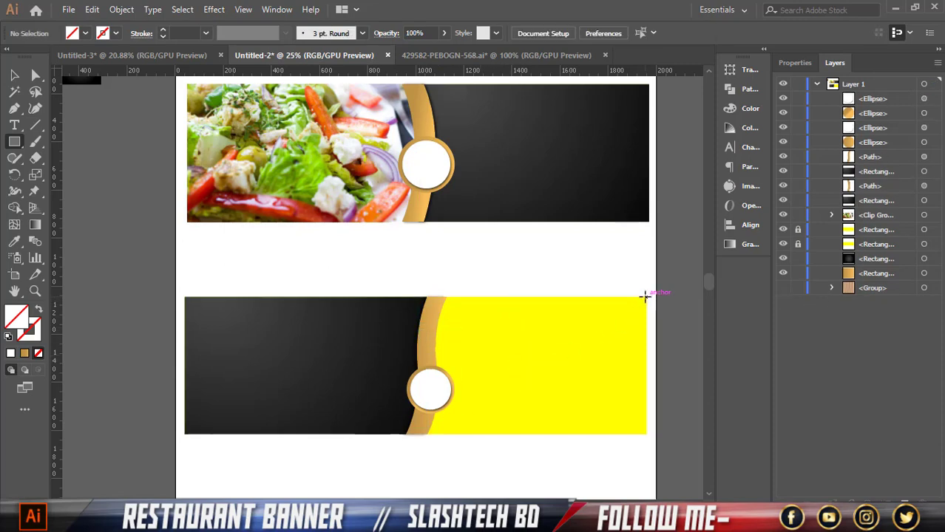
pyautogui.moveTo(644, 298); pyautogui.dragTo(389, 436)
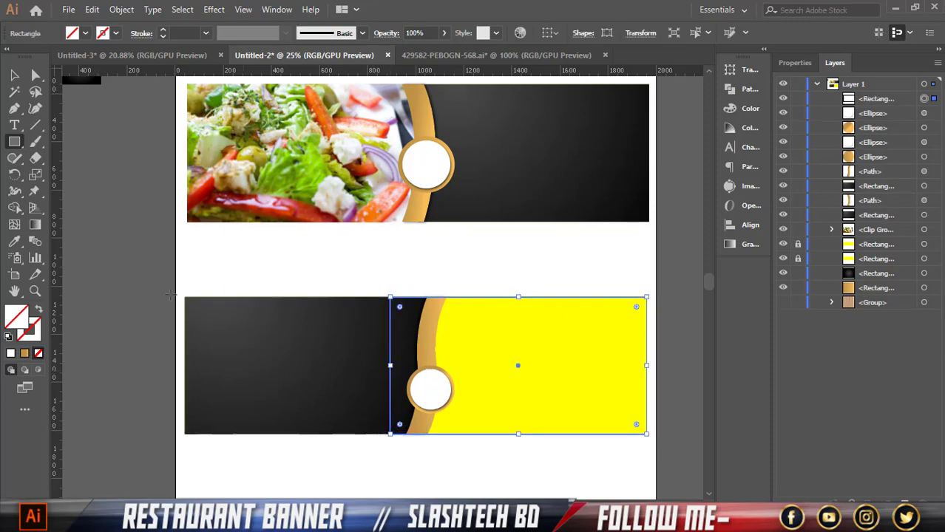
# Fill the new lower rectangle brown and move it below the lower divider and dark panel in the stacking order
pyautogui.click(16, 75)
pyautogui.click(85, 33)
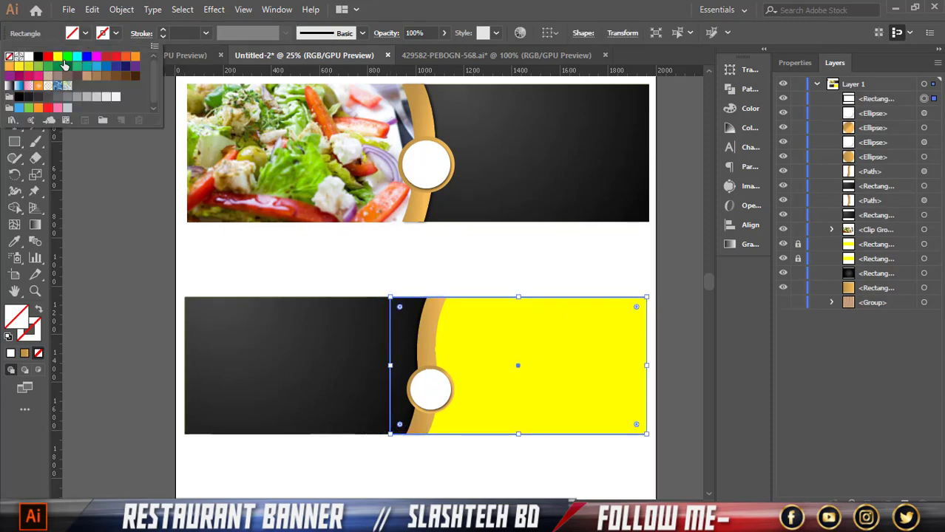
pyautogui.click(58, 56)
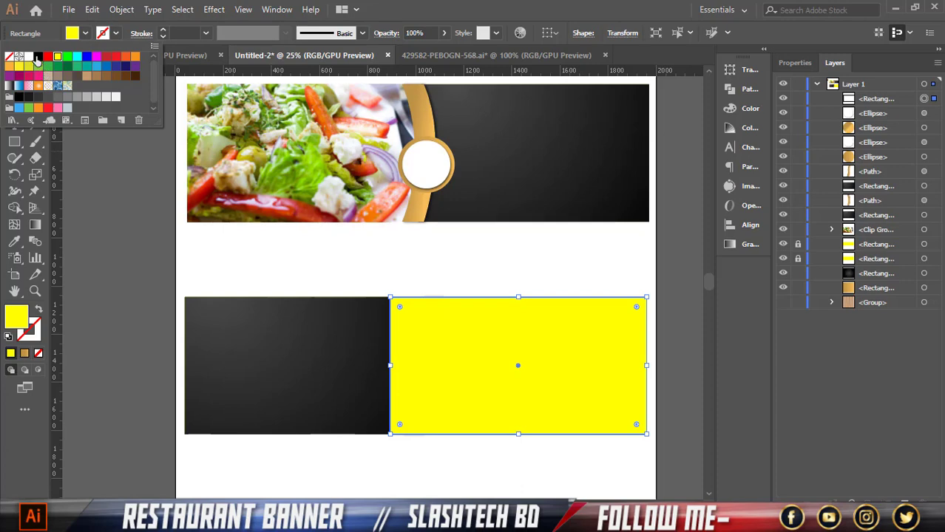
pyautogui.click(97, 78)
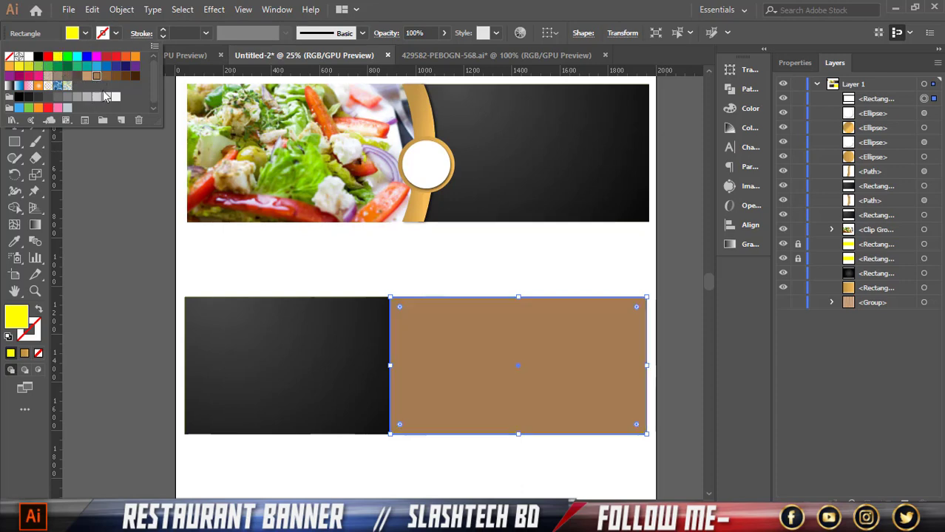
pyautogui.moveTo(874, 101); pyautogui.dragTo(870, 194)
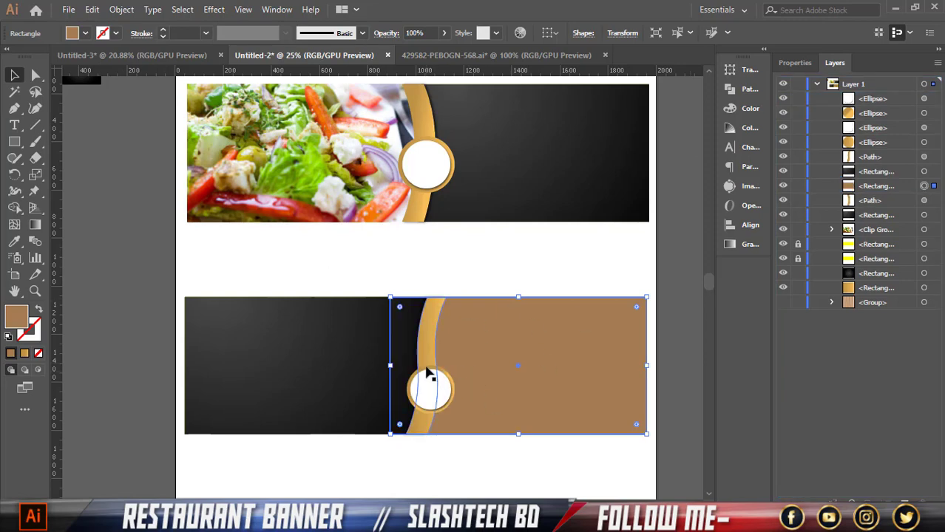
# Switch to File Explorer and place the asian-cuisine-asian-food-barbecue-2689419 photo from Downloads into the banner document
pyautogui.click(227, 519)
pyautogui.click(143, 486)
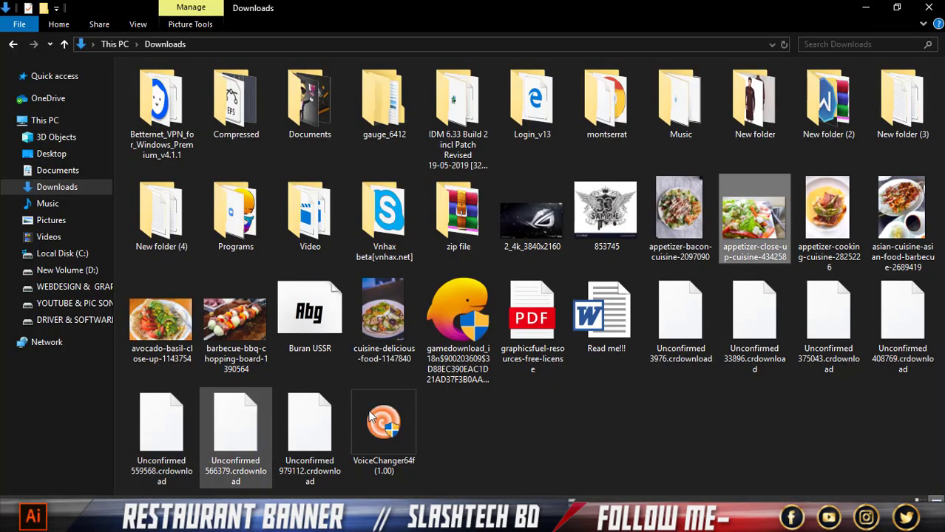
pyautogui.moveTo(909, 222); pyautogui.dragTo(469, 404)
# Scale the barbecue skewer photo down proportionally to about 620 px wide and move it directly beneath the brown rectangle in the stacking order
pyautogui.hotkey('ctrl', '-')
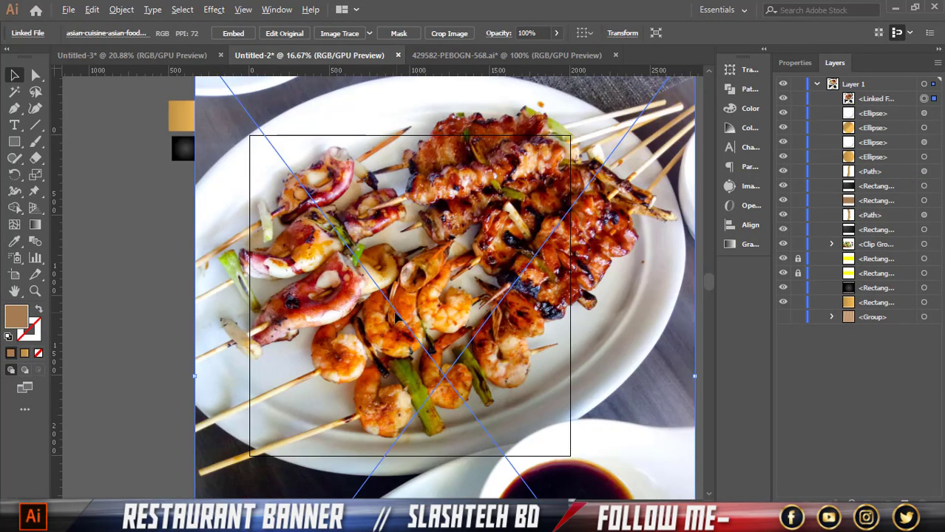
pyautogui.hotkey('ctrl', '-')
pyautogui.moveTo(619, 363); pyautogui.dragTo(534, 350)
pyautogui.scroll(-1, 451, 384)
pyautogui.scroll(-2, 452, 388)
pyautogui.scroll(2, 442, 355)
pyautogui.scroll(2, 534, 337)
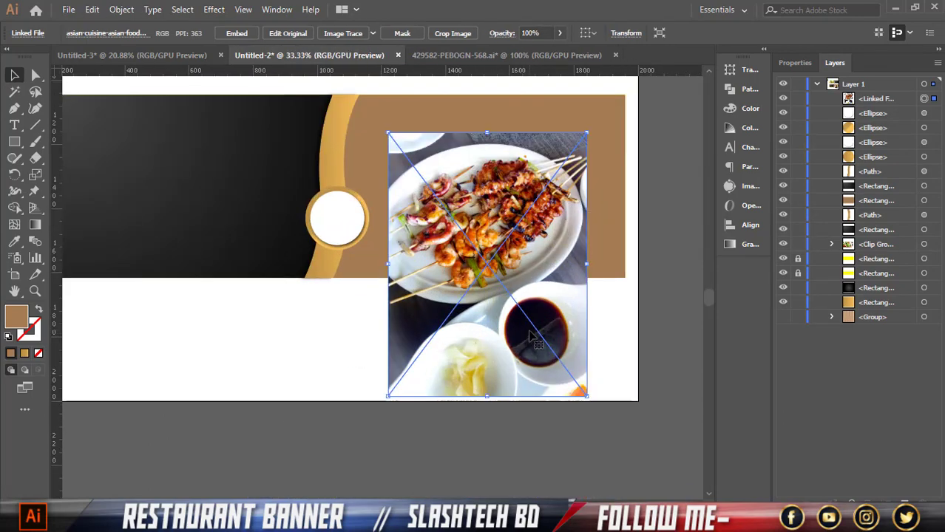
pyautogui.moveTo(875, 105); pyautogui.dragTo(867, 210)
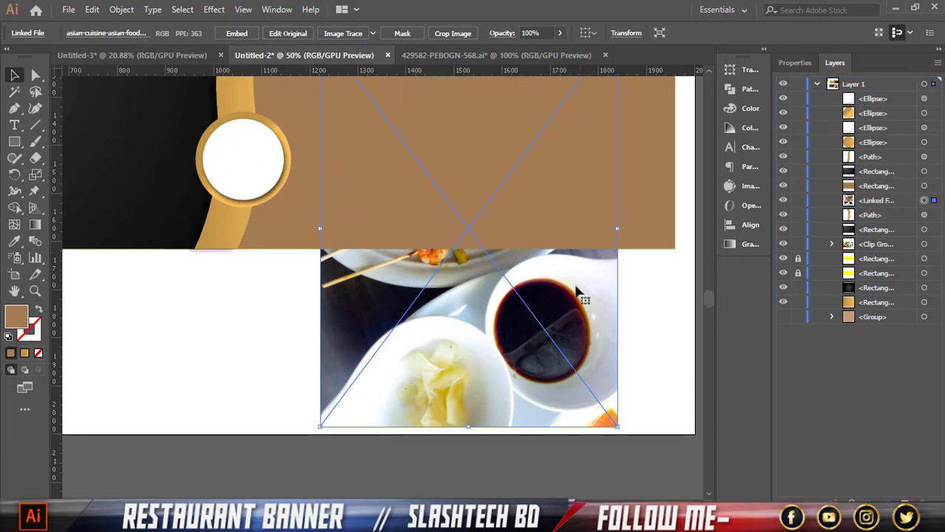
# Clip the barbecue skewer photo with the brown rectangle over the lower banner using a clipping mask
pyautogui.scroll(1, 577, 291)
pyautogui.scroll(-1, 568, 287)
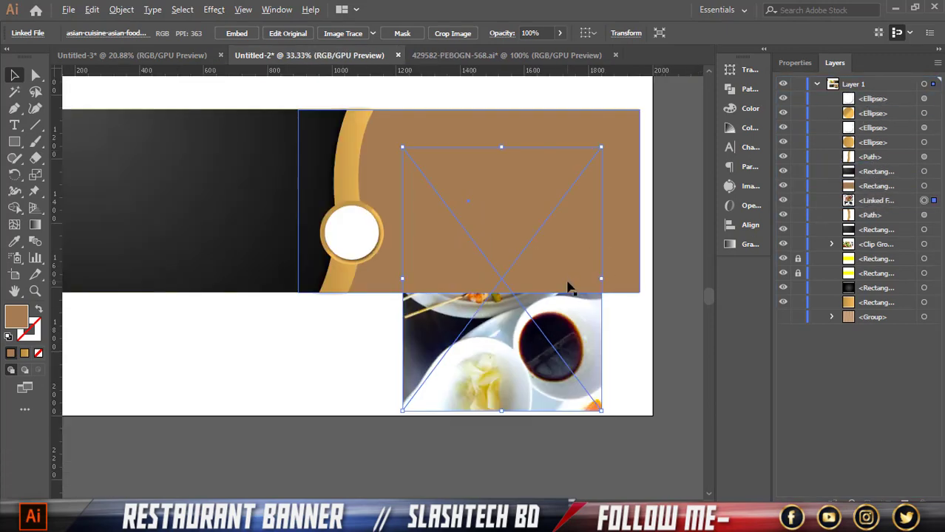
pyautogui.keyDown('shift'); pyautogui.click(625, 226); pyautogui.keyUp('shift')
pyautogui.rightClick(545, 228)
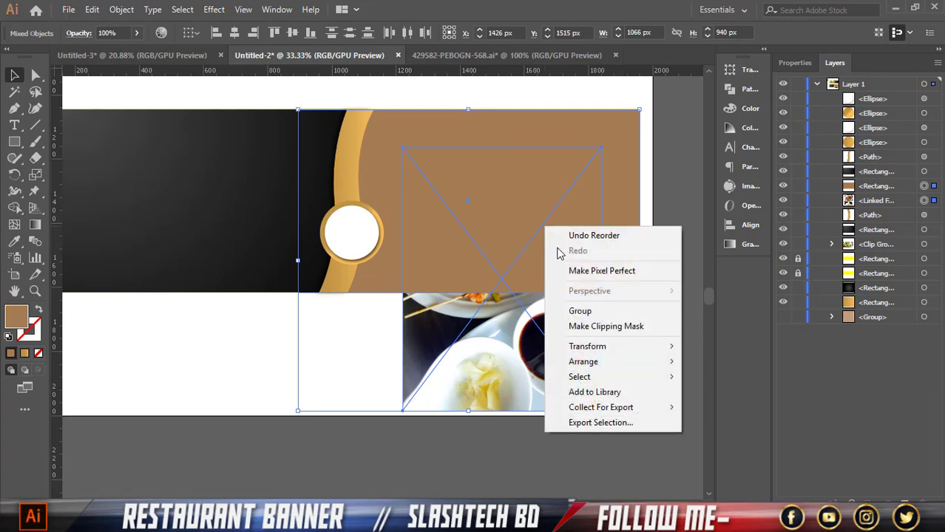
pyautogui.click(592, 326)
# Enlarge the skewer photo proportionally inside its clip group until it covers the lower banner's whole food area
pyautogui.click(832, 185)
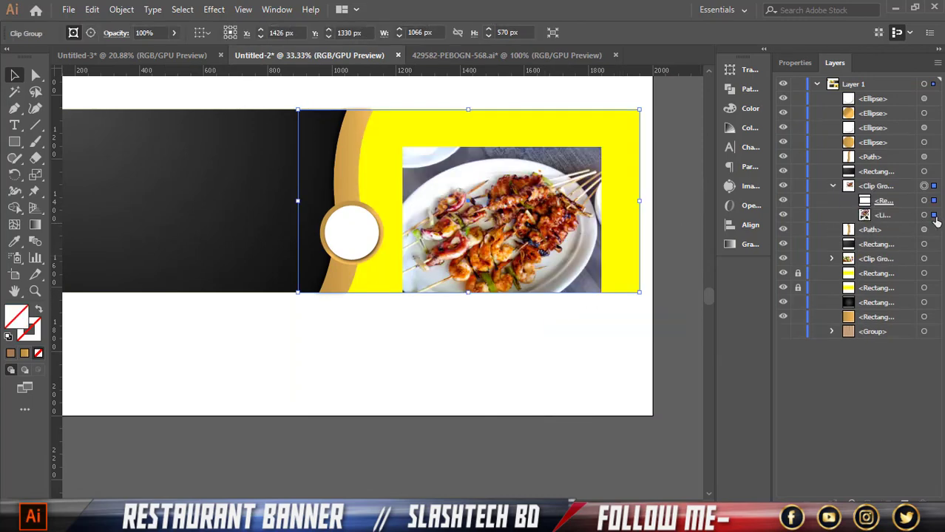
pyautogui.click(923, 215)
pyautogui.moveTo(601, 279); pyautogui.dragTo(673, 279)
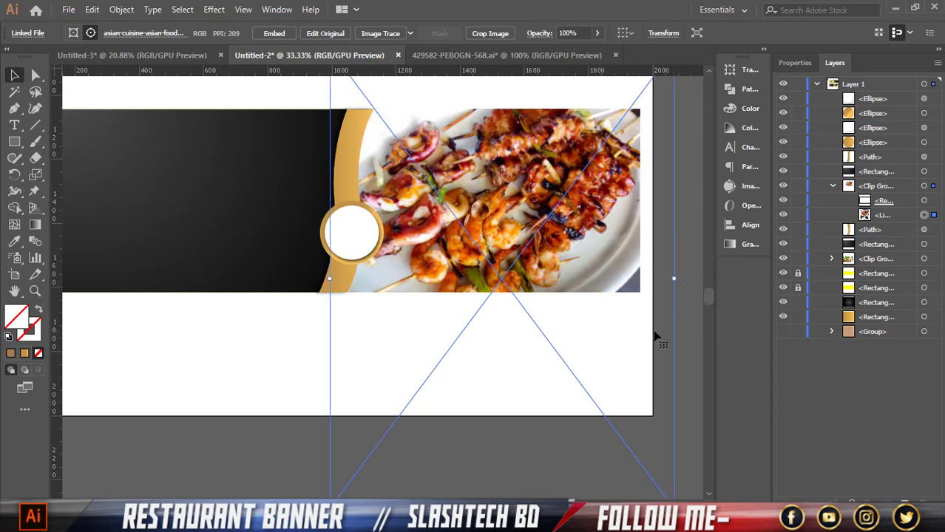
pyautogui.moveTo(662, 329); pyautogui.dragTo(667, 347)
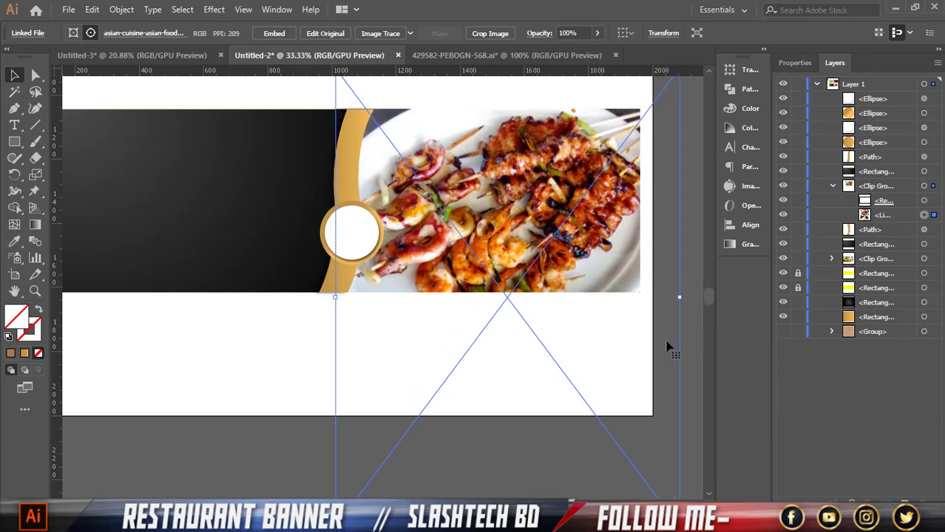
pyautogui.hotkey('ctrl', 'z')
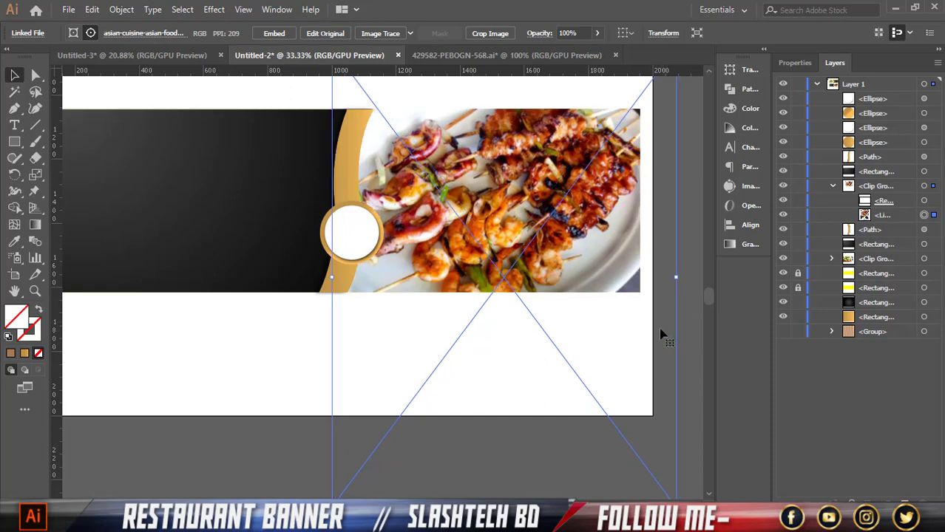
pyautogui.click(683, 291)
pyautogui.scroll(-2, 555, 275)
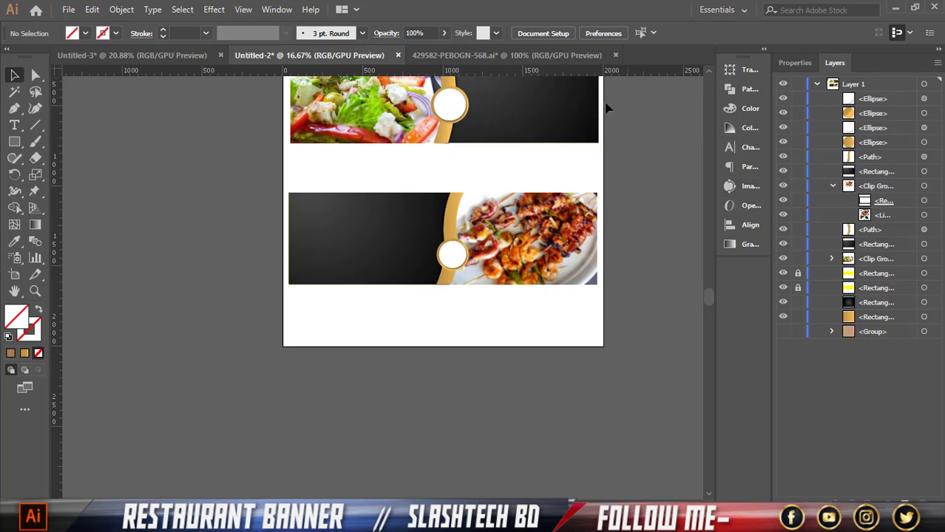
pyautogui.scroll(2, 601, 228)
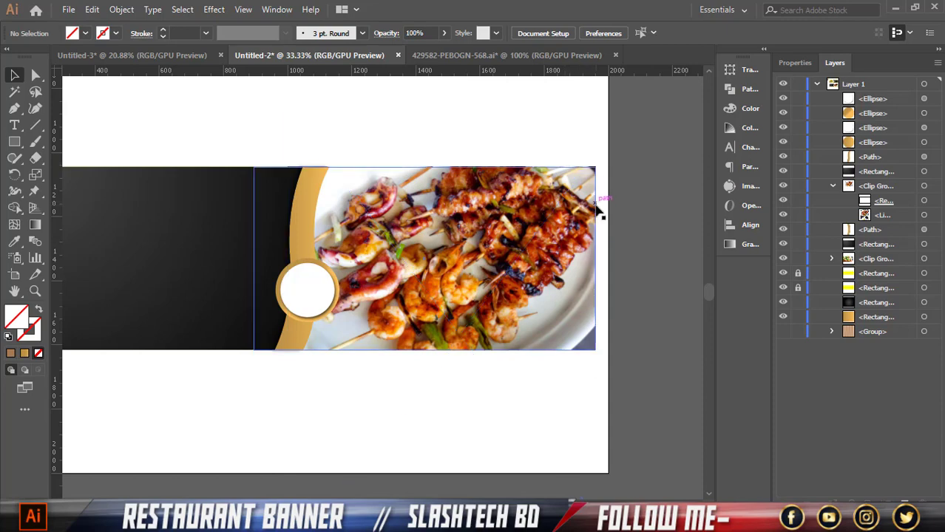
# Shift the skewer photo slightly to the right inside its clip group, keeping the mask in place
pyautogui.click(924, 215)
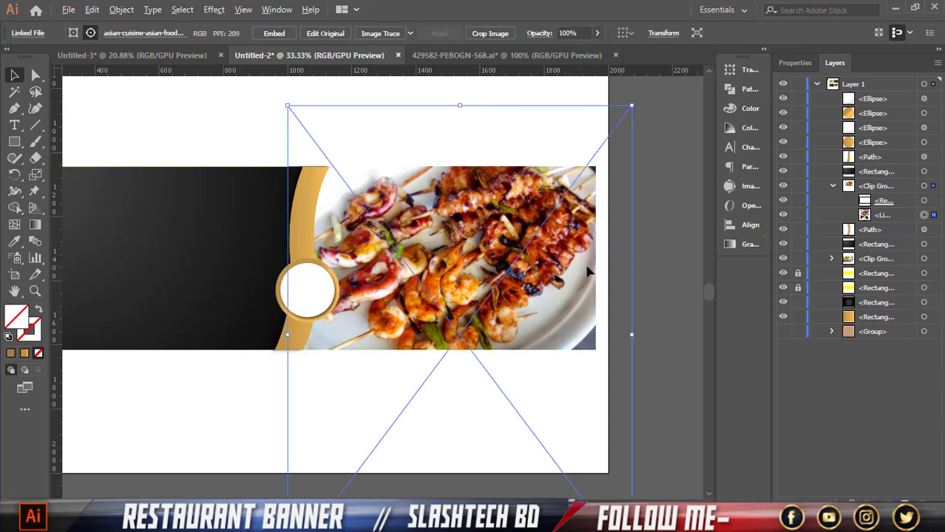
pyautogui.scroll(-3, 614, 362)
pyautogui.moveTo(611, 386)
pyautogui.mouseDown()
pyautogui.moveTo(618, 330)
pyautogui.moveTo(621, 390)
pyautogui.mouseUp()
pyautogui.scroll(1, 618, 351)
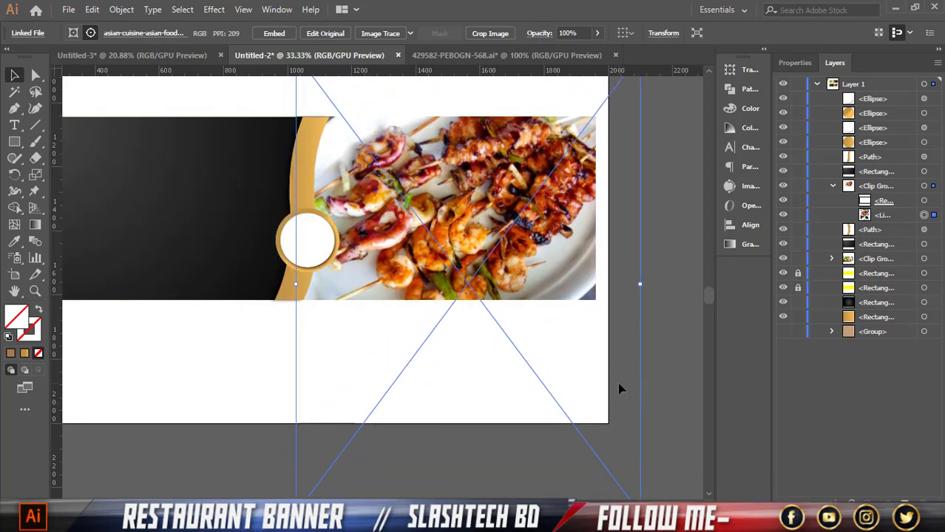
pyautogui.click(666, 332)
pyautogui.hotkey('ctrl', '-')
pyautogui.hotkey('ctrl', '-')
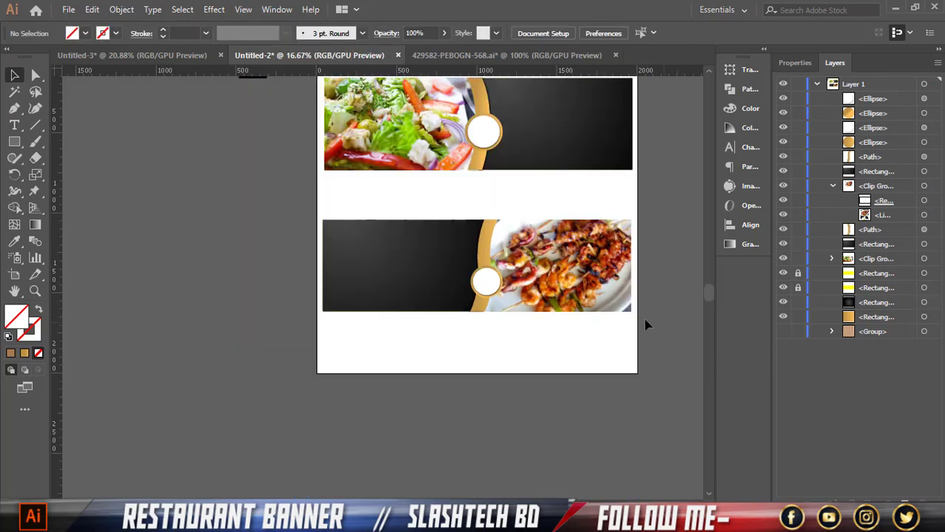
# Review both banners with their clipped photos and compare them with the 429582-PEBOGN-568.ai reference document
pyautogui.scroll(1, 504, 322)
pyautogui.scroll(-1, 503, 323)
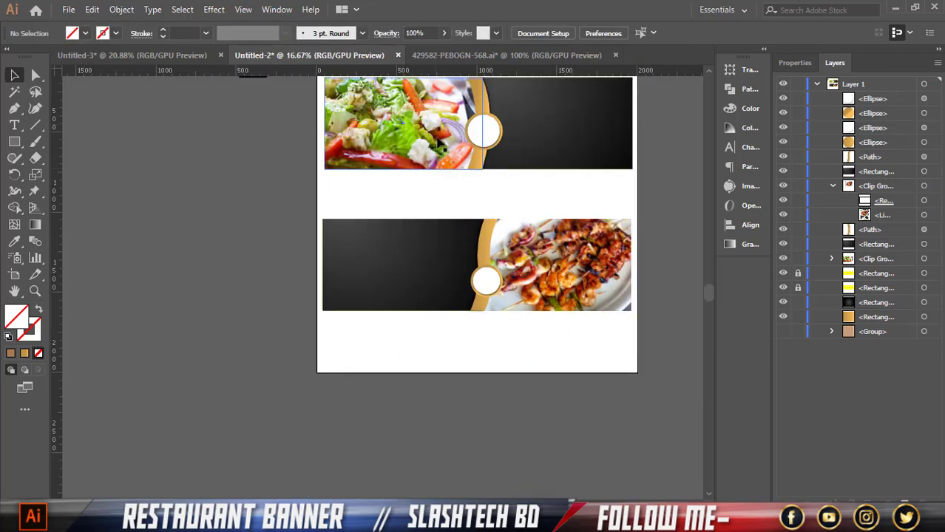
pyautogui.scroll(1, 591, 250)
pyautogui.scroll(1, 613, 308)
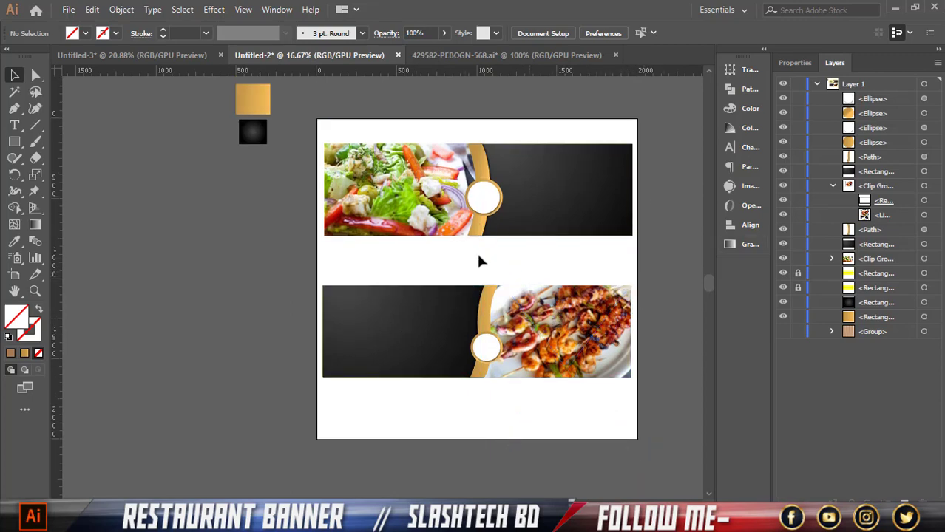
pyautogui.scroll(1, 573, 281)
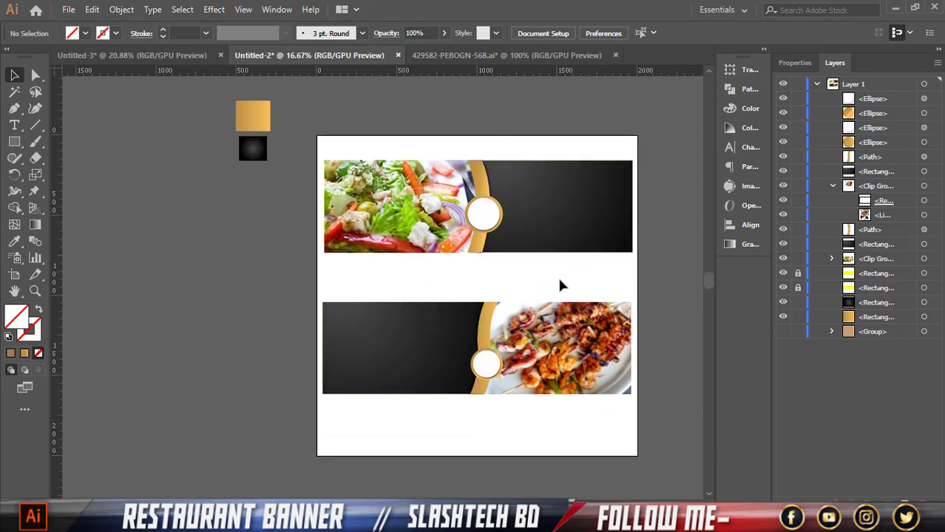
pyautogui.scroll(1, 558, 278)
pyautogui.scroll(2, 446, 253)
pyautogui.scroll(2, 323, 153)
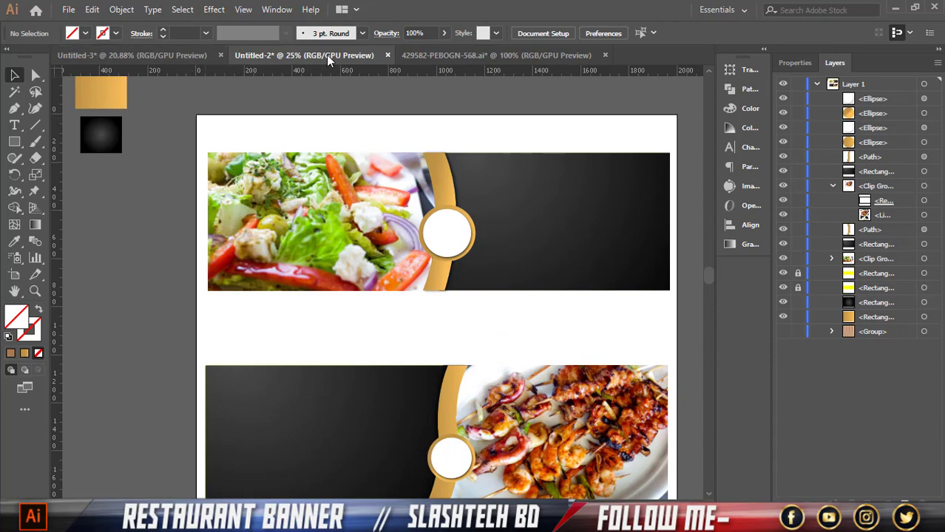
pyautogui.click(429, 56)
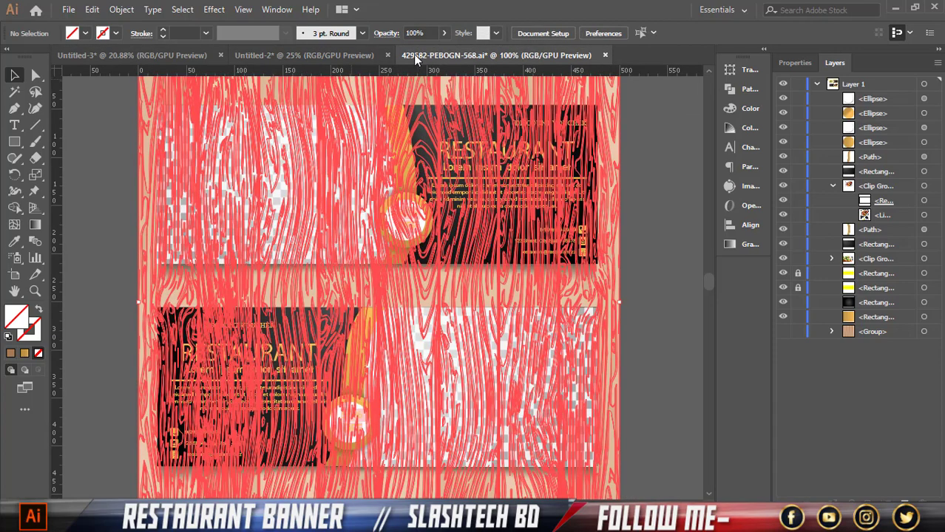
pyautogui.click(311, 56)
pyautogui.scroll(1, 215, 130)
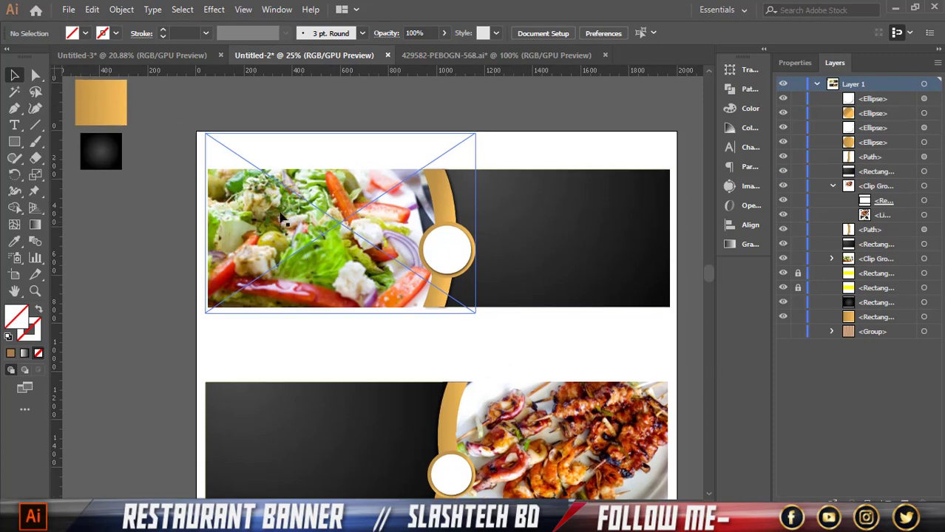
# Switch to the Untitled-3 document and bring its upper RESTAURANT text group into the Untitled-2 banner document
pyautogui.click(190, 57)
pyautogui.scroll(-3, 331, 222)
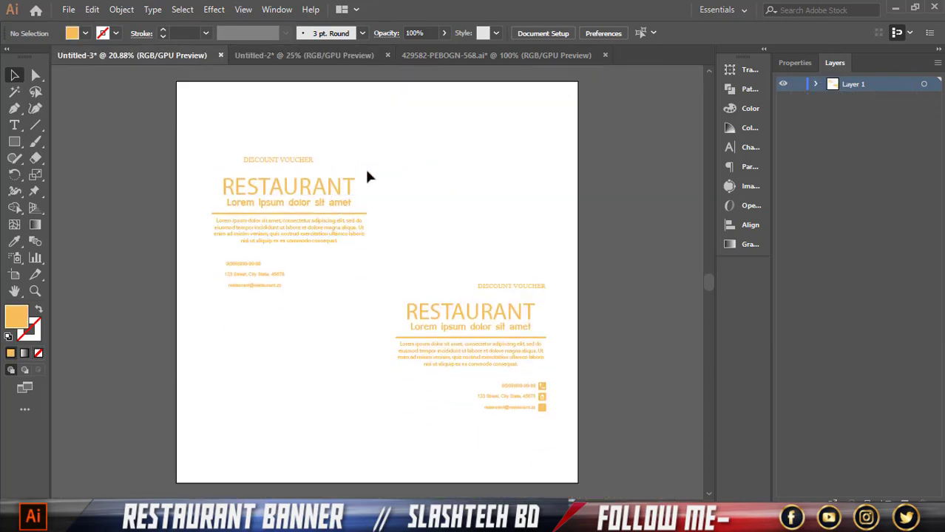
pyautogui.click(319, 240)
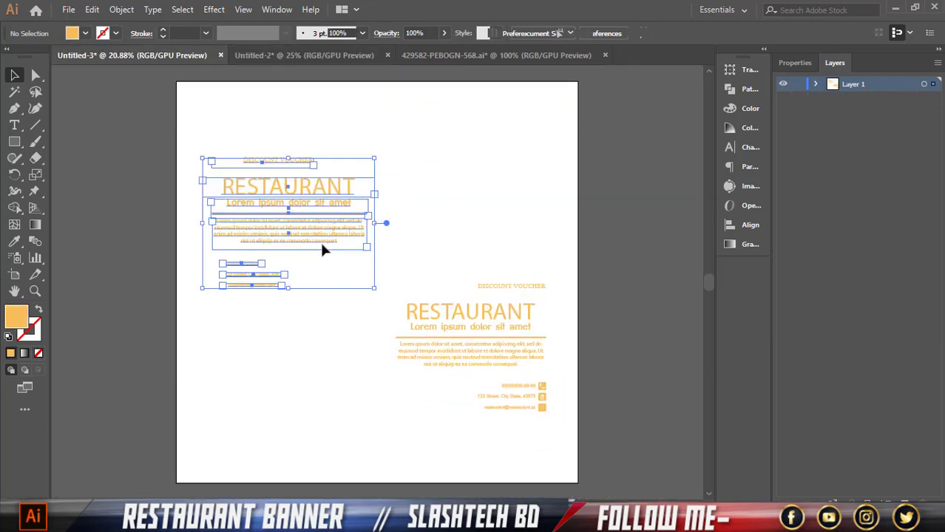
pyautogui.moveTo(323, 203); pyautogui.dragTo(345, 70)
pyautogui.moveTo(526, 229); pyautogui.dragTo(526, 231)
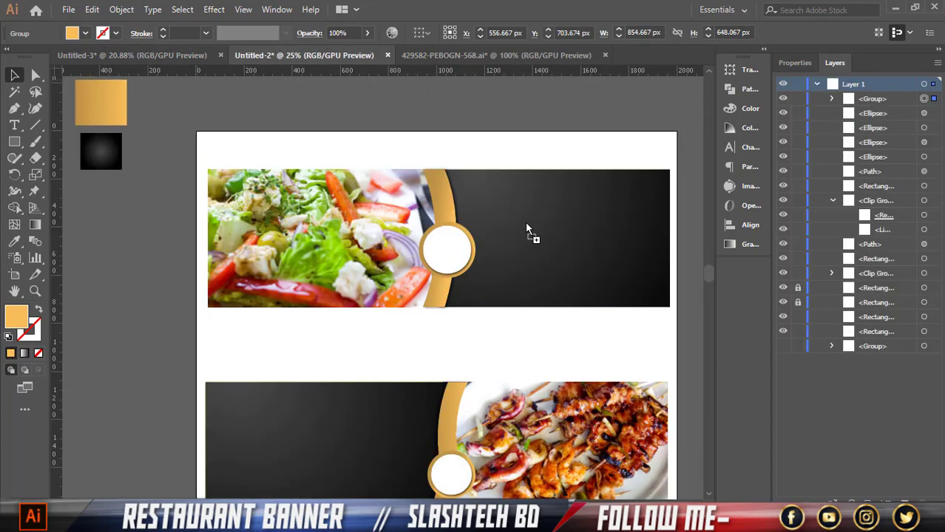
pyautogui.scroll(1, 584, 252)
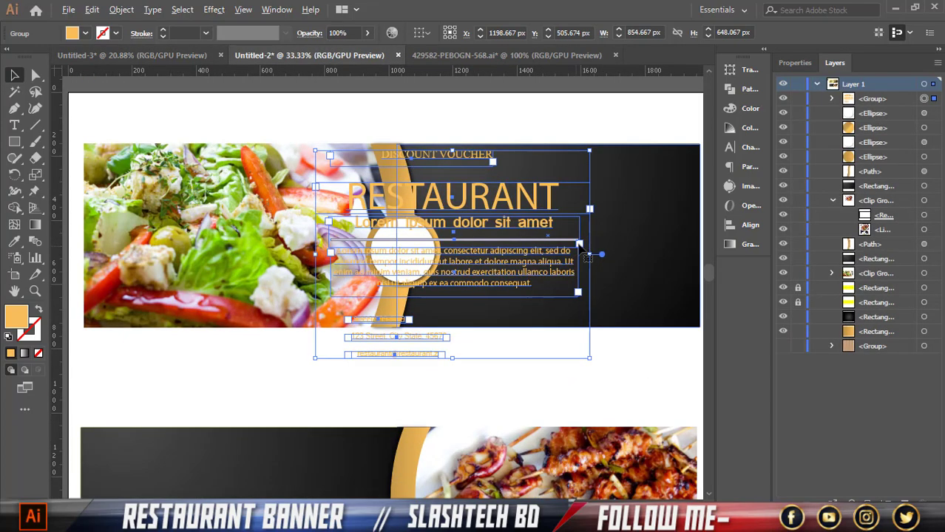
# Scale the text group proportionally to about 691 px wide and place it on the lower banner's dark panel
pyautogui.moveTo(589, 255); pyautogui.dragTo(565, 255)
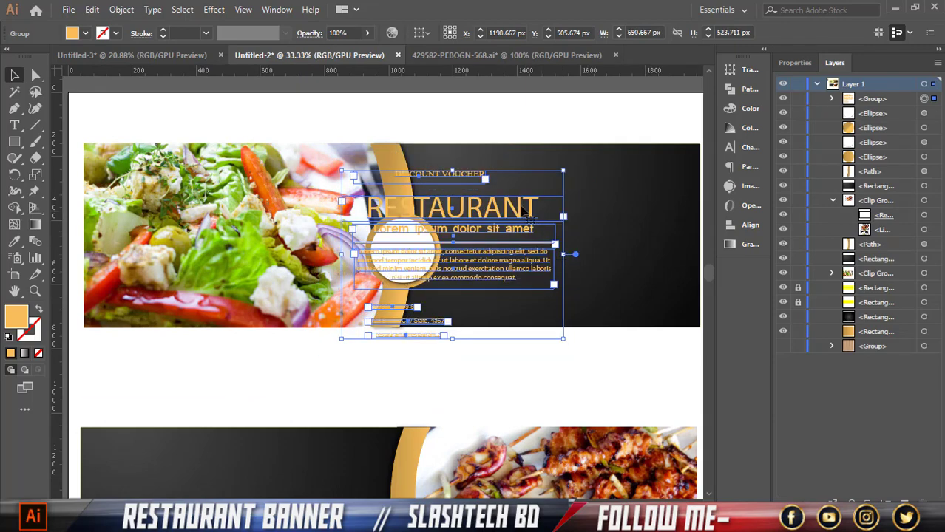
pyautogui.moveTo(527, 207); pyautogui.dragTo(664, 194)
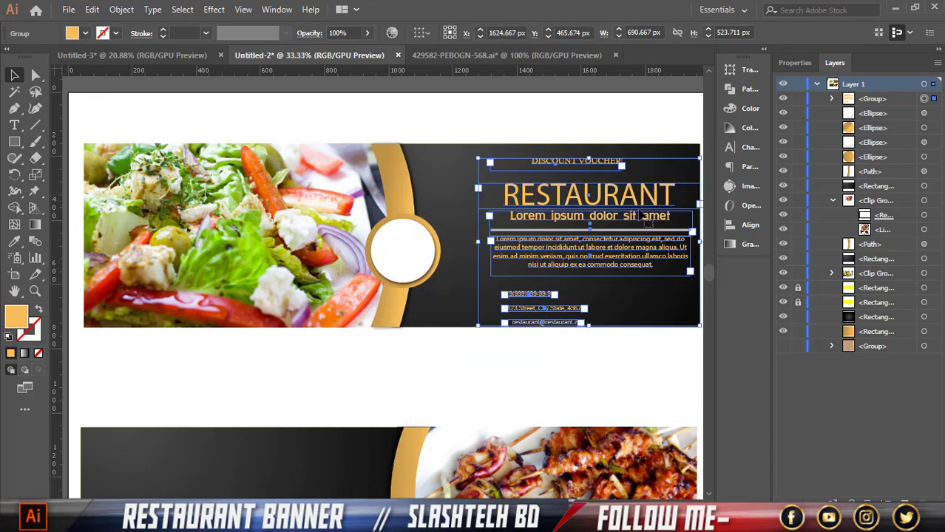
pyautogui.scroll(-3, 595, 331)
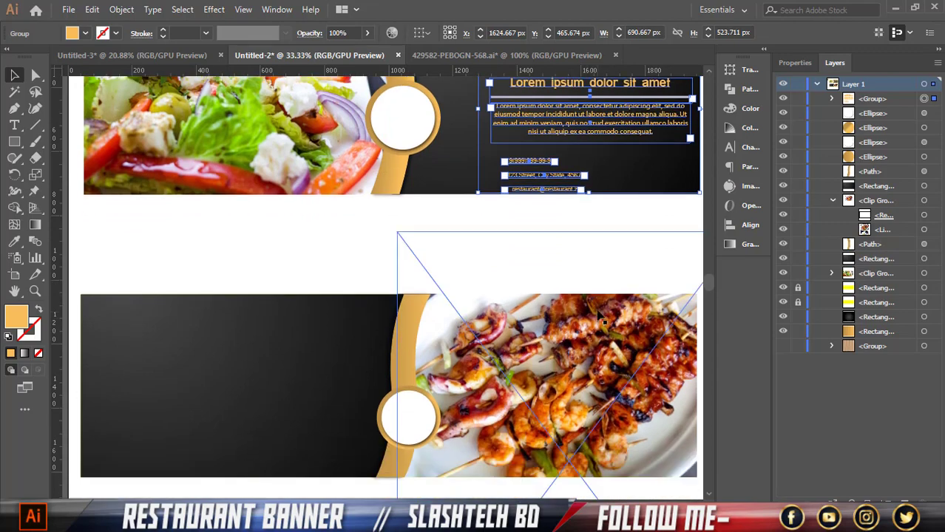
pyautogui.scroll(-1, 613, 294)
pyautogui.moveTo(594, 141); pyautogui.dragTo(301, 349)
pyautogui.click(162, 444)
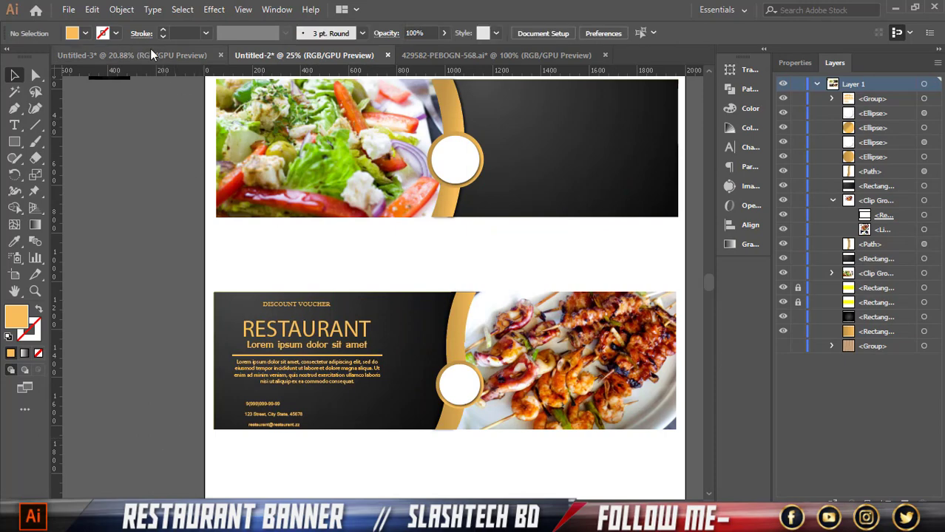
# Bring the second RESTAURANT text group, with the contact icons, from Untitled-3 into the Untitled-2 document
pyautogui.click(150, 49)
pyautogui.click(599, 257)
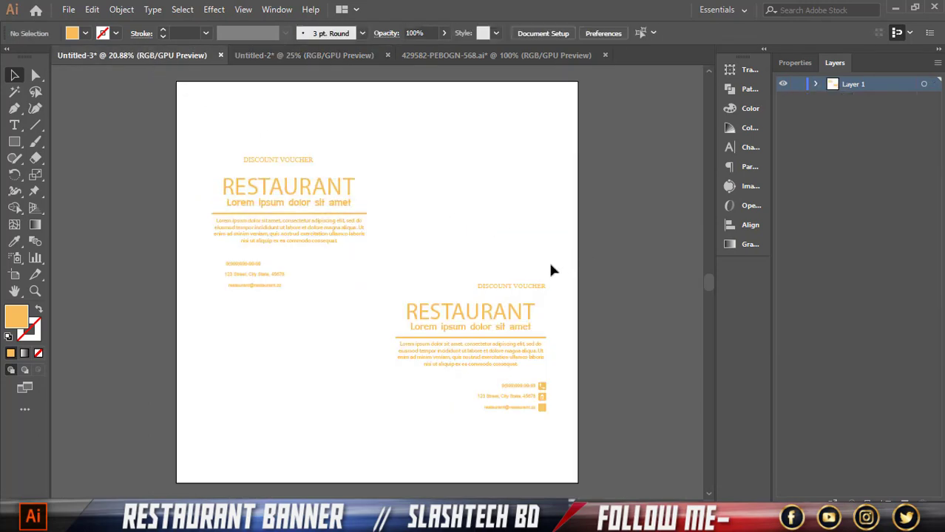
pyautogui.moveTo(468, 264); pyautogui.dragTo(615, 163)
pyautogui.scroll(1, 625, 162)
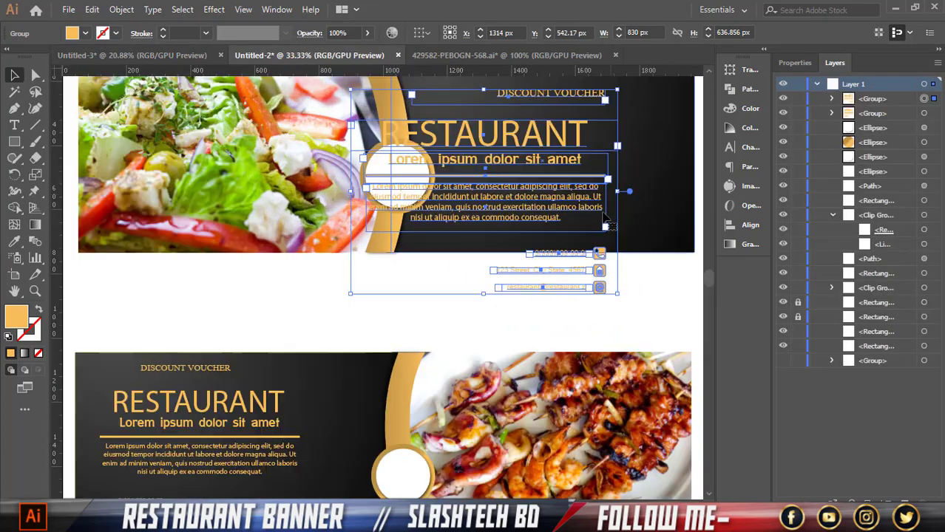
pyautogui.scroll(1, 603, 228)
pyautogui.scroll(1, 606, 230)
# Scale the icon text group proportionally to 662 px wide and fit it within the upper banner's dark panel near the outer edge
pyautogui.moveTo(606, 236); pyautogui.dragTo(655, 244)
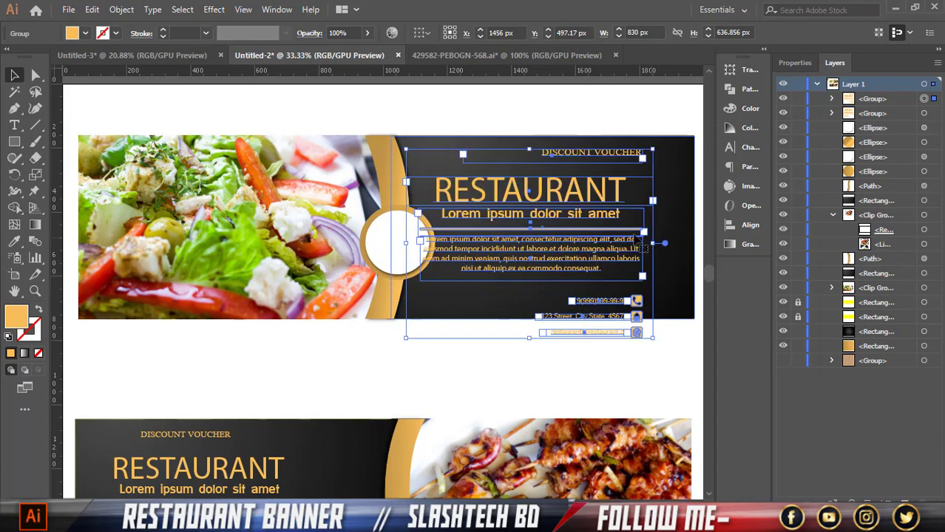
pyautogui.moveTo(611, 219); pyautogui.dragTo(663, 229)
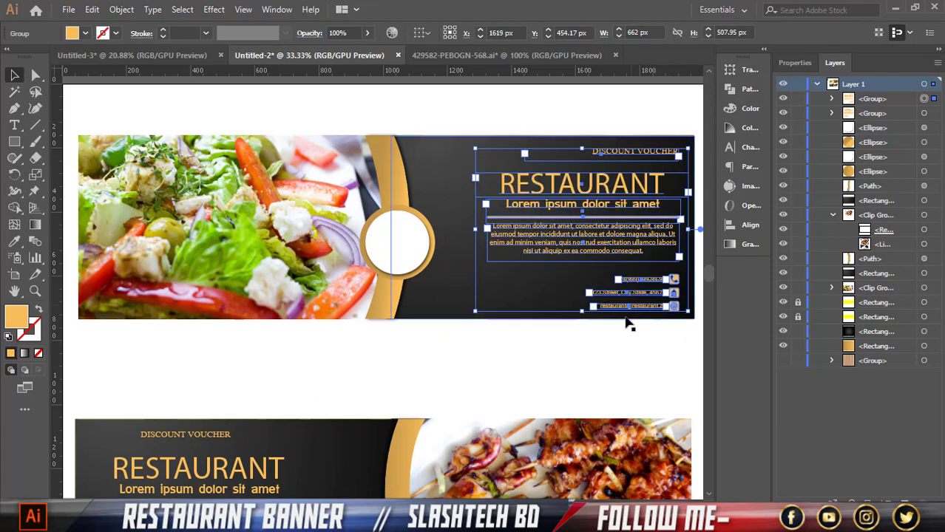
pyautogui.click(610, 344)
# Shift the lower banner's text group slightly left, closer to the panel's outer edge
pyautogui.scroll(-5, 583, 338)
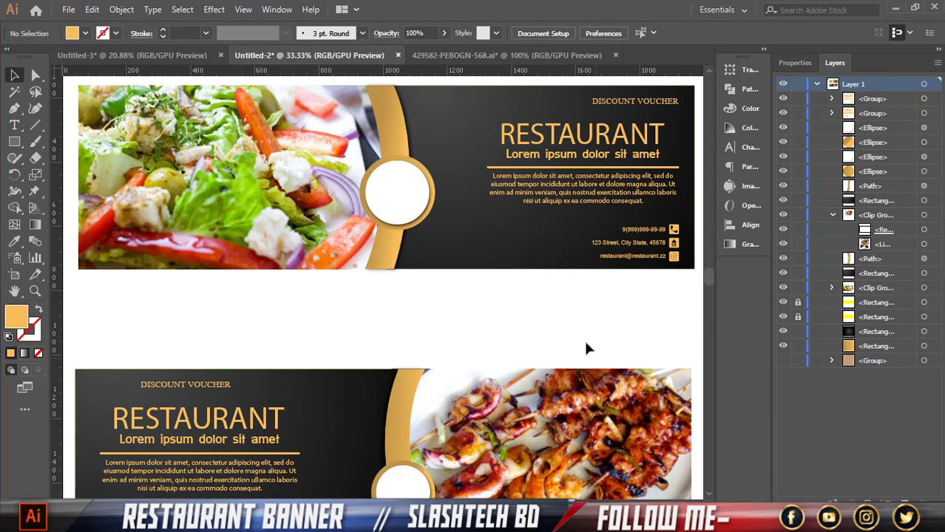
pyautogui.scroll(-1, 578, 344)
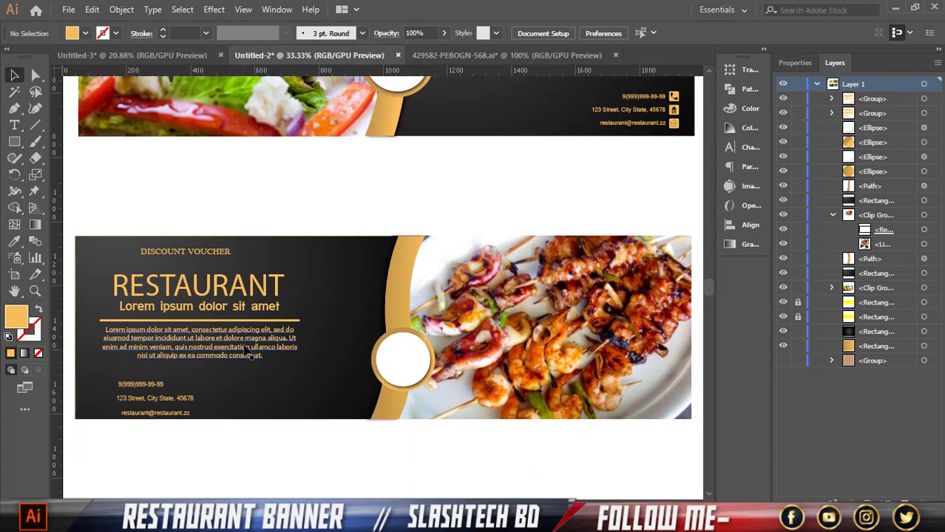
pyautogui.click(248, 352)
pyautogui.moveTo(237, 336); pyautogui.dragTo(210, 336)
pyautogui.click(215, 445)
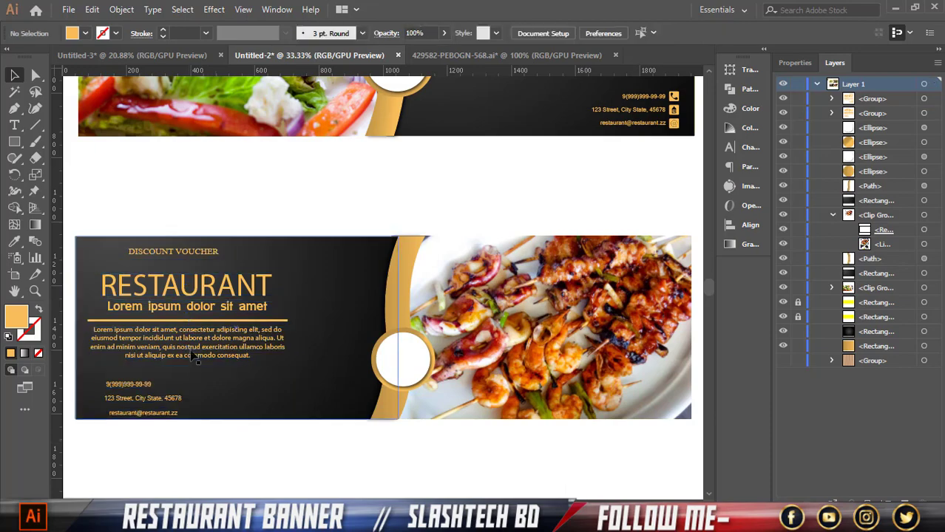
# Ungroup the lower banner's text group into separate text objects and divider line
pyautogui.rightClick(190, 349)
pyautogui.click(230, 242)
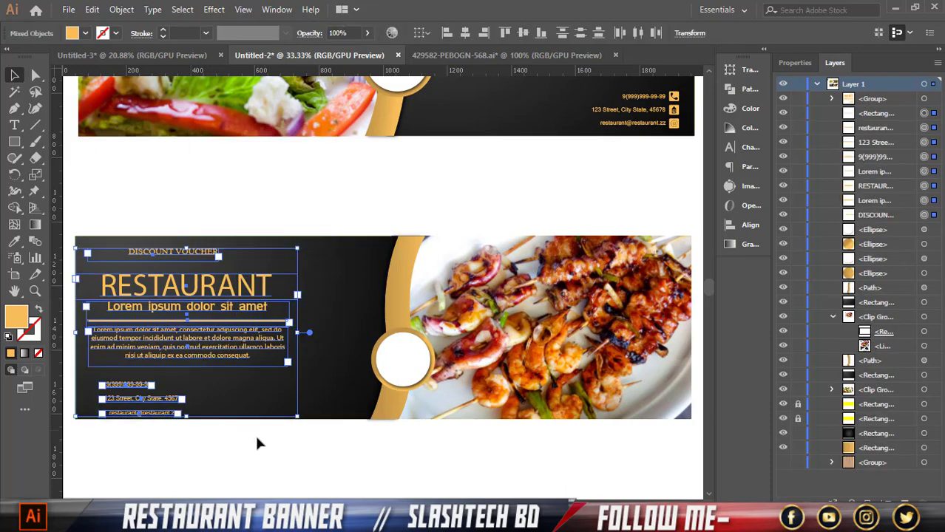
pyautogui.click(96, 441)
# Ungroup the upper banner's RESTAURANT text group into separate texts, divider line and contact icons
pyautogui.scroll(1, 97, 442)
pyautogui.press('super')
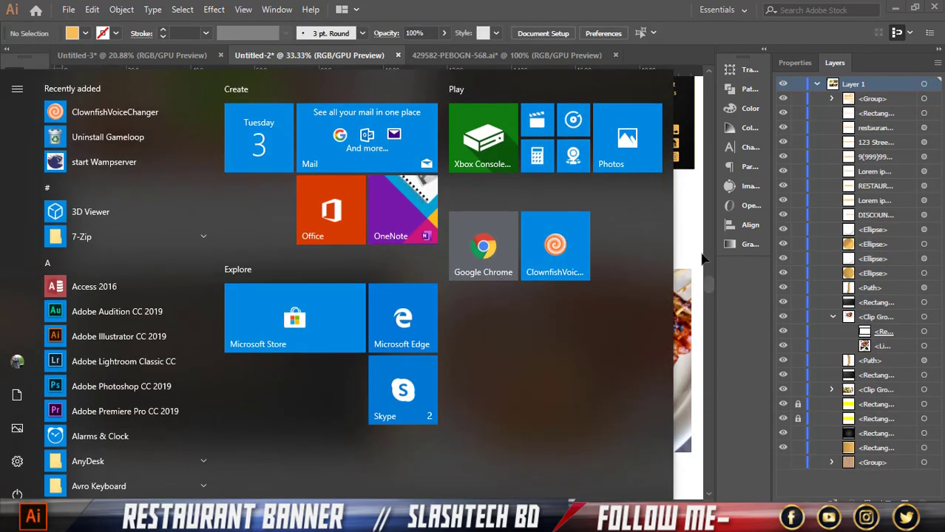
pyautogui.click(701, 256)
pyautogui.click(675, 131)
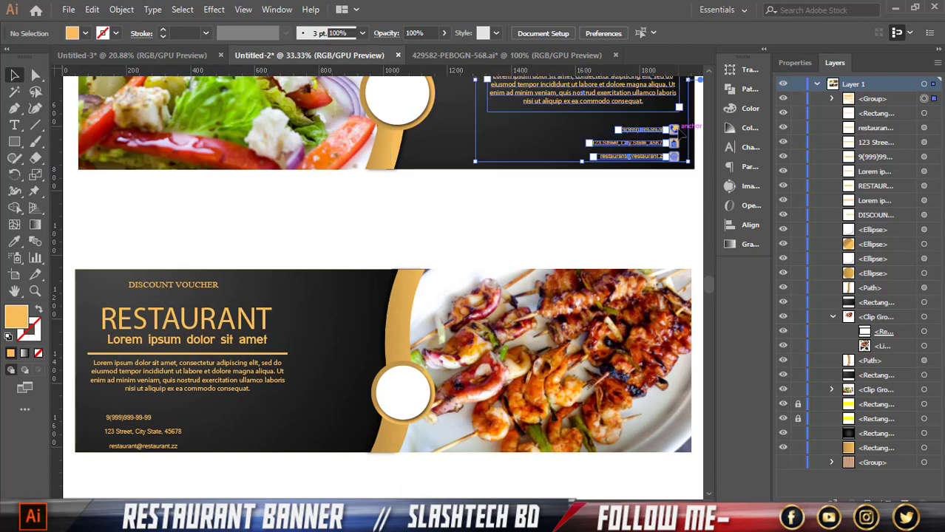
pyautogui.rightClick(679, 130)
pyautogui.click(710, 245)
pyautogui.click(665, 225)
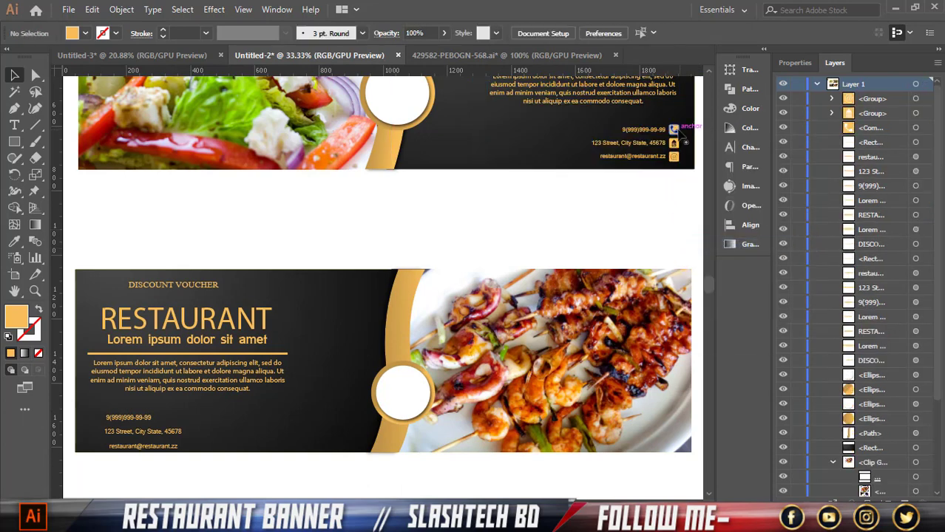
# Group the upper banner's three contact icons and place a copy beside the lower banner's contact lines
pyautogui.click(675, 130)
pyautogui.keyDown('shift'); pyautogui.click(674, 143); pyautogui.keyUp('shift')
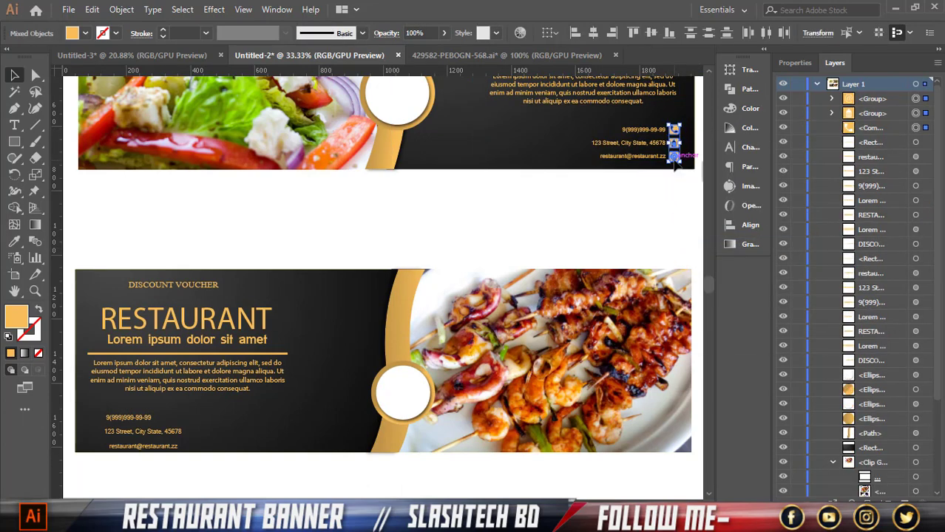
pyautogui.hotkey('ctrl', 'g')
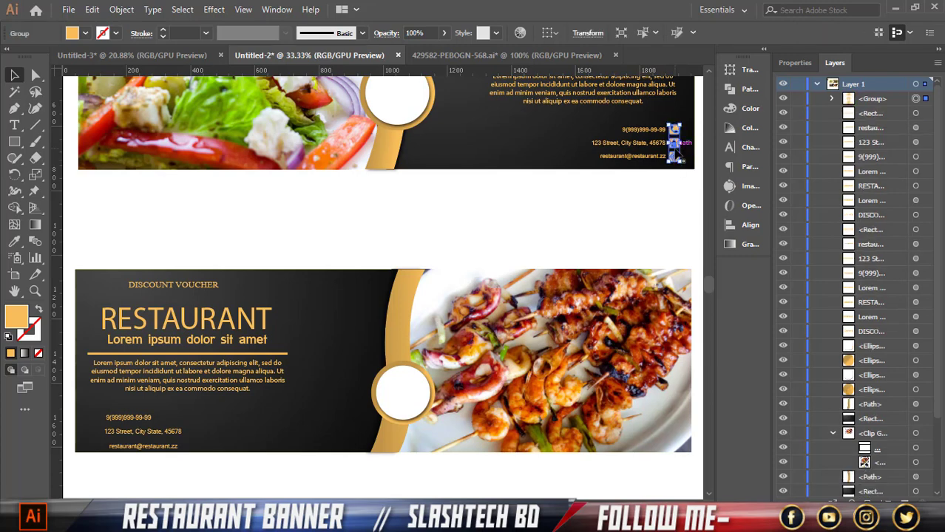
pyautogui.moveTo(676, 148); pyautogui.dragTo(88, 438)
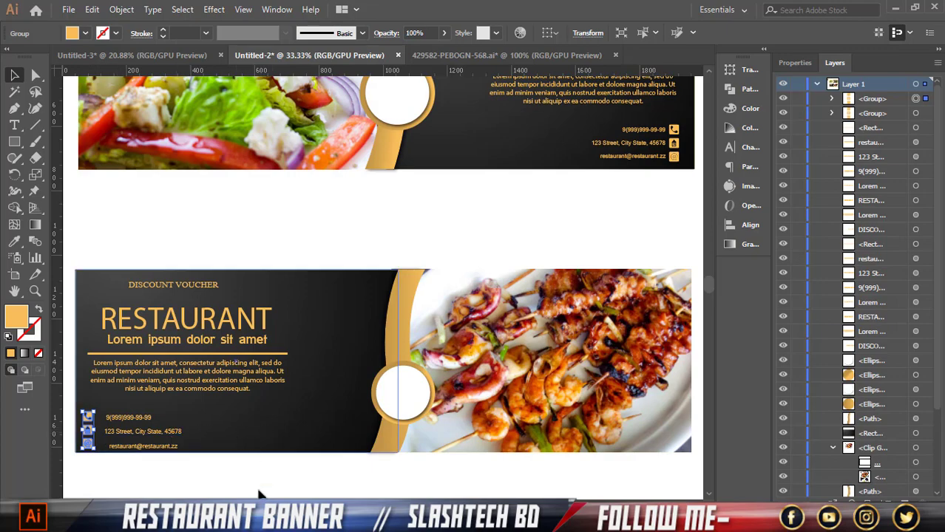
# Nudge the lower banner's phone line left, closer to its phone icon
pyautogui.hscroll(-3, 321, 431)
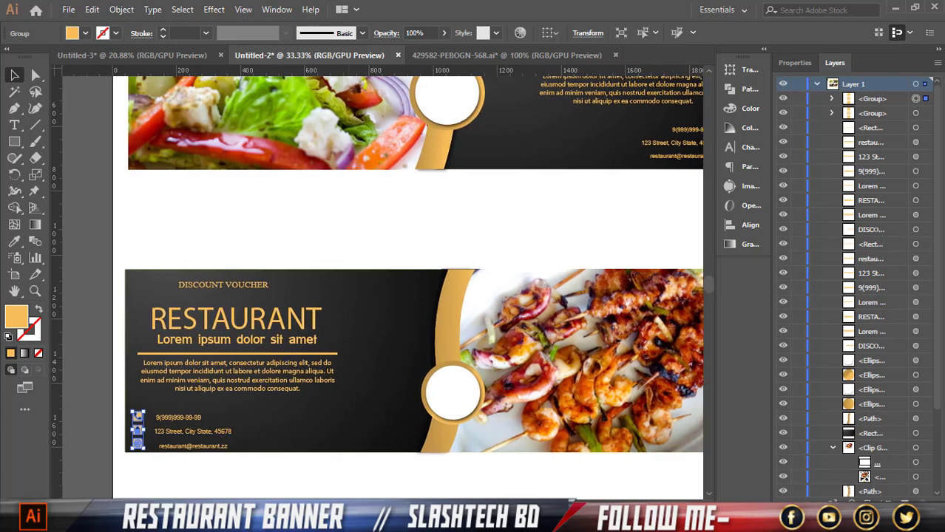
pyautogui.scroll(-2, 281, 403)
pyautogui.scroll(2, 273, 394)
pyautogui.scroll(2, 265, 384)
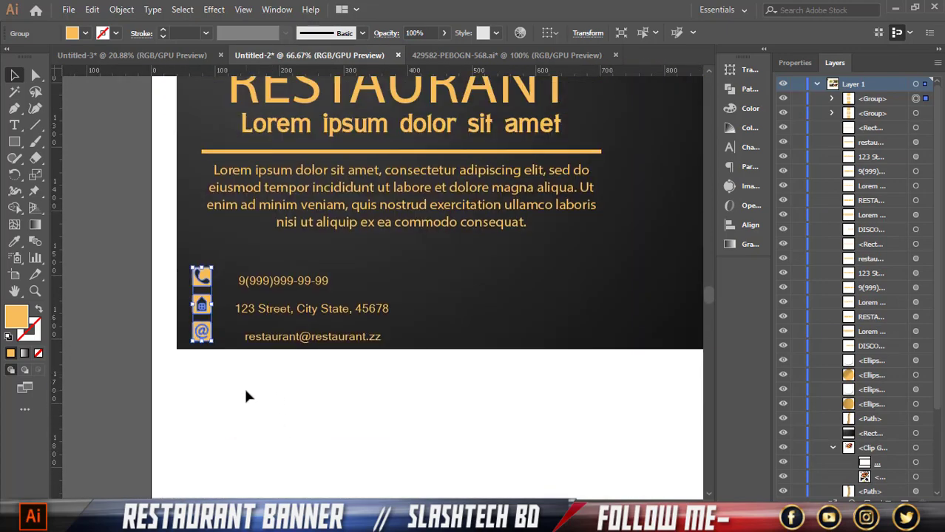
pyautogui.click(243, 386)
pyautogui.click(266, 309)
pyautogui.click(263, 283)
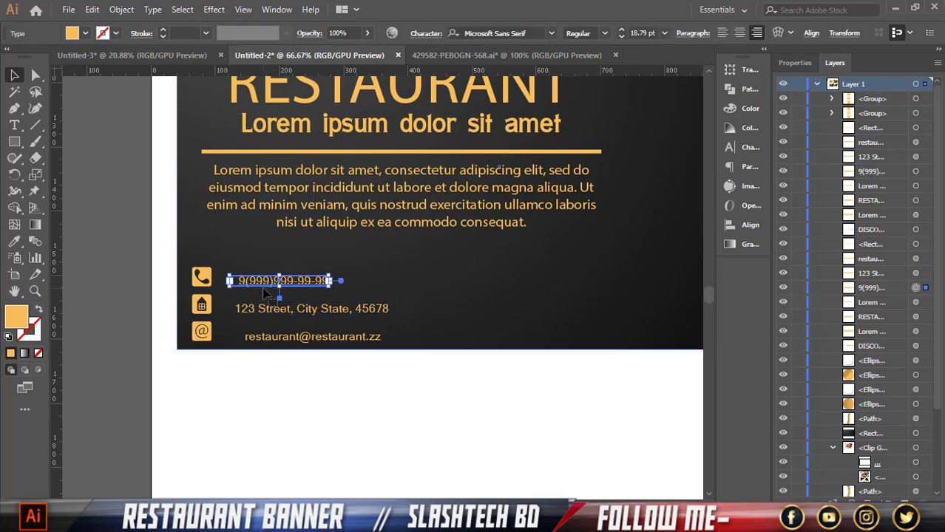
pyautogui.press('Left')
pyautogui.press('Left')
pyautogui.press('Left')
pyautogui.press('Left')
pyautogui.press('Left')
pyautogui.press('Left')
pyautogui.press('Left')
pyautogui.press('Left')
pyautogui.press('Left')
pyautogui.press('Left')
# Nudge the lower banner's e-mail line left and slightly up so it sits level beside the @ icon
pyautogui.click(269, 340)
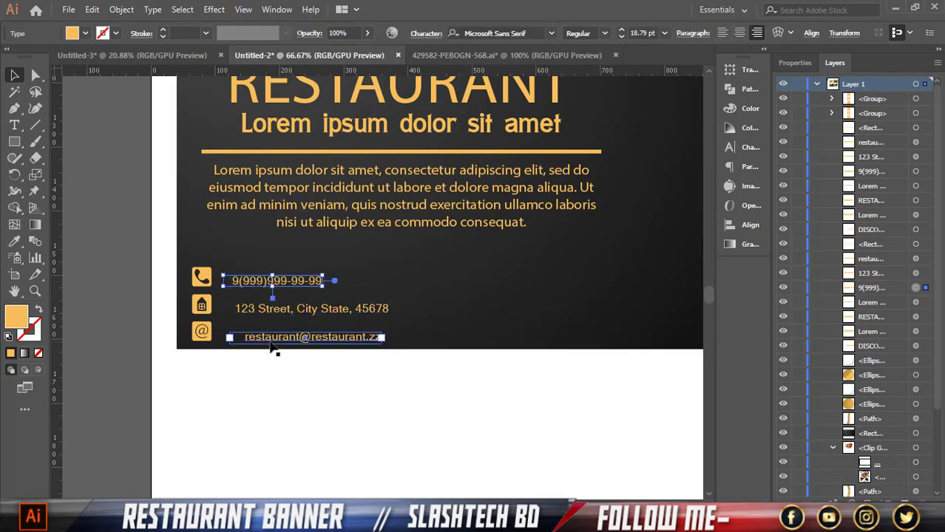
pyautogui.press('Left')
pyautogui.press('Left')
pyautogui.press('Left')
pyautogui.press('Left')
pyautogui.press('Left')
pyautogui.press('Left')
pyautogui.press('Left')
pyautogui.press('Left')
pyautogui.press('Left')
pyautogui.press('Left')
pyautogui.press('Left')
pyautogui.press('Left')
pyautogui.press('Left')
pyautogui.press('Left')
pyautogui.press('Left')
pyautogui.press('Left')
pyautogui.press('Left')
pyautogui.press('Left')
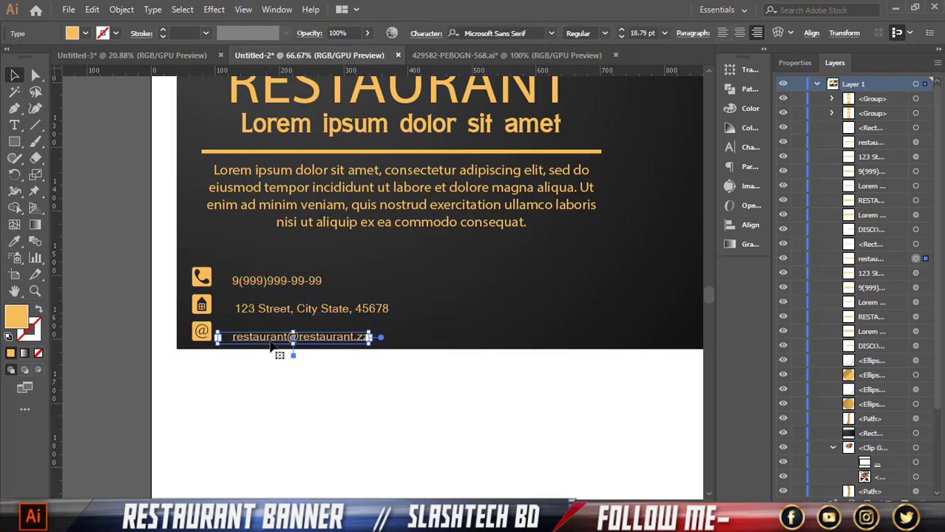
pyautogui.press('Up')
pyautogui.press('Up')
pyautogui.press('Up')
pyautogui.press('Up')
pyautogui.press('Up')
pyautogui.press('Up')
pyautogui.press('Up')
pyautogui.press('Up')
pyautogui.press('Up')
pyautogui.press('Up')
pyautogui.press('Up')
pyautogui.press('Up')
pyautogui.press('Up')
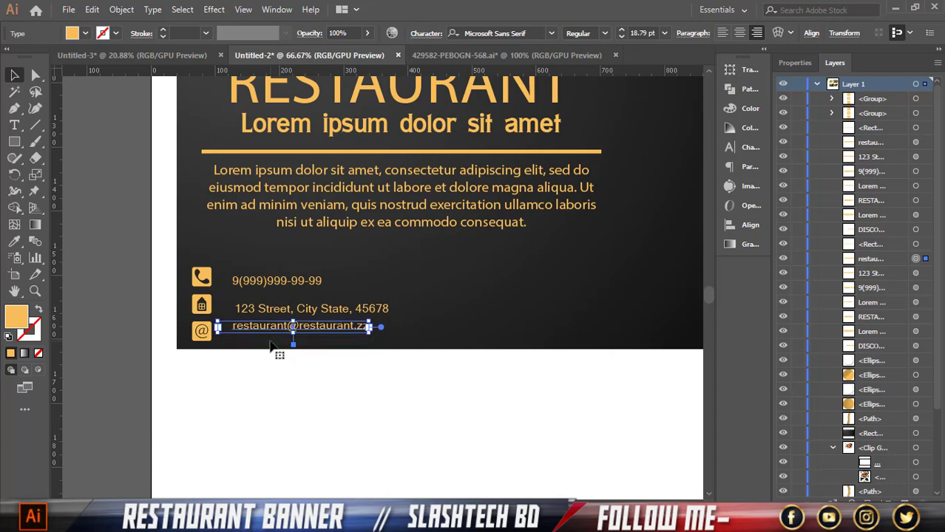
pyautogui.press('Down')
pyautogui.press('Down')
pyautogui.press('Down')
pyautogui.press('Down')
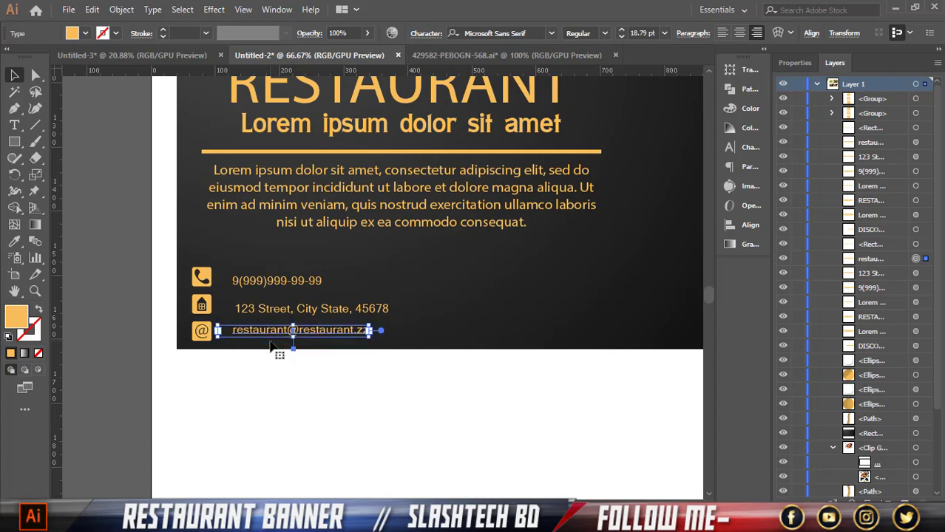
pyautogui.press('Left')
pyautogui.press('Left')
pyautogui.press('Left')
pyautogui.press('Left')
pyautogui.press('Left')
pyautogui.press('Left')
pyautogui.press('Left')
pyautogui.press('Left')
pyautogui.press('Left')
# Nudge the lower banner's address line left beside the house icon, in line with the e-mail line
pyautogui.click(274, 311)
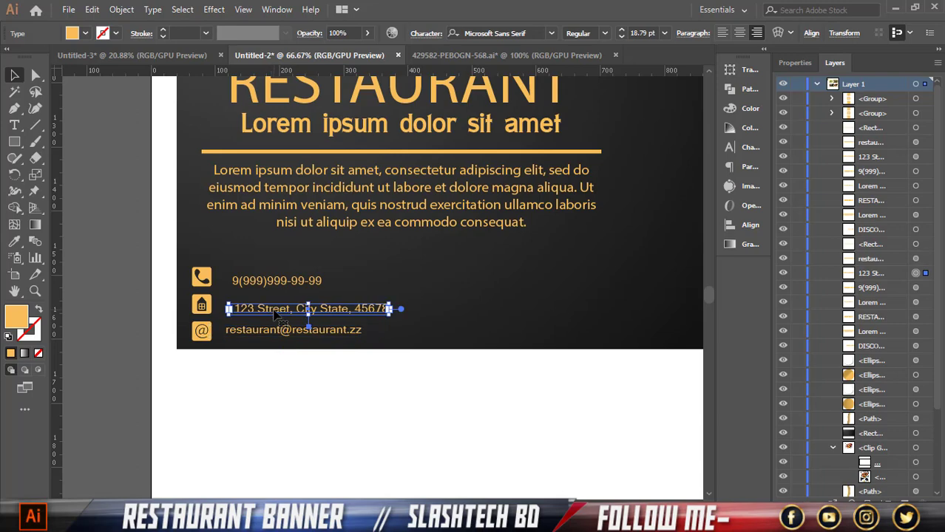
pyautogui.press('Left')
pyautogui.press('Left')
pyautogui.press('Left')
pyautogui.press('Left')
pyautogui.press('Left')
pyautogui.press('Left')
pyautogui.press('Left')
pyautogui.press('Left')
pyautogui.press('Left')
pyautogui.click(274, 282)
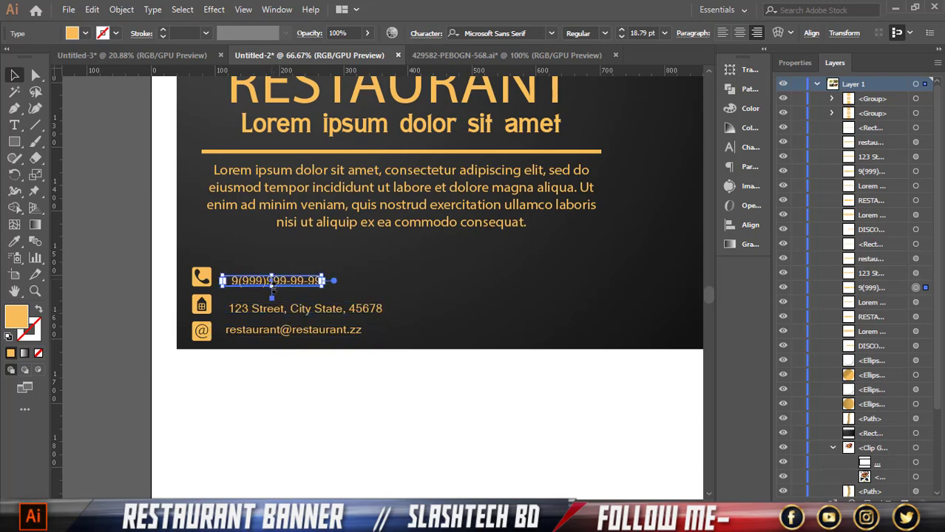
pyautogui.click(266, 310)
pyautogui.press('Left')
pyautogui.press('Left')
pyautogui.press('Left')
pyautogui.press('Left')
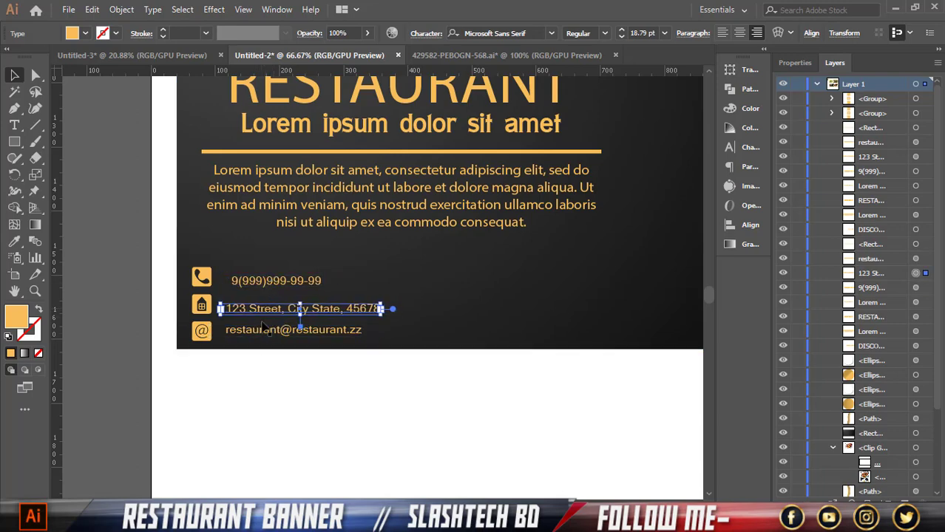
# Shift the lower banner's title, subtitle, divider and paragraph slightly left, and move DISCOUNT VOUCHER further left
pyautogui.click(270, 391)
pyautogui.scroll(5, 270, 390)
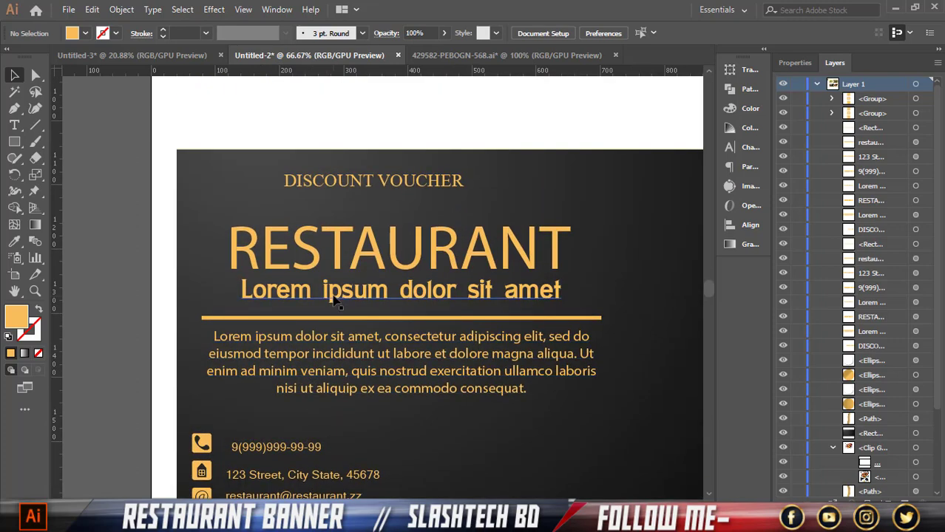
pyautogui.click(332, 352)
pyautogui.keyDown('shift'); pyautogui.click(345, 318); pyautogui.keyUp('shift')
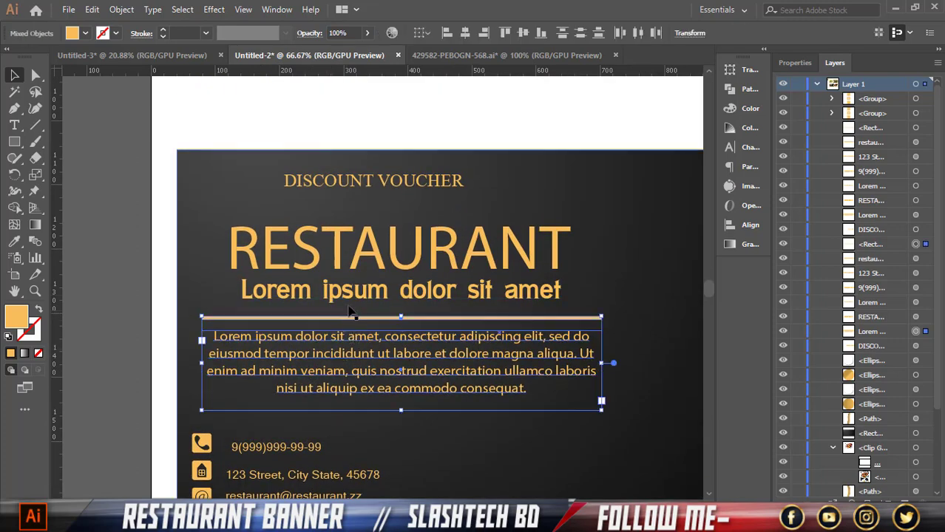
pyautogui.keyDown('shift'); pyautogui.click(354, 303); pyautogui.keyUp('shift')
pyautogui.keyDown('shift'); pyautogui.click(355, 256); pyautogui.keyUp('shift')
pyautogui.moveTo(394, 355)
pyautogui.mouseDown()
pyautogui.moveTo(381, 355)
pyautogui.moveTo(390, 354)
pyautogui.mouseUp()
pyautogui.moveTo(393, 178); pyautogui.dragTo(363, 180)
# Group the lower banner's voucher text, title, subtitle, paragraph, contact lines and icons
pyautogui.keyDown('shift'); pyautogui.click(392, 251); pyautogui.keyUp('shift')
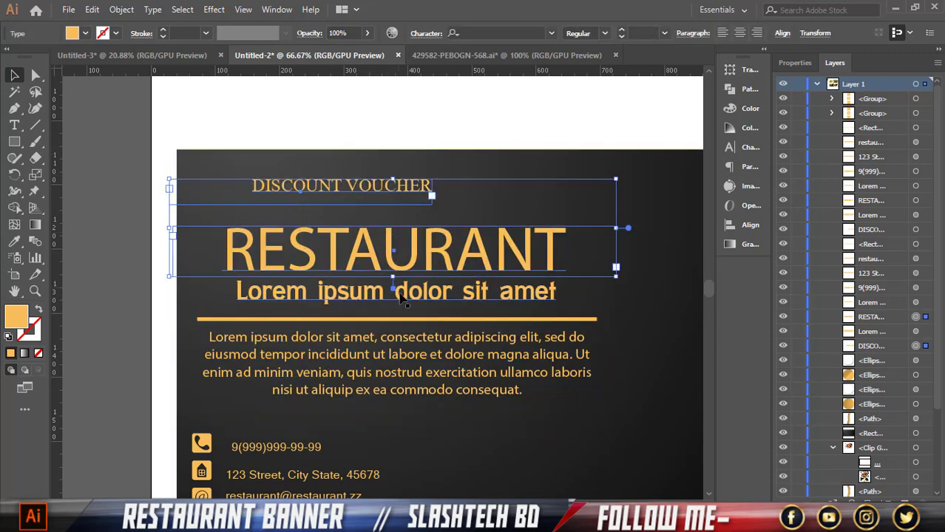
pyautogui.keyDown('shift'); pyautogui.click(392, 292); pyautogui.keyUp('shift')
pyautogui.keyDown('shift'); pyautogui.click(403, 319); pyautogui.keyUp('shift')
pyautogui.keyDown('shift'); pyautogui.click(406, 347); pyautogui.keyUp('shift')
pyautogui.keyDown('shift'); pyautogui.click(273, 448); pyautogui.keyUp('shift')
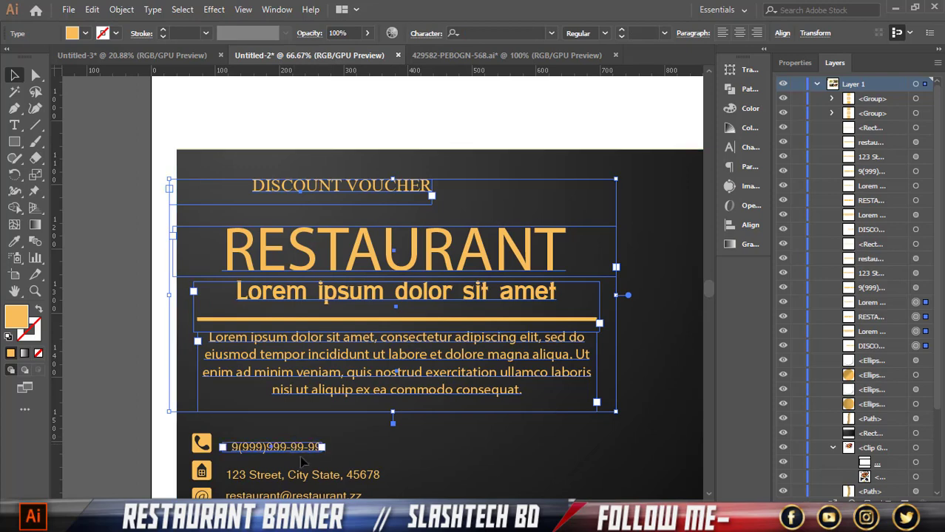
pyautogui.keyDown('shift'); pyautogui.click(304, 477); pyautogui.keyUp('shift')
pyautogui.keyDown('shift'); pyautogui.click(305, 494); pyautogui.keyUp('shift')
pyautogui.scroll(-1, 304, 495)
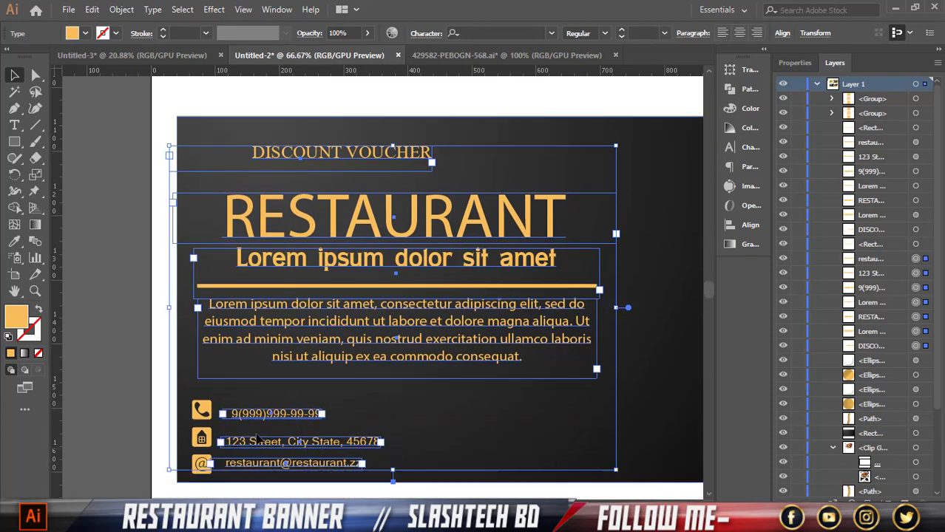
pyautogui.keyDown('shift'); pyautogui.click(202, 411); pyautogui.keyUp('shift')
pyautogui.hotkey('ctrl', 'g')
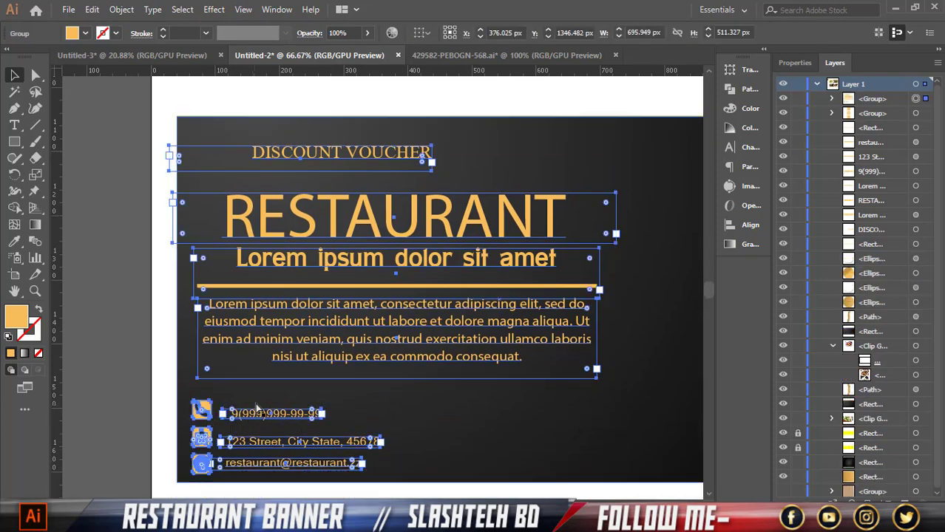
# Apply a Multiply drop shadow to the lower text group with 53% opacity, -13 px X offset, 1 px Y offset and 5 px blur
pyautogui.click(214, 9)
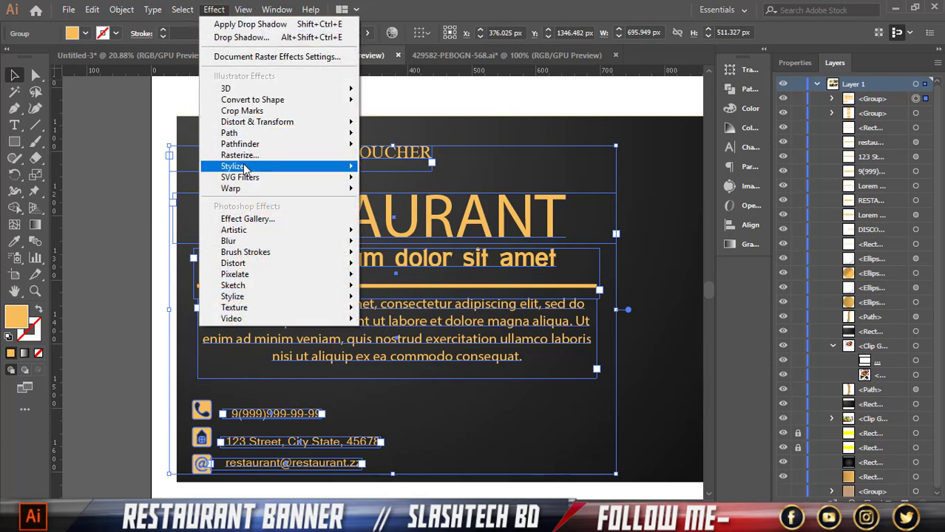
pyautogui.moveTo(245, 167)
pyautogui.click(374, 170)
pyautogui.click(770, 348)
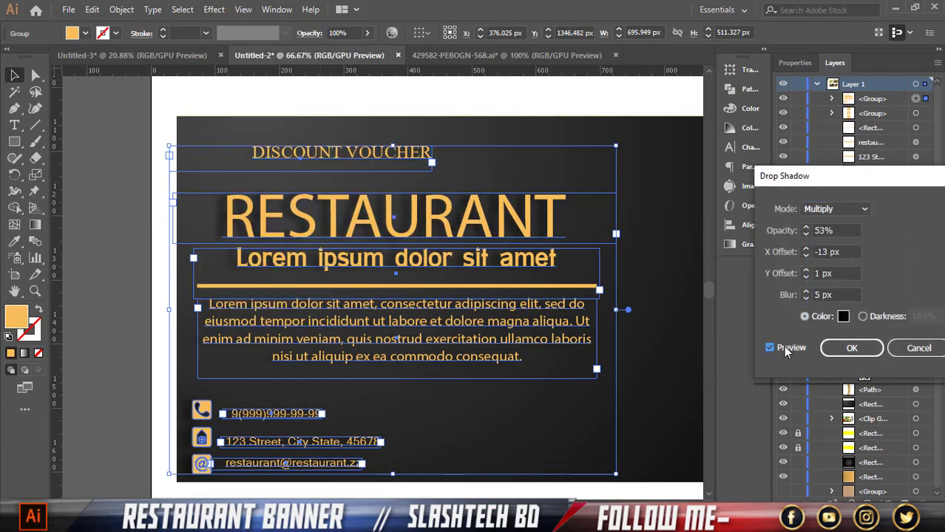
pyautogui.click(851, 348)
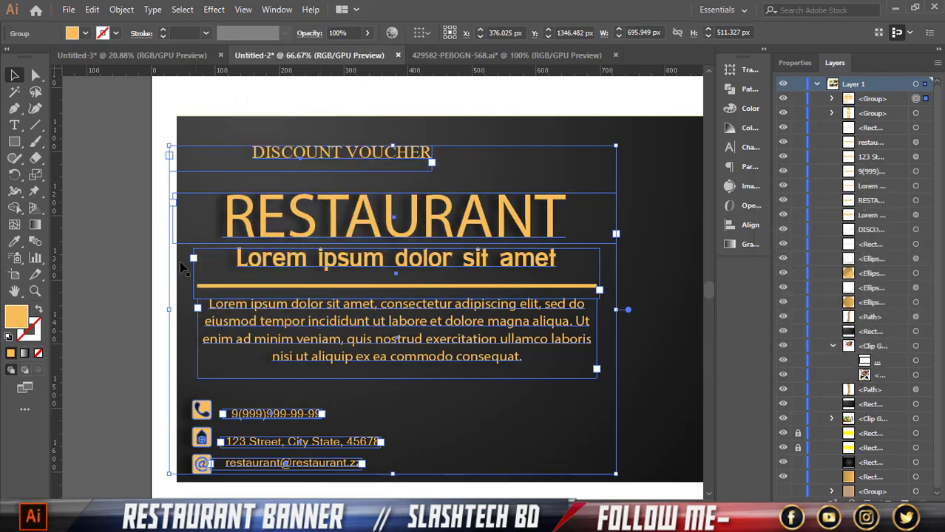
pyautogui.click(108, 247)
# Move the upper banner's DISCOUNT VOUCHER text left and slightly up, within the width of the RESTAURANT title
pyautogui.scroll(-2, 258, 251)
pyautogui.scroll(2, 463, 238)
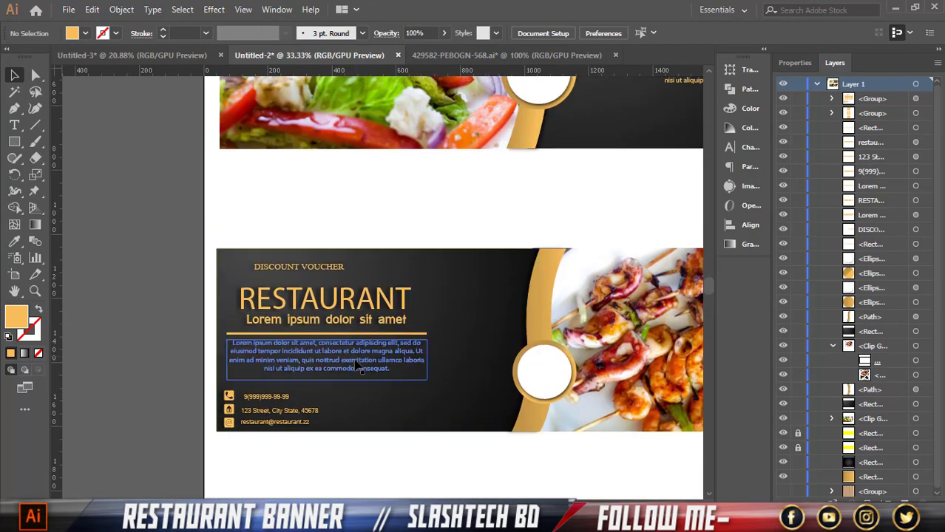
pyautogui.scroll(2, 358, 367)
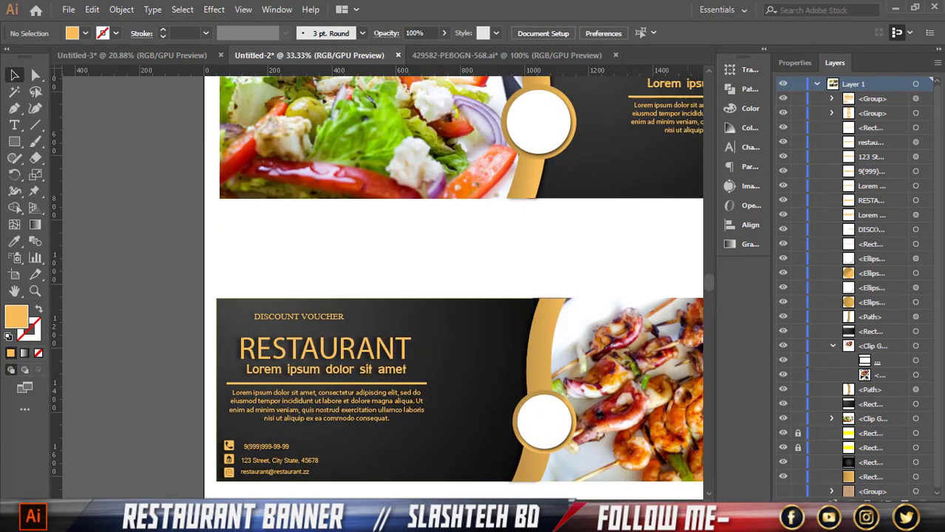
pyautogui.hscroll(6, 677, 384)
pyautogui.scroll(4, 677, 384)
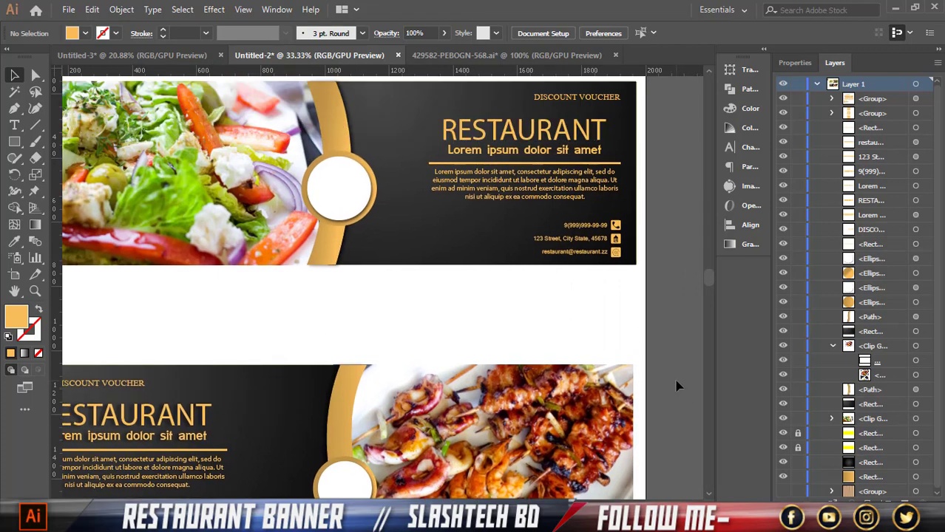
pyautogui.scroll(8, 663, 356)
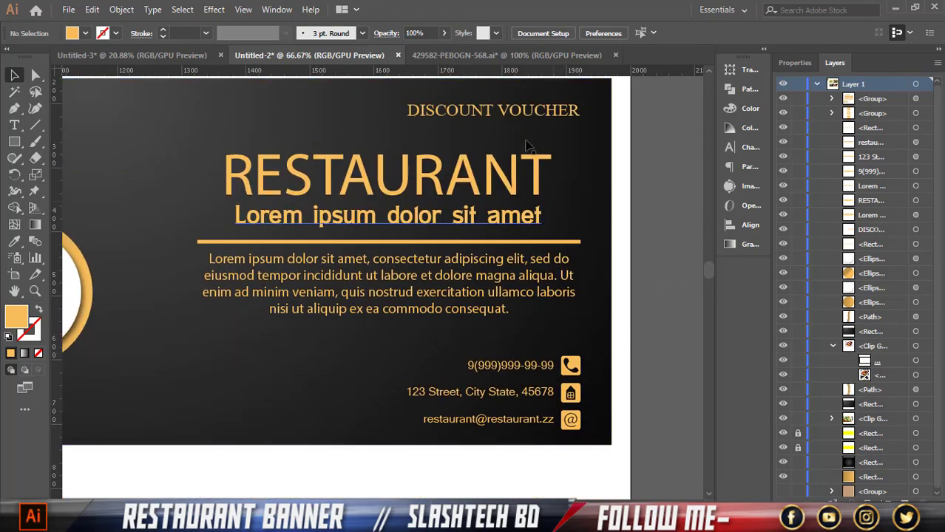
pyautogui.moveTo(515, 115); pyautogui.dragTo(483, 109)
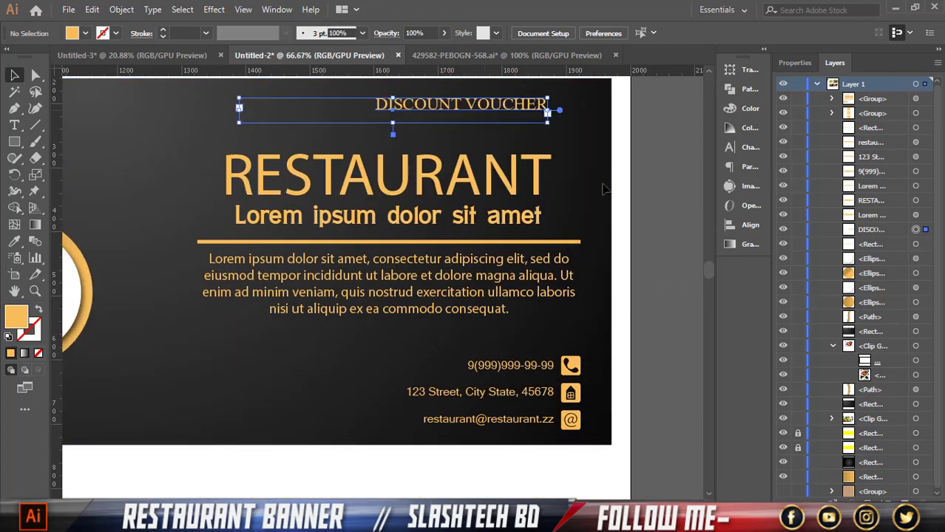
pyautogui.click(649, 214)
# Group the upper banner's voucher text, title, subtitle, divider, paragraph, contact lines and icons
pyautogui.click(488, 187)
pyautogui.keyDown('shift'); pyautogui.click(493, 241); pyautogui.keyUp('shift')
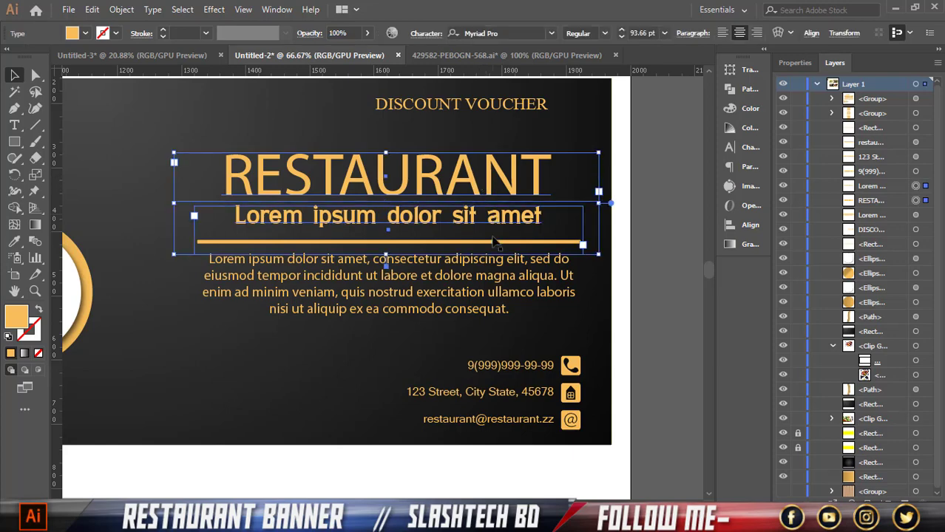
pyautogui.keyDown('shift'); pyautogui.click(493, 272); pyautogui.keyUp('shift')
pyautogui.keyDown('shift'); pyautogui.click(494, 244); pyautogui.keyUp('shift')
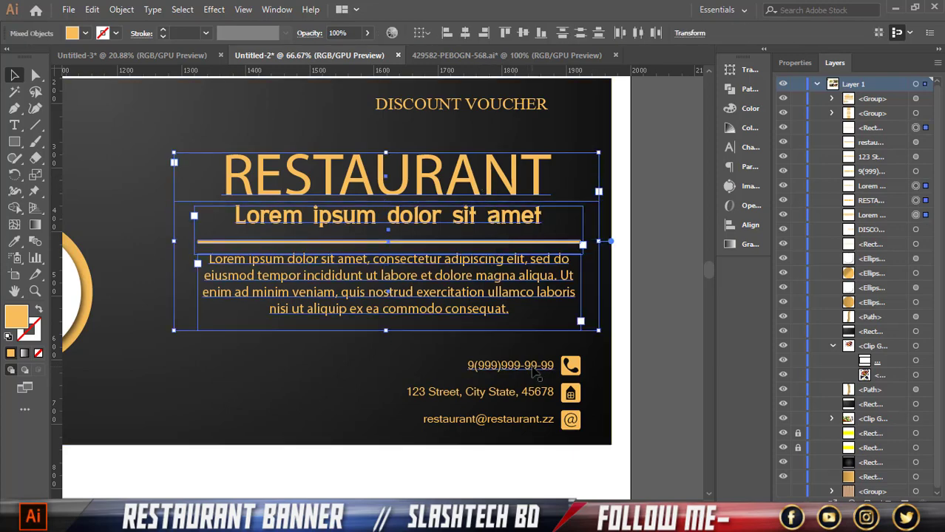
pyautogui.keyDown('shift'); pyautogui.click(510, 366); pyautogui.keyUp('shift')
pyautogui.keyDown('shift'); pyautogui.click(480, 392); pyautogui.keyUp('shift')
pyautogui.keyDown('shift'); pyautogui.click(549, 420); pyautogui.keyUp('shift')
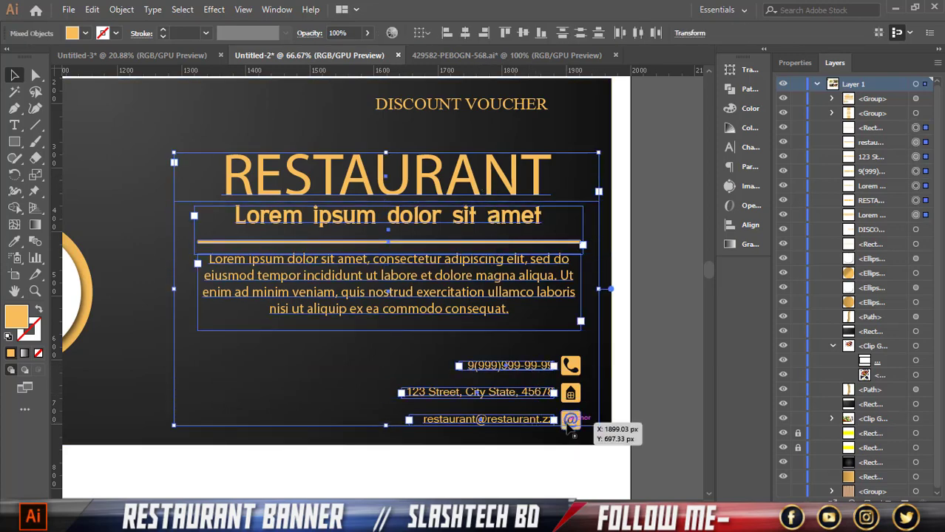
pyautogui.keyDown('shift'); pyautogui.click(509, 117); pyautogui.keyUp('shift')
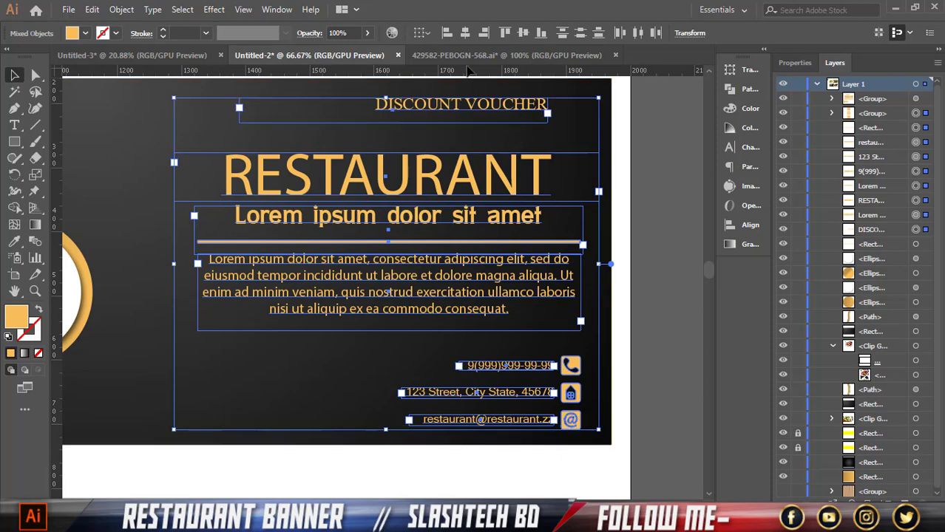
pyautogui.hotkey('ctrl', 'g')
# Apply a Multiply drop shadow to the upper text group with 53% opacity, -13 px X offset, 1 px Y offset and 5 px blur
pyautogui.click(214, 9)
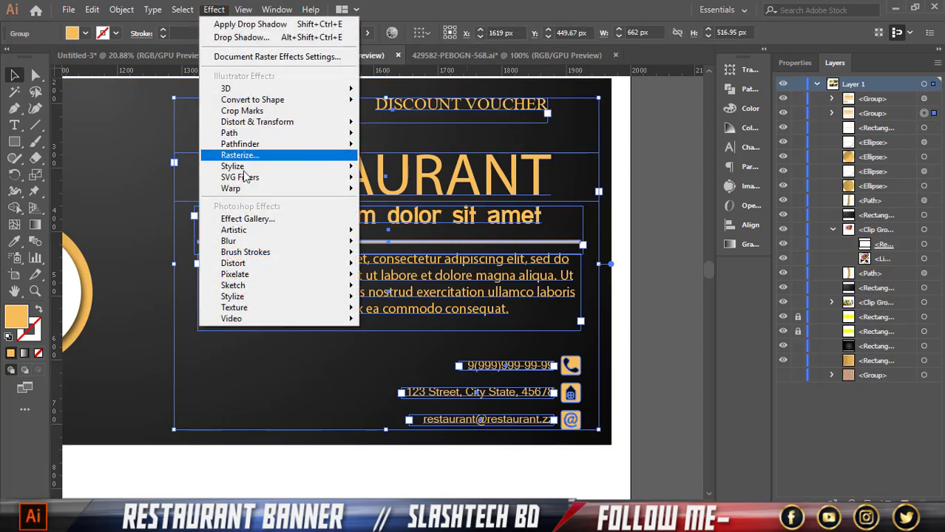
pyautogui.moveTo(244, 166)
pyautogui.click(389, 163)
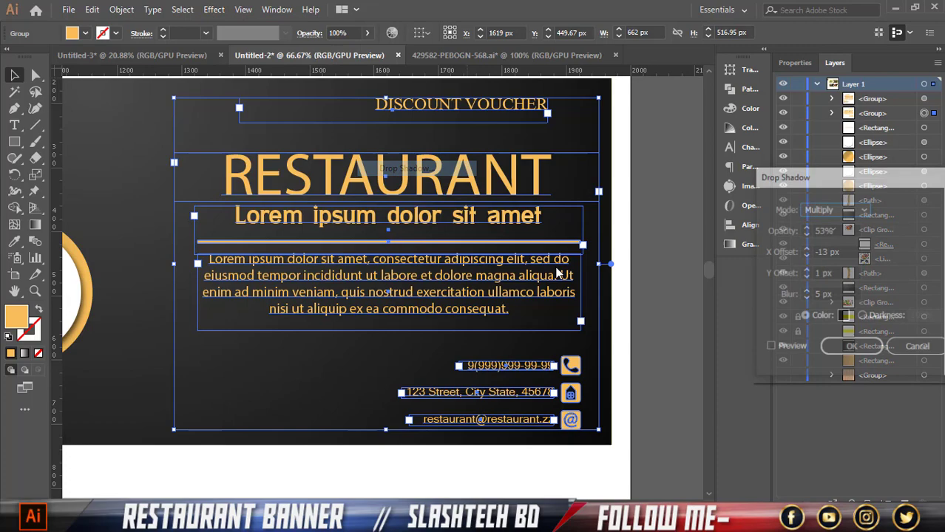
pyautogui.click(834, 352)
pyautogui.click(669, 348)
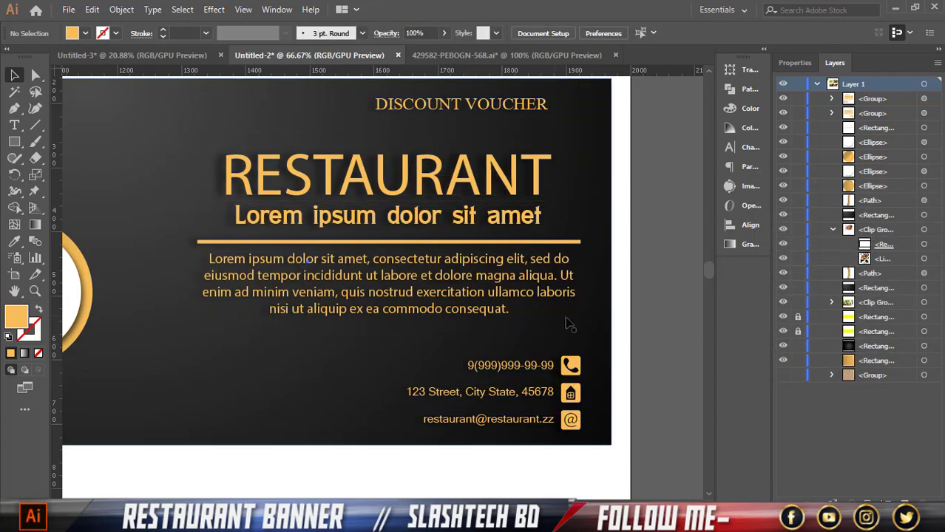
# Add a 48 pt Myriad Pro text reading "50%" in the empty area above the artboard
pyautogui.scroll(-3, 611, 325)
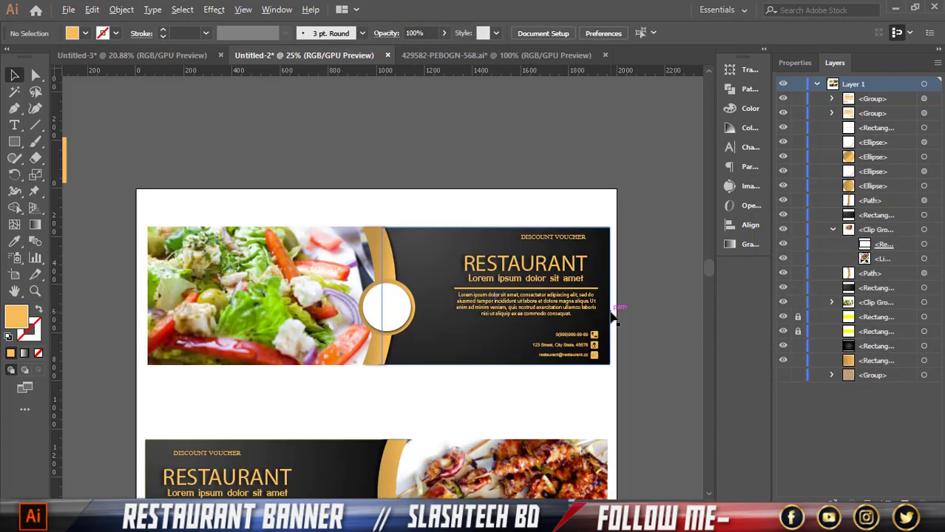
pyautogui.scroll(-1, 611, 316)
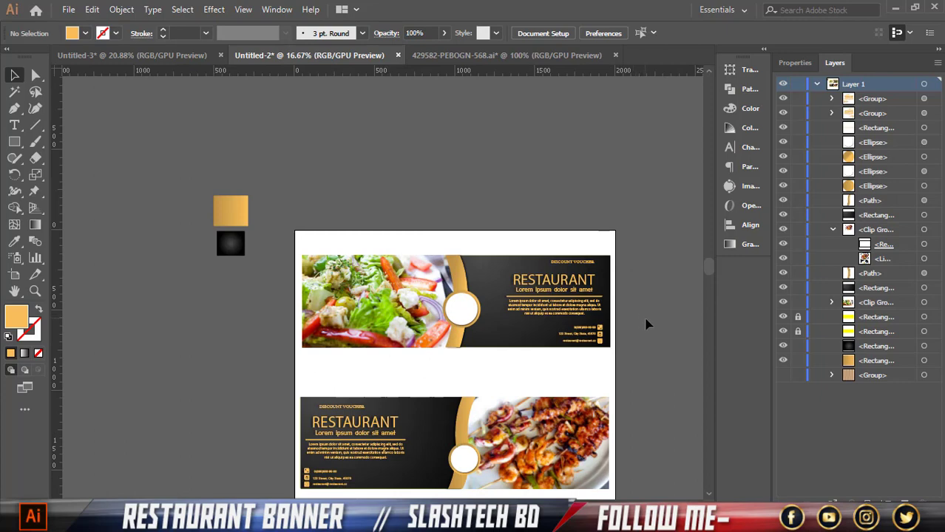
pyautogui.click(14, 125)
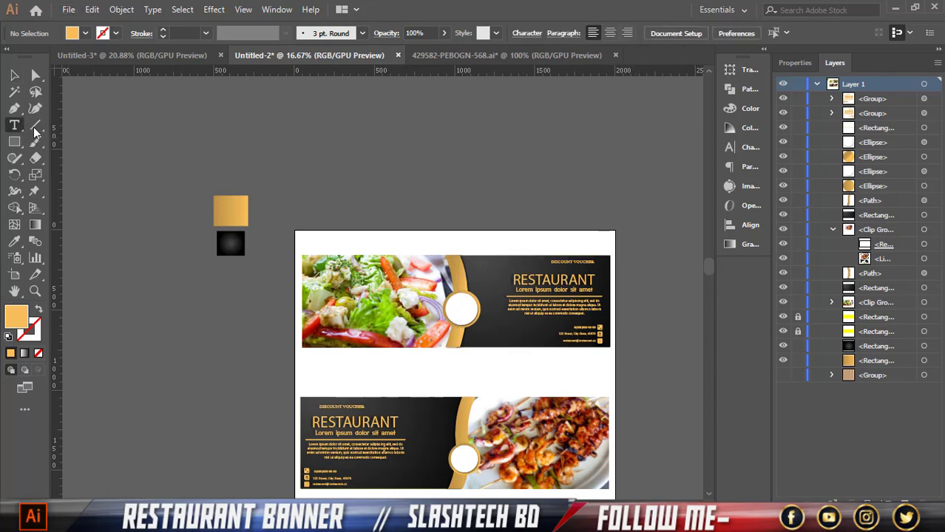
pyautogui.click(250, 131)
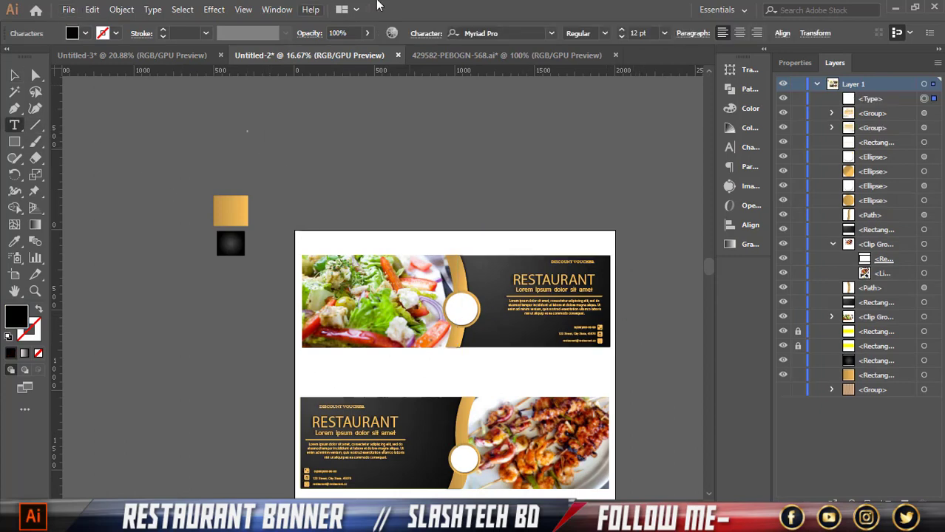
pyautogui.click(664, 33)
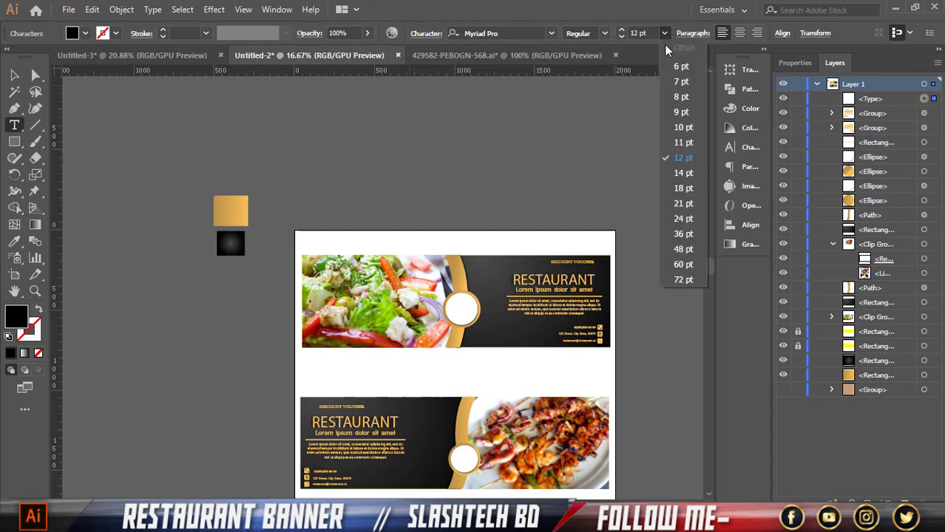
pyautogui.click(681, 255)
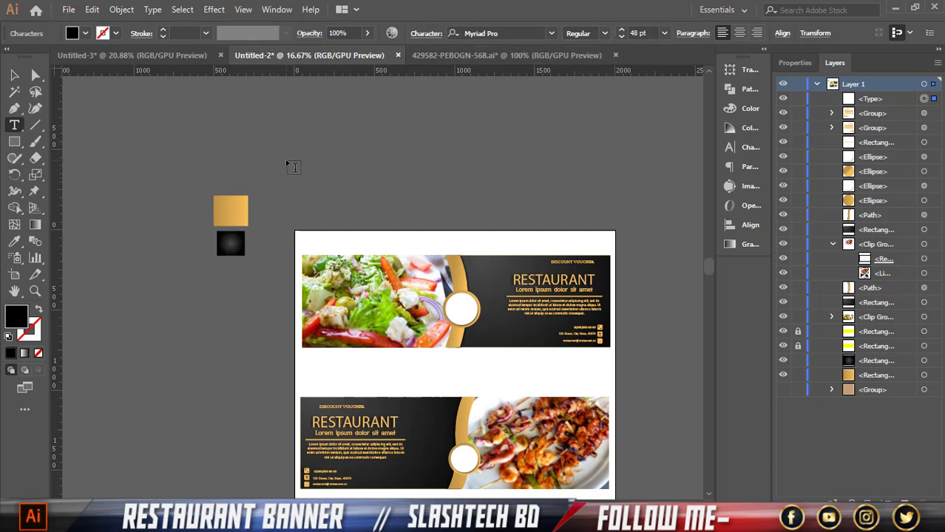
pyautogui.click(285, 160)
pyautogui.press('BackSpace')
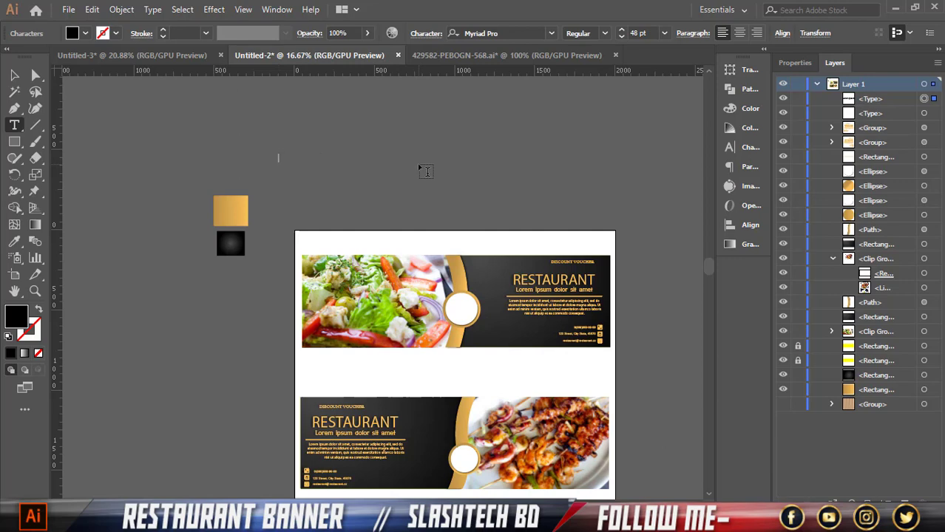
pyautogui.write('50')
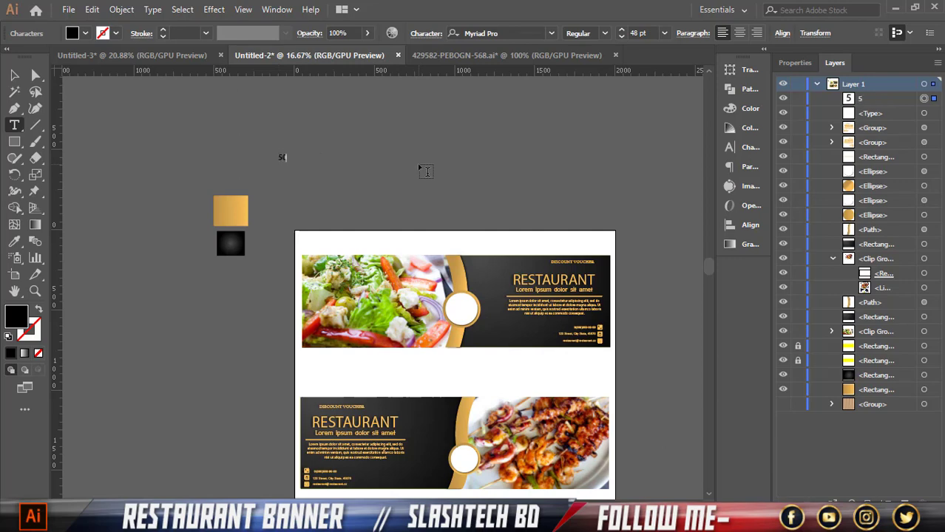
pyautogui.click(16, 75)
# Enlarge the 50% text to about 69 pt and add a copy directly below it reading "off"
pyautogui.scroll(3, 174, 161)
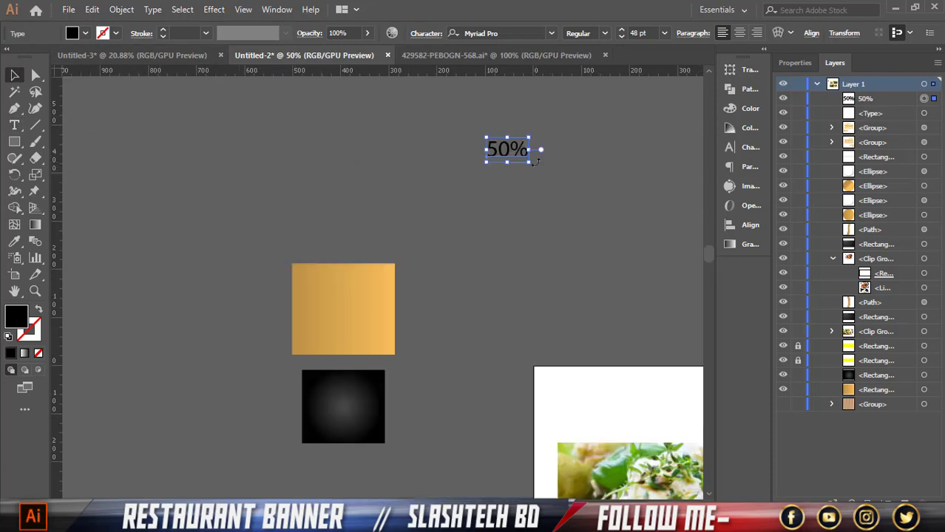
pyautogui.moveTo(533, 166); pyautogui.dragTo(478, 189)
pyautogui.doubleClick(524, 191)
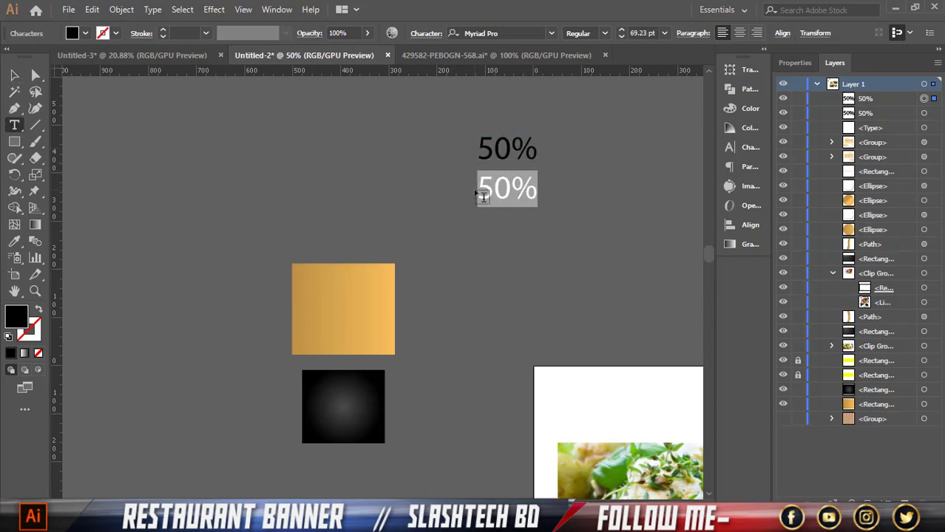
pyautogui.write('off')
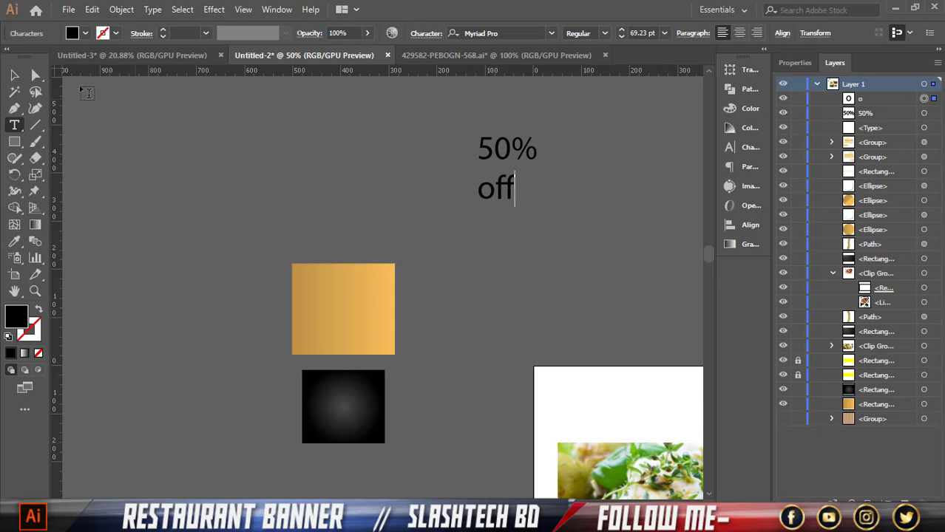
# Arrange the off text closely beneath the 50% text, roughly centred under it
pyautogui.click(14, 75)
pyautogui.moveTo(505, 193); pyautogui.dragTo(546, 183)
pyautogui.click(434, 118)
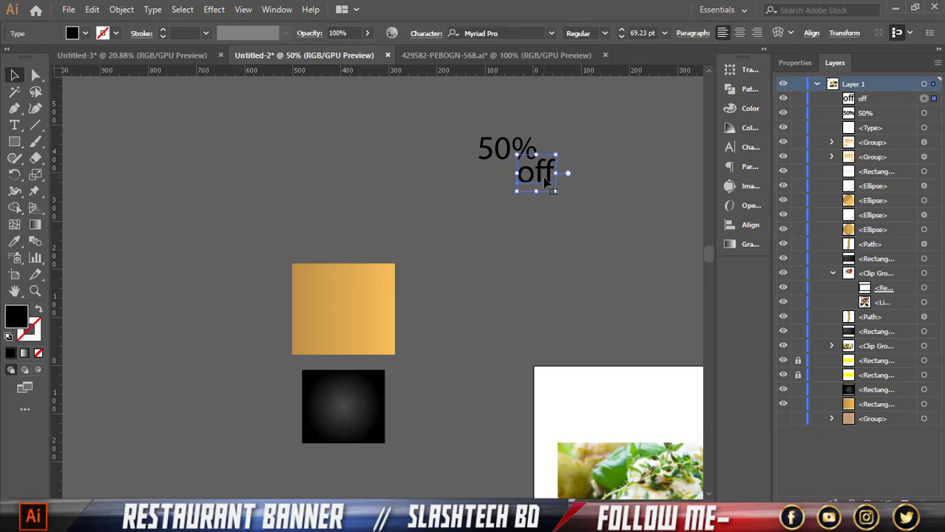
pyautogui.moveTo(550, 178); pyautogui.dragTo(514, 188)
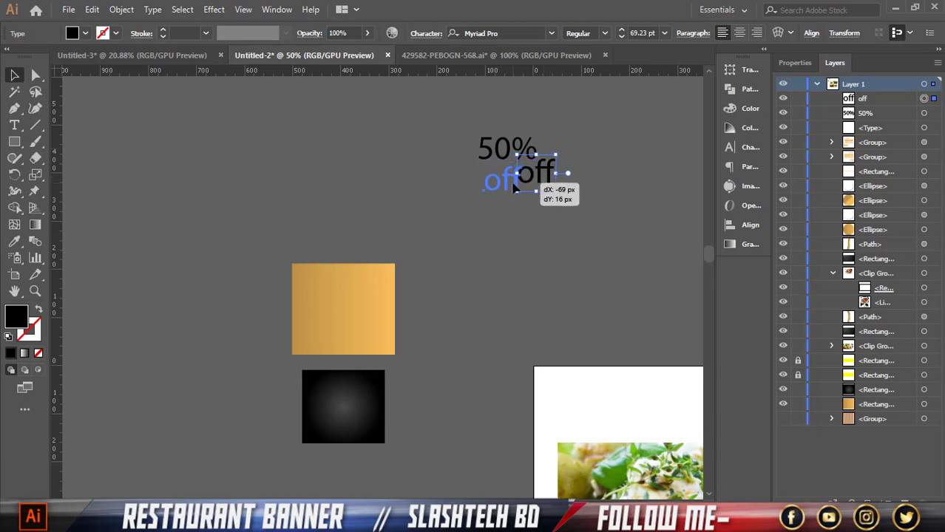
pyautogui.moveTo(514, 189); pyautogui.dragTo(514, 188)
pyautogui.click(509, 231)
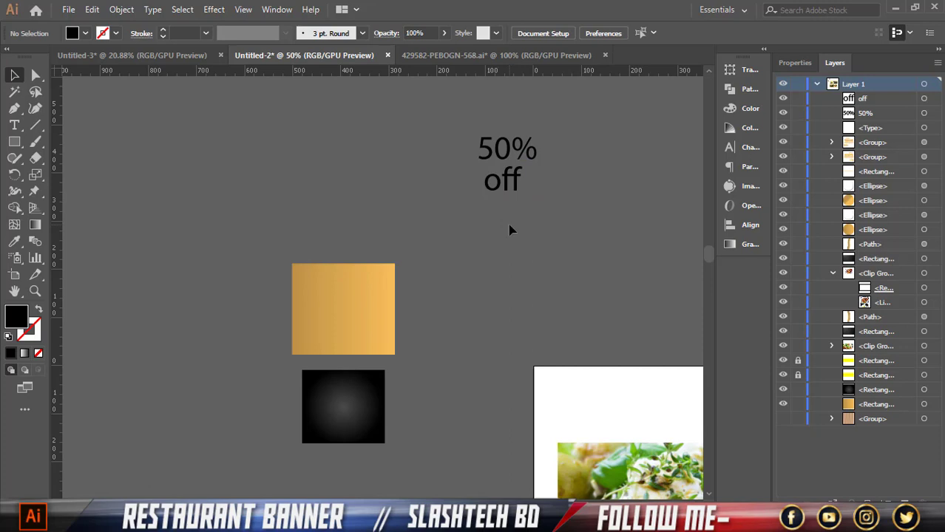
pyautogui.click(500, 163)
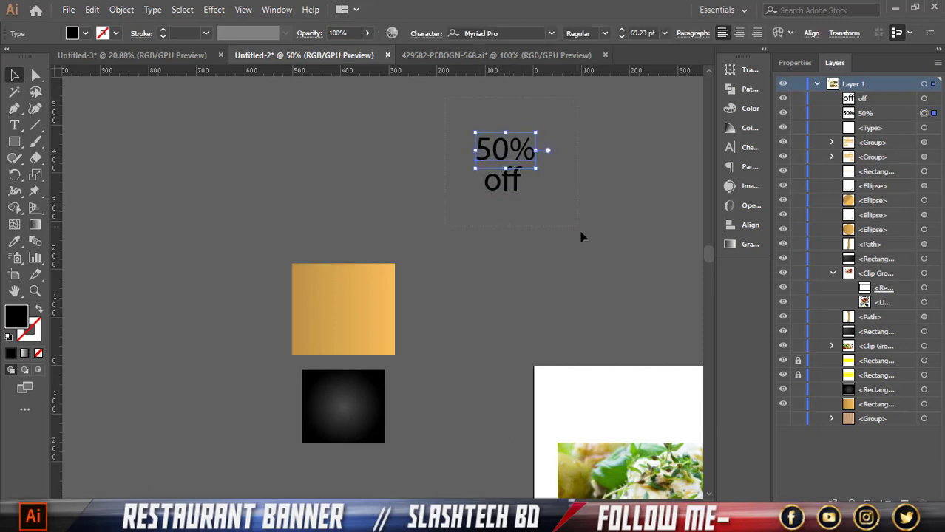
# Move the 50% and off texts together above the colour swatches and set their font to Anitlles Expanded Italic
pyautogui.moveTo(581, 231); pyautogui.dragTo(581, 232)
pyautogui.moveTo(512, 157); pyautogui.dragTo(294, 163)
pyautogui.click(551, 33)
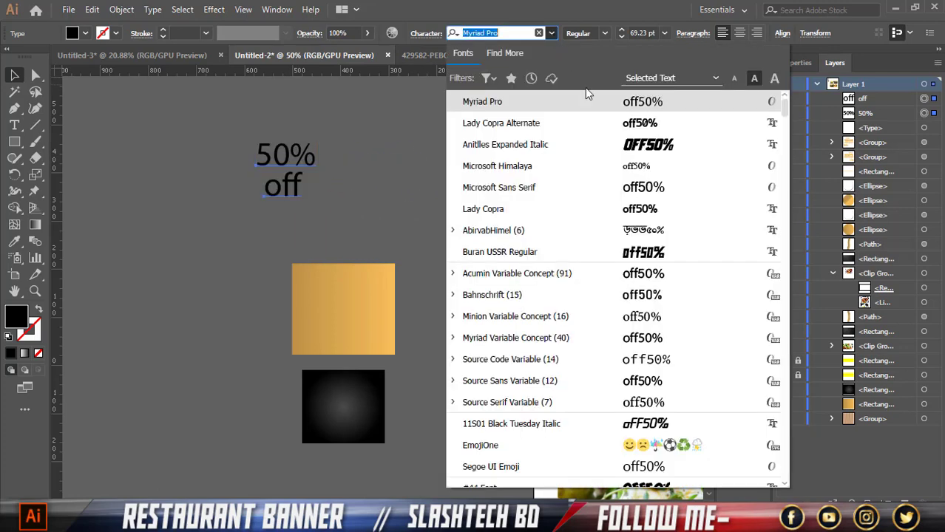
pyautogui.click(620, 150)
# Place the 50% and off texts inside the upper banner's white circular badge, reduced to 50 pt
pyautogui.scroll(-1, 323, 145)
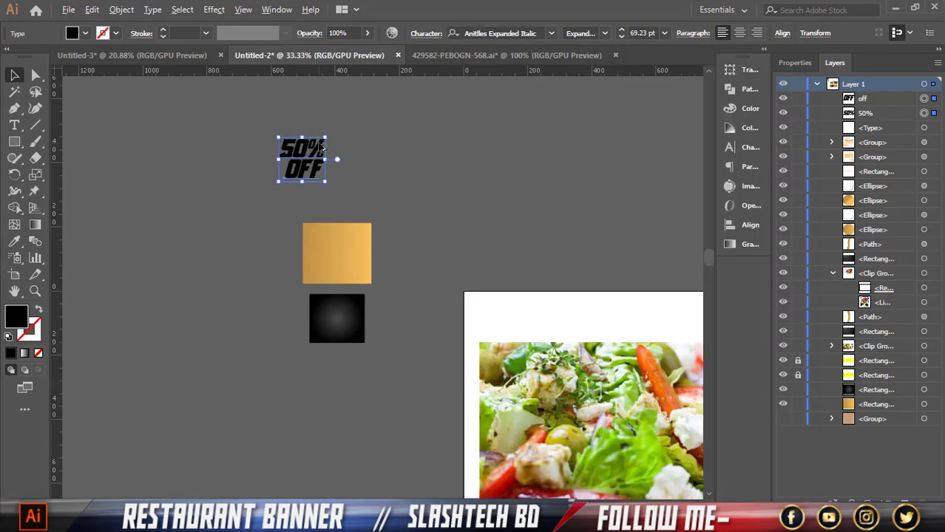
pyautogui.scroll(-2, 320, 154)
pyautogui.moveTo(312, 154); pyautogui.dragTo(584, 316)
pyautogui.scroll(4, 584, 317)
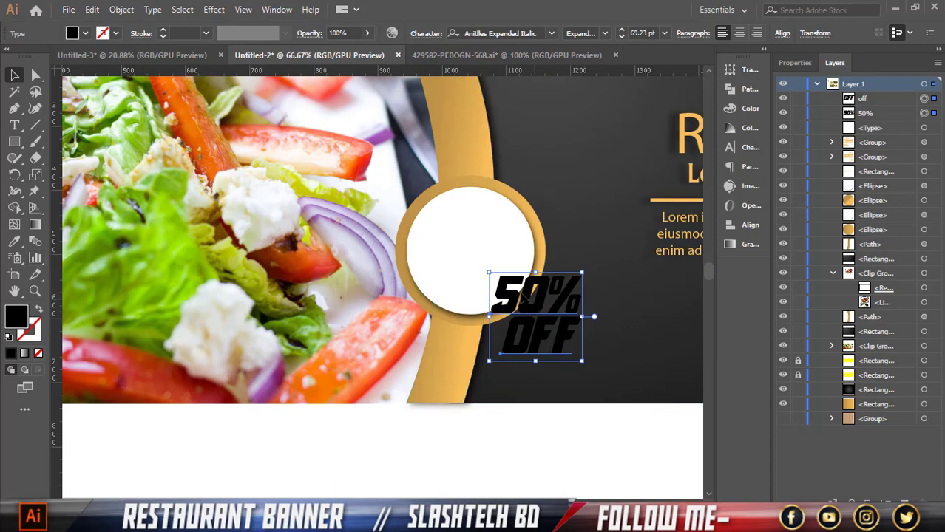
pyautogui.moveTo(522, 296); pyautogui.dragTo(474, 231)
pyautogui.scroll(-1, 481, 246)
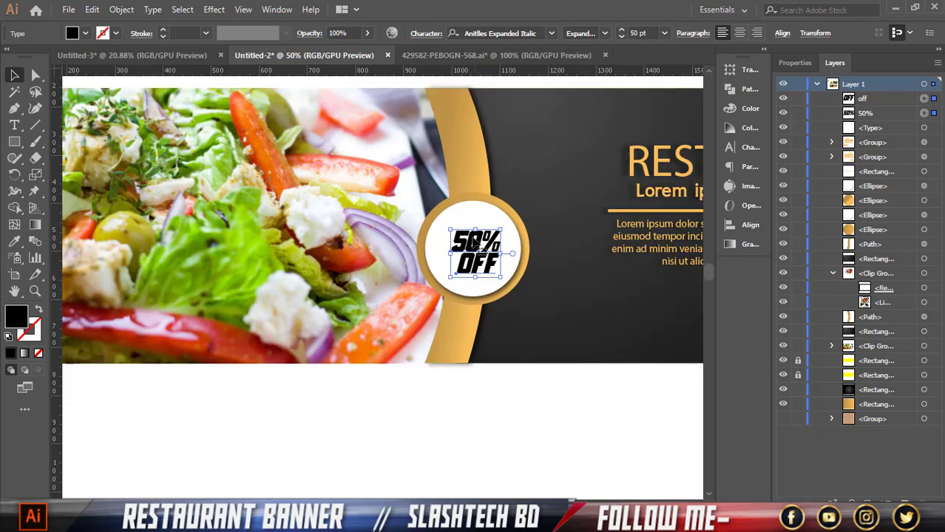
pyautogui.scroll(-3, 474, 229)
pyautogui.click(467, 258)
# Change the font of the badge's 50% and off texts to Microsoft Sans Serif
pyautogui.scroll(-2, 434, 264)
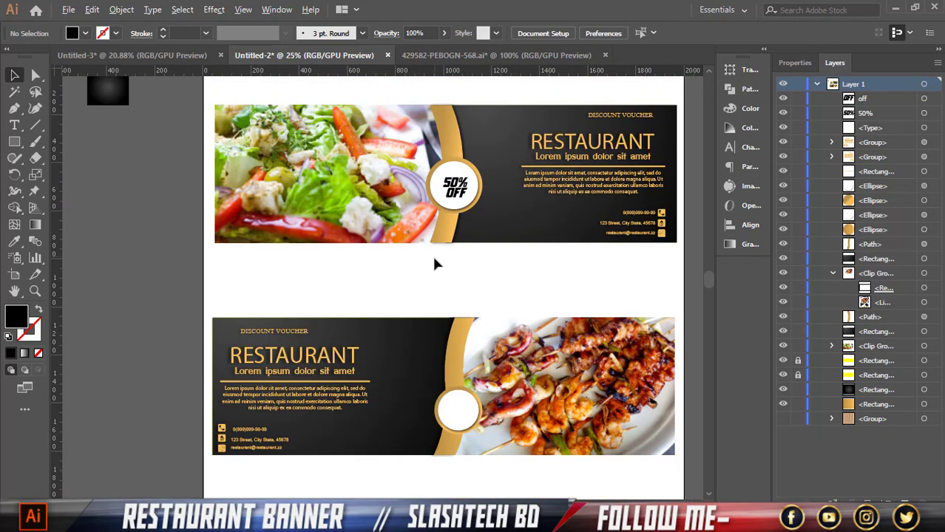
pyautogui.scroll(-1, 432, 265)
pyautogui.scroll(2, 449, 268)
pyautogui.click(448, 168)
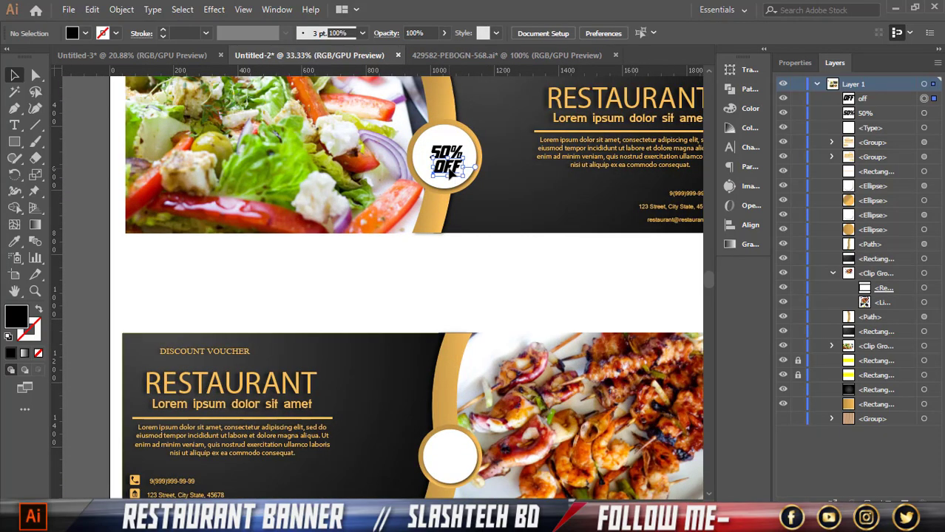
pyautogui.keyDown('shift'); pyautogui.click(446, 153); pyautogui.keyUp('shift')
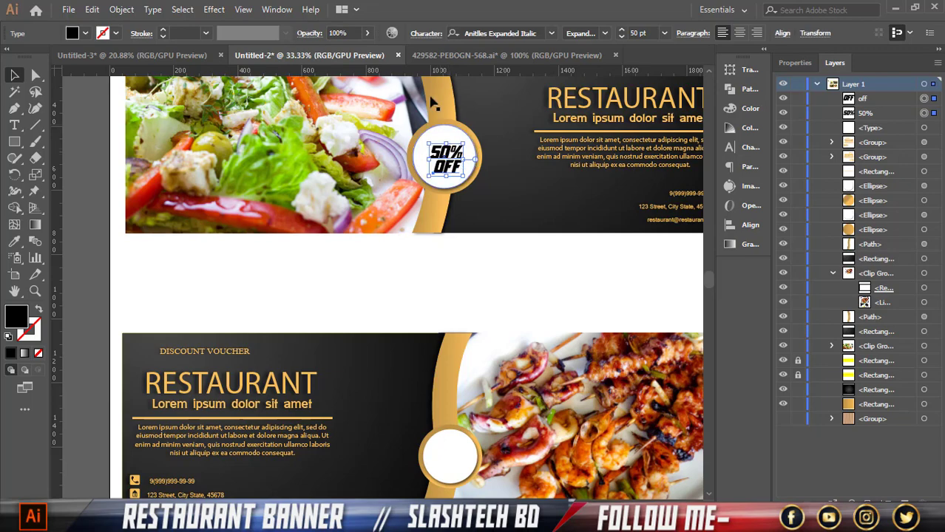
pyautogui.click(551, 33)
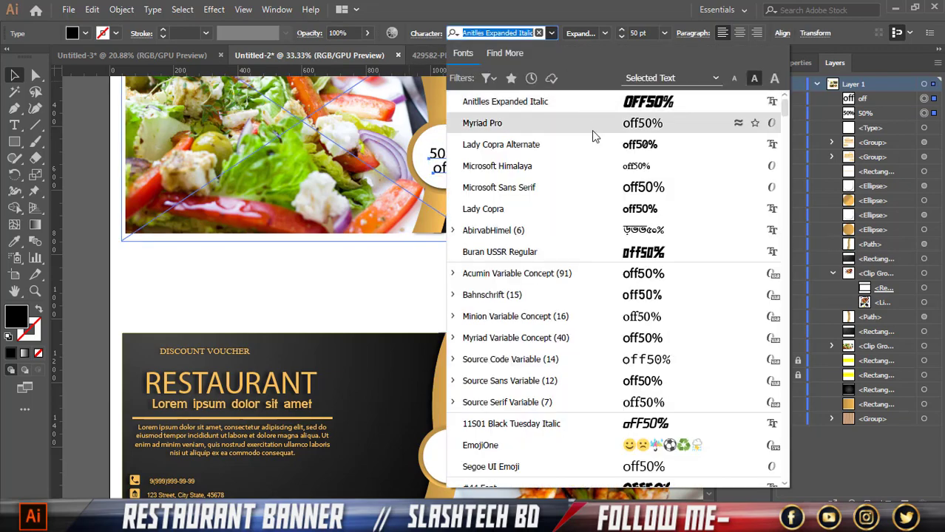
pyautogui.click(623, 188)
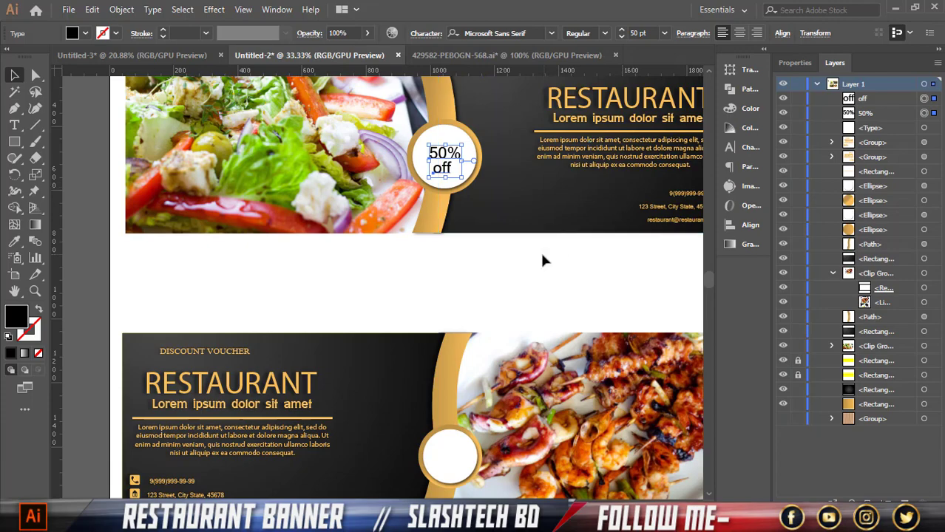
# Enlarge the badge's 50% and off texts to about 53 pt and nudge them to the centre of the white circle
pyautogui.scroll(1, 474, 235)
pyautogui.scroll(2, 461, 195)
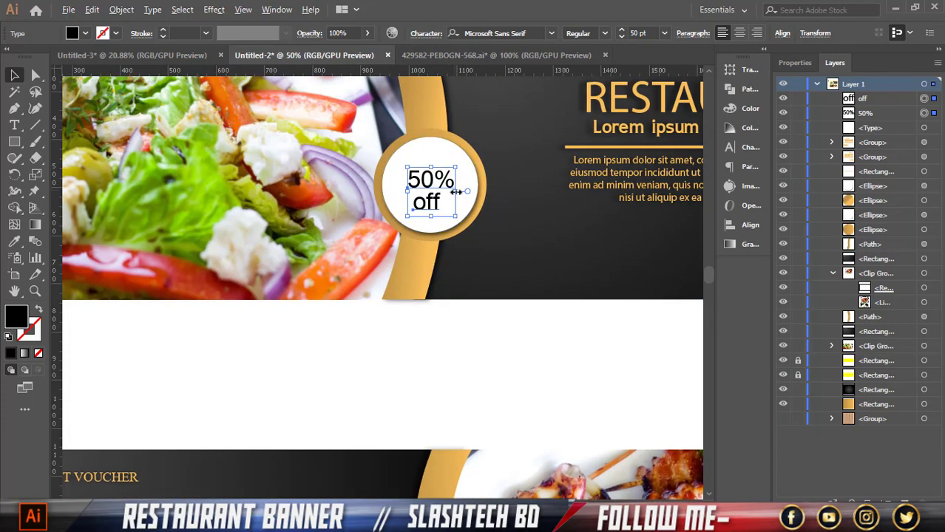
pyautogui.moveTo(456, 192); pyautogui.dragTo(460, 196)
pyautogui.press('Right')
pyautogui.press('Right')
pyautogui.press('Right')
pyautogui.press('Right')
pyautogui.press('Right')
pyautogui.press('Right')
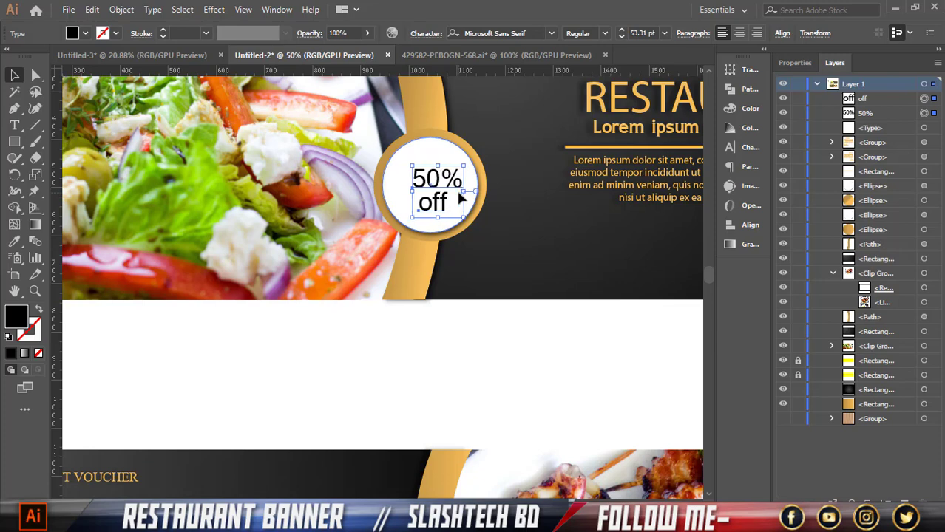
pyautogui.press('Left')
pyautogui.press('Left')
pyautogui.press('Left')
pyautogui.press('Left')
pyautogui.press('Up')
pyautogui.press('Up')
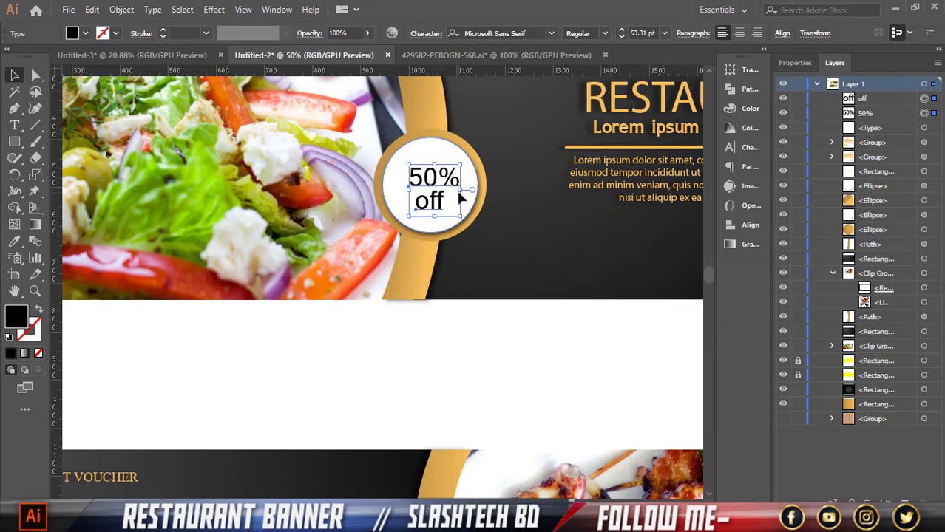
# Convert the upper badge's 50% and off texts to outlines and fill them with the orange divider's gold gradient
pyautogui.rightClick(429, 174)
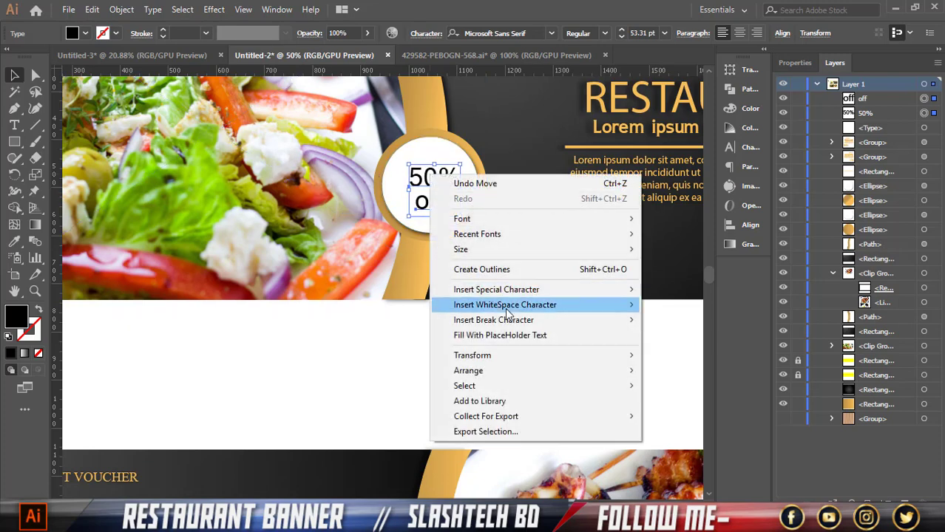
pyautogui.click(491, 270)
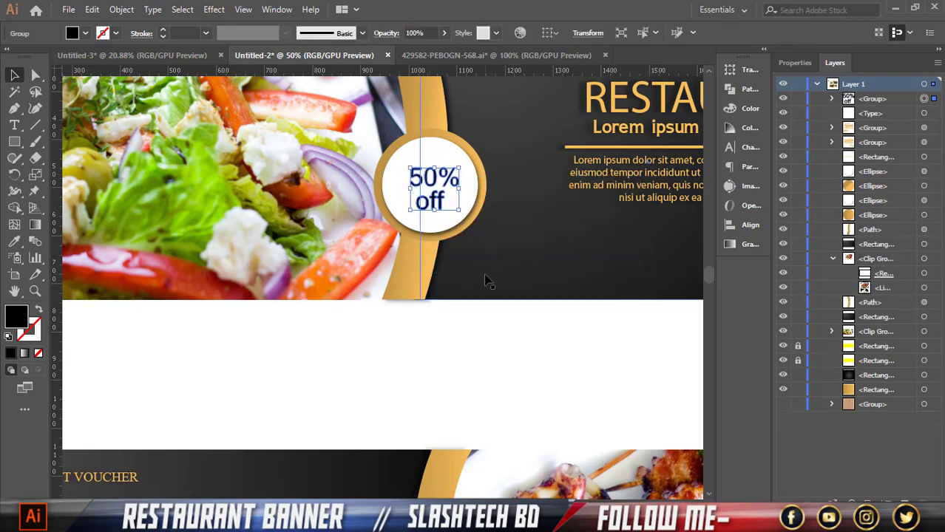
pyautogui.press('i')
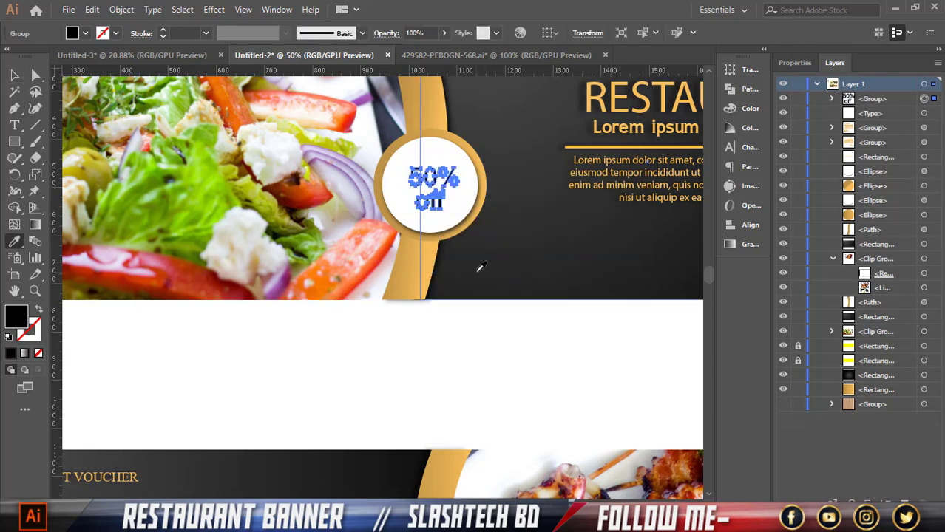
pyautogui.click(432, 248)
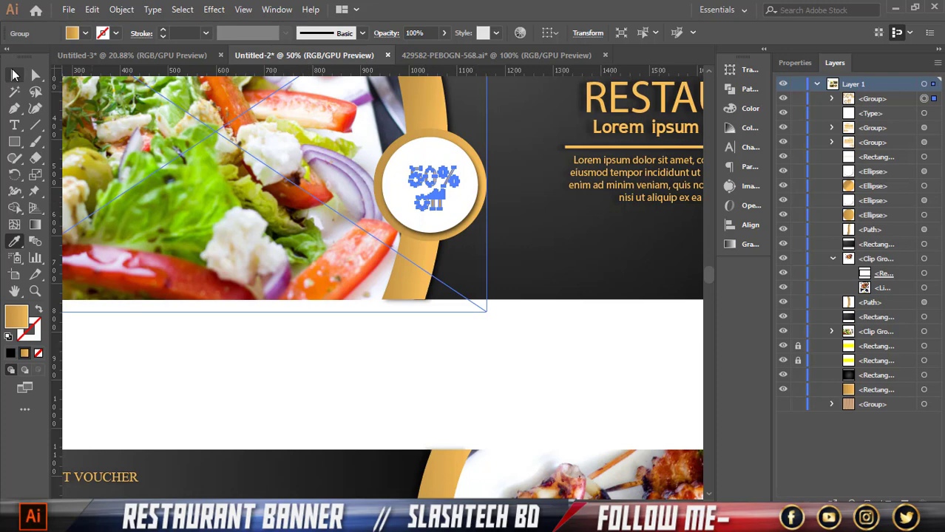
# Redraw the gold gradient diagonally across the upper badge's outlined 50% and off lettering
pyautogui.click(36, 224)
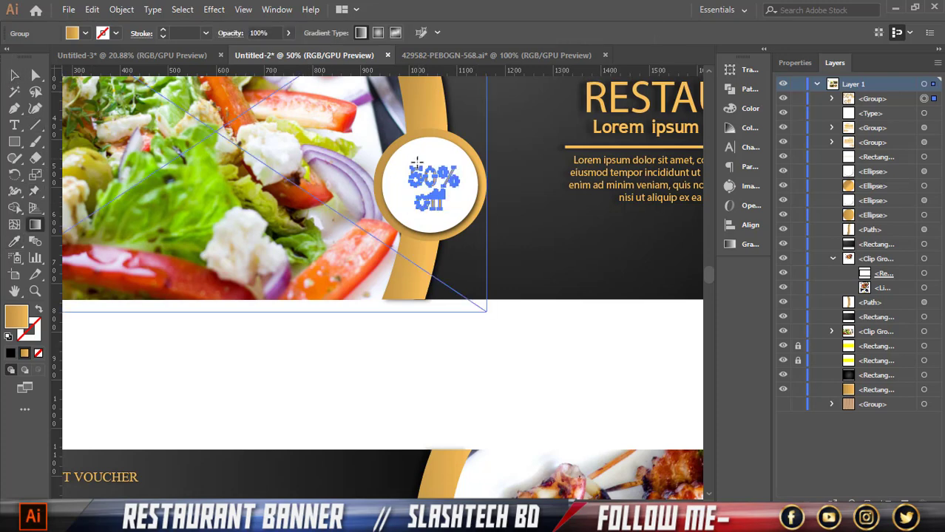
pyautogui.moveTo(417, 162); pyautogui.dragTo(456, 195)
pyautogui.click(14, 75)
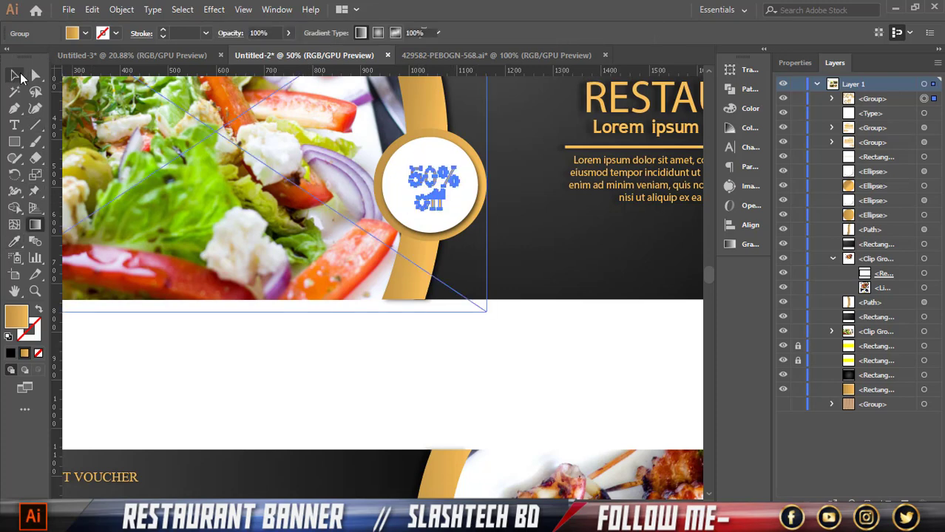
pyautogui.click(516, 321)
# Duplicate the golden 50% off lettering into the lower banner's white circular badge
pyautogui.scroll(-1, 517, 285)
pyautogui.click(471, 194)
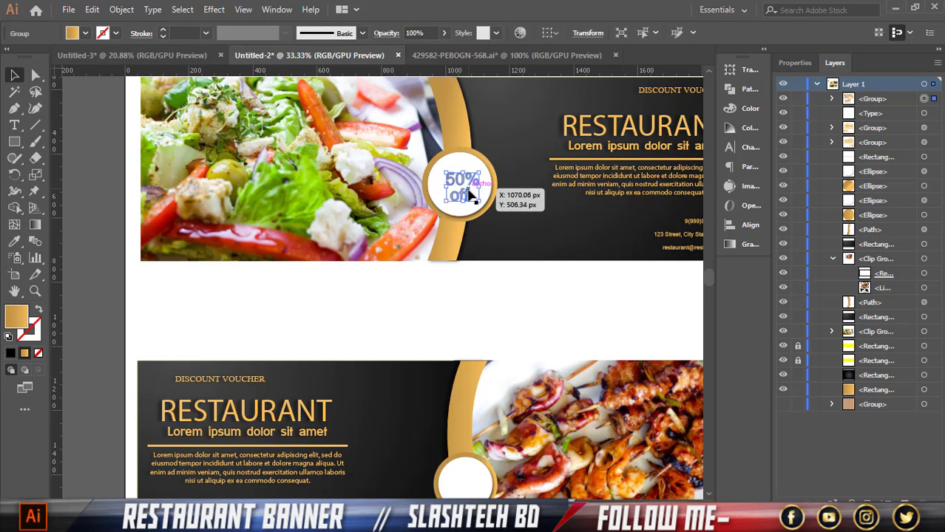
pyautogui.scroll(-1, 470, 194)
pyautogui.moveTo(466, 130); pyautogui.dragTo(471, 430)
pyautogui.click(515, 249)
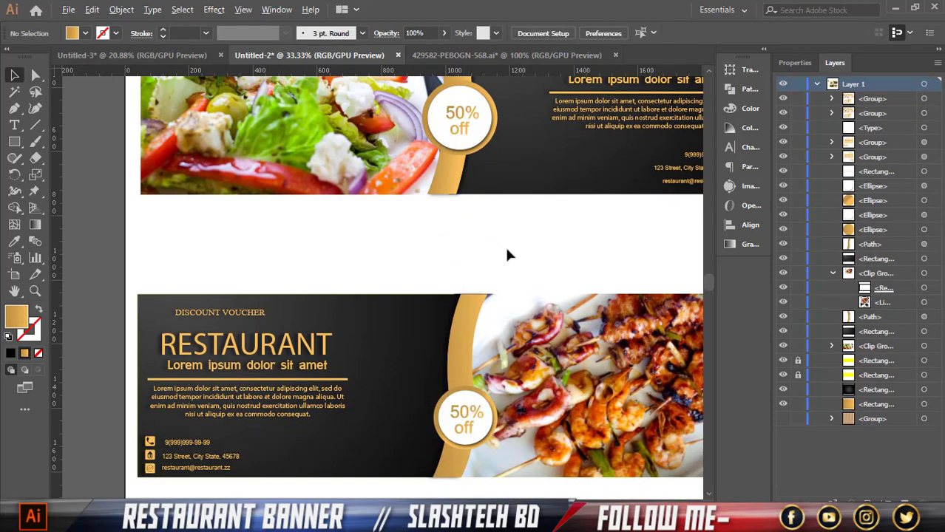
# Group all the objects of the upper salad banner and move the group straight down, closer to the lower banner
pyautogui.scroll(-2, 504, 245)
pyautogui.scroll(1, 665, 401)
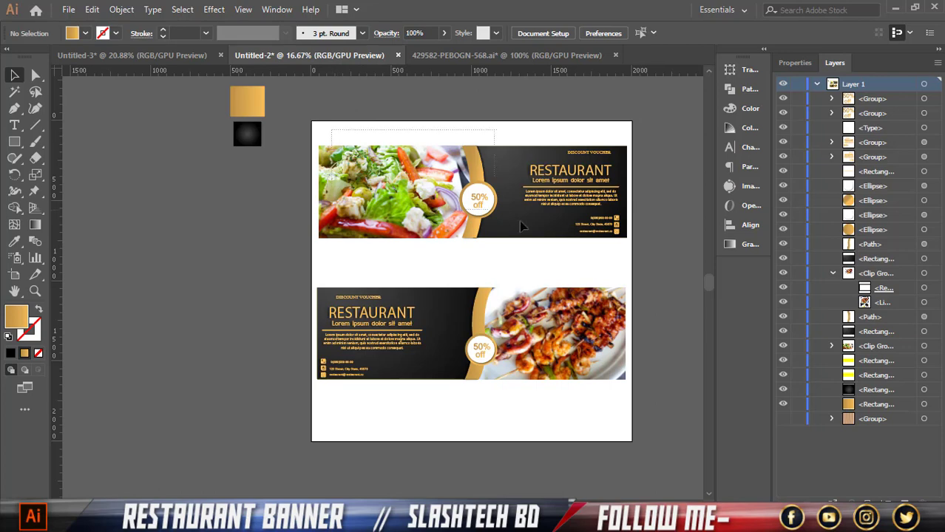
pyautogui.moveTo(519, 221); pyautogui.dragTo(629, 264)
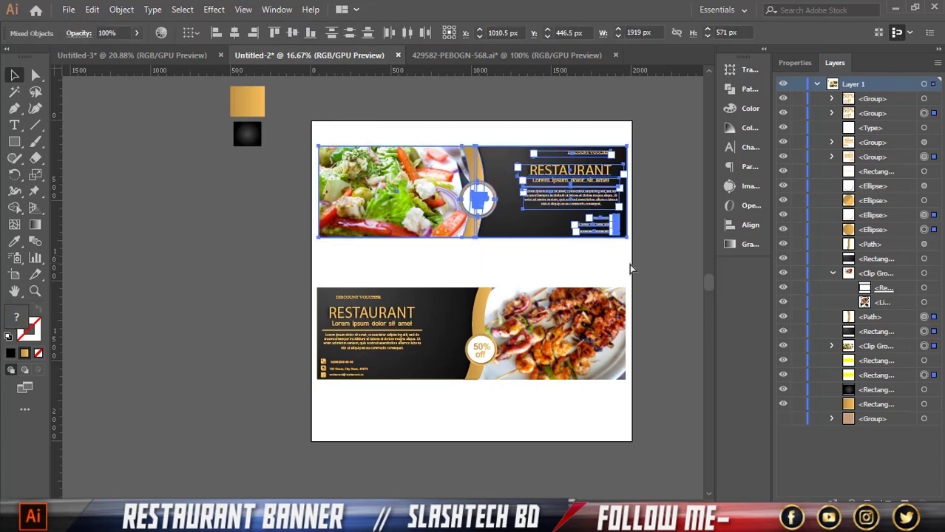
pyautogui.hotkey('ctrl', 'g')
pyautogui.moveTo(533, 214); pyautogui.dragTo(533, 235)
pyautogui.click(665, 262)
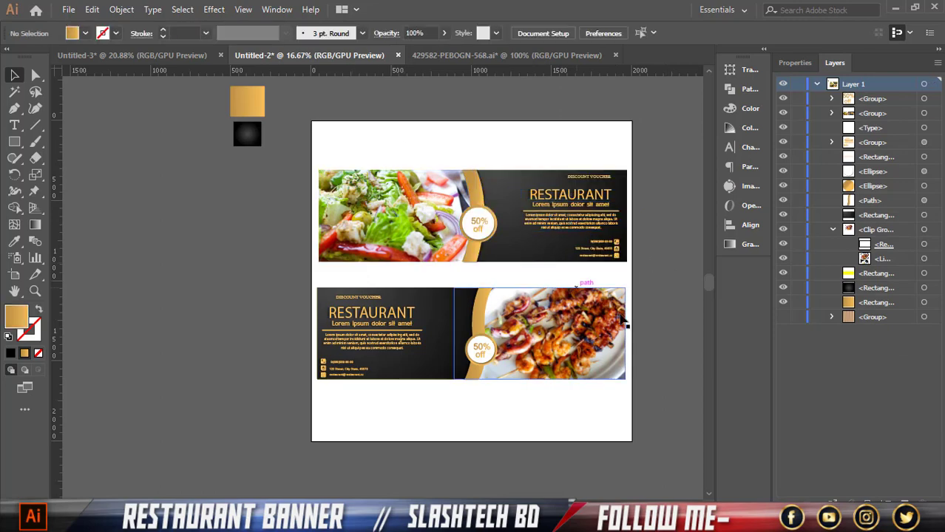
# Group all the objects of the lower banner with the skewer photo
pyautogui.scroll(1, 520, 400)
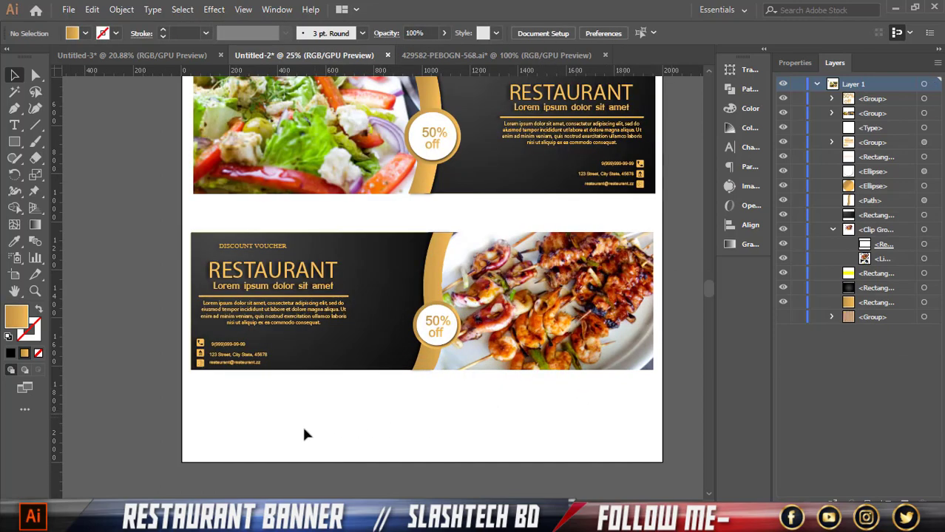
pyautogui.moveTo(232, 403); pyautogui.dragTo(644, 222)
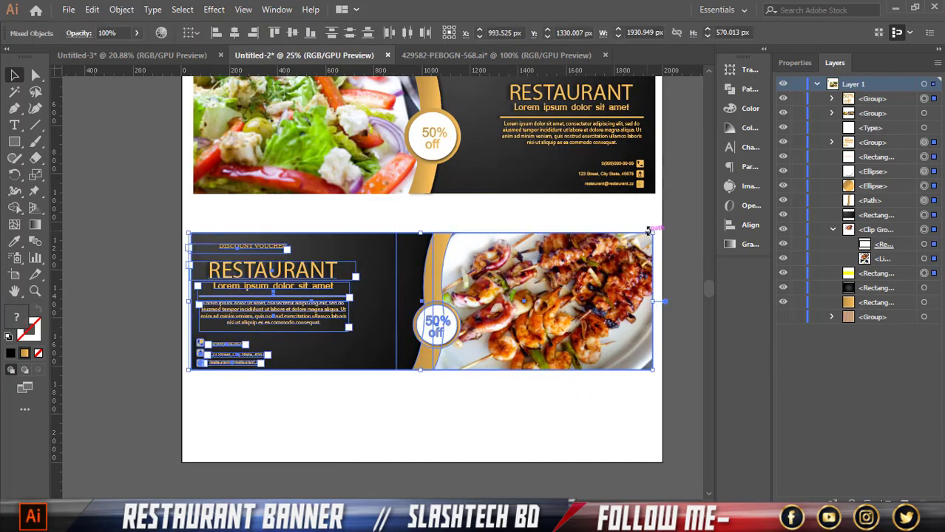
pyautogui.hotkey('ctrl', 'g')
pyautogui.click(677, 394)
pyautogui.scroll(3, 683, 367)
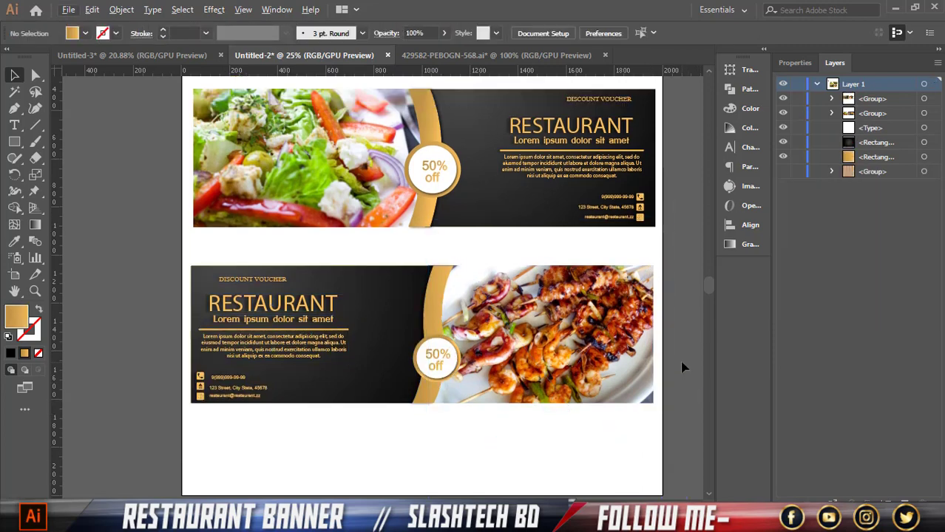
pyautogui.moveTo(458, 178); pyautogui.dragTo(562, 355)
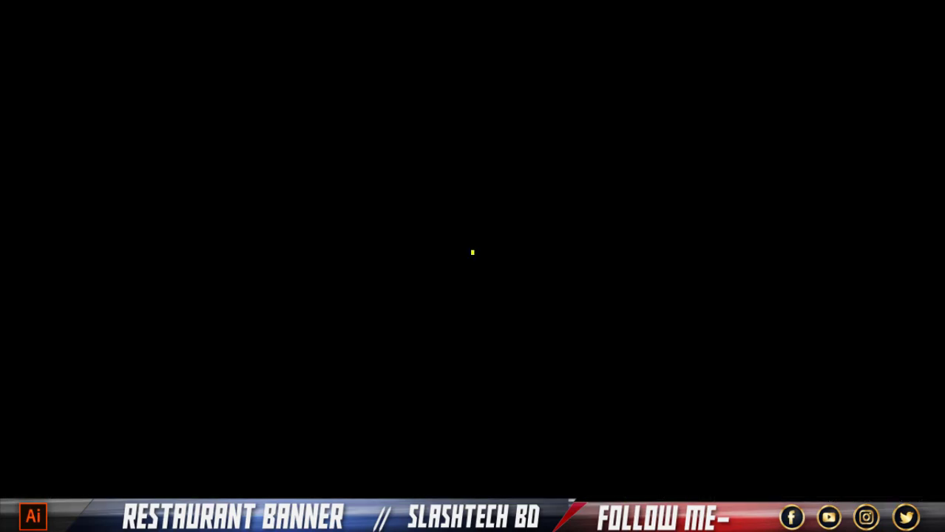